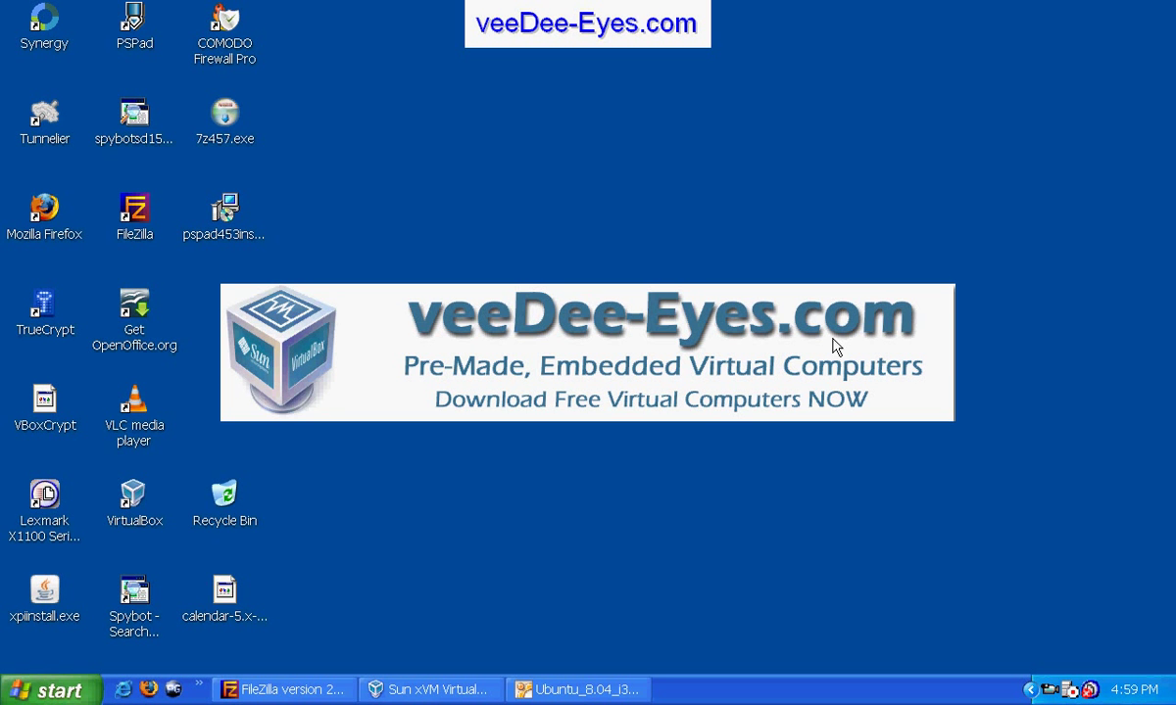
- Restore the Ubuntu_8.04 virtual machine window from the XP taskbar
left_click(571, 691)
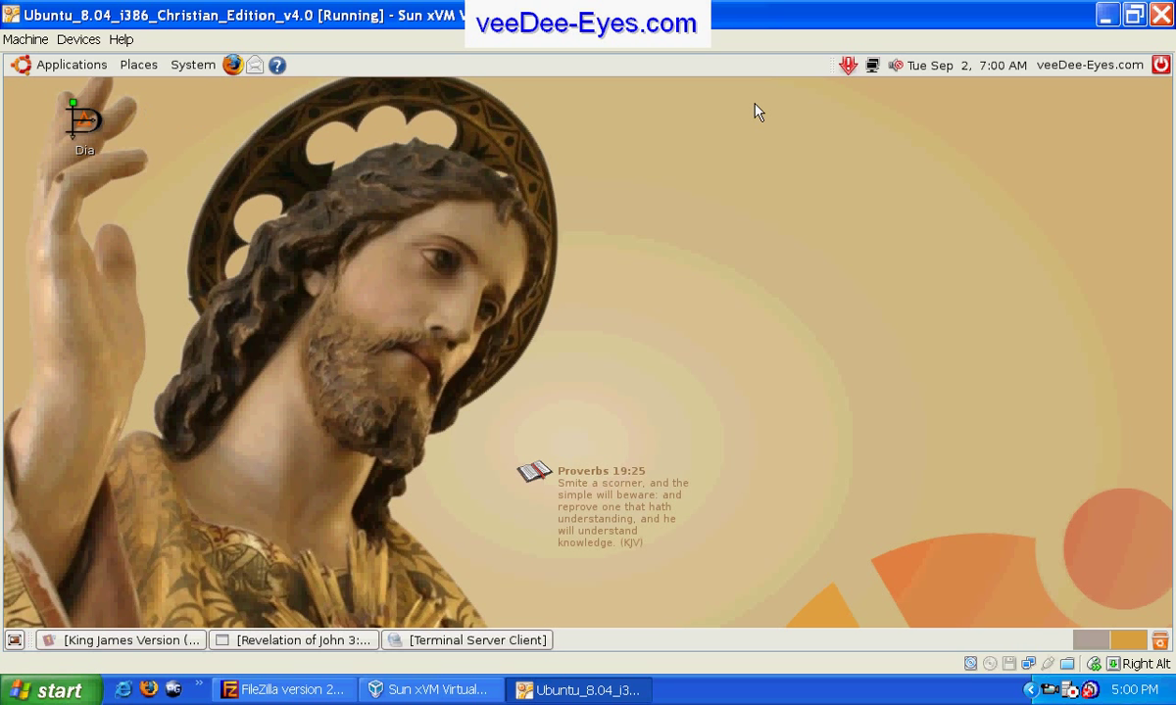
- Restore the Ubuntu VM window to a smaller size, widen it, then maximize it to fill the screen
left_click(1134, 15)
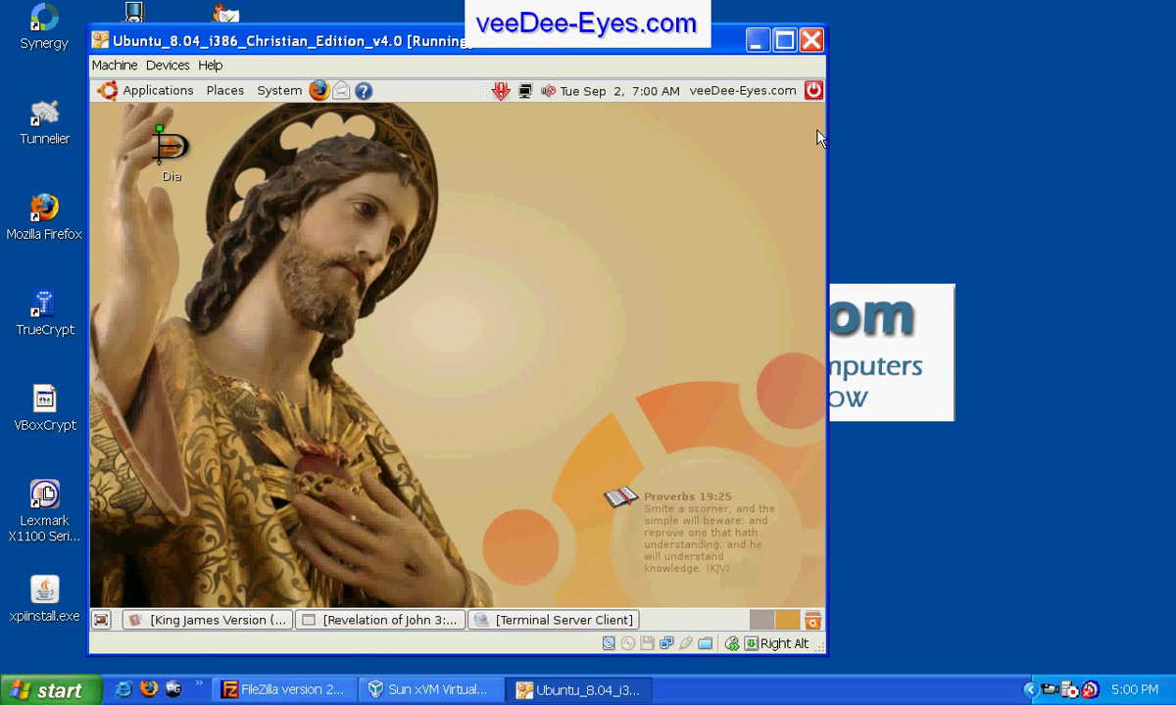
left_click_drag(827, 150, 1161, 153)
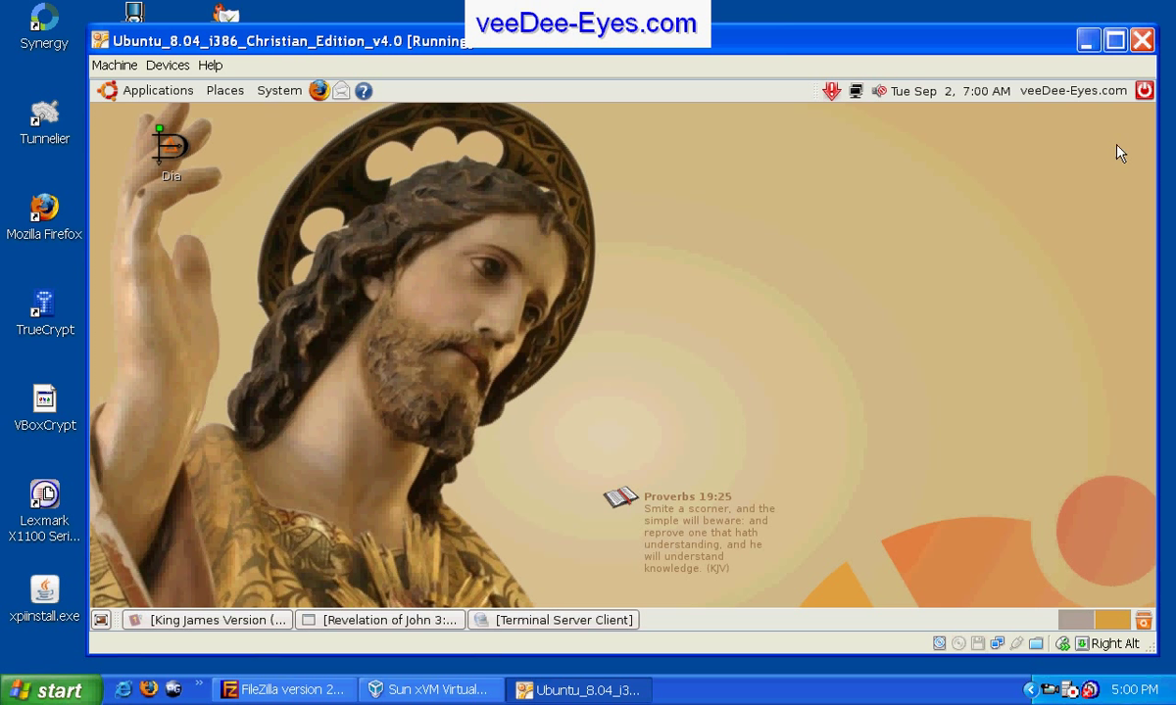
left_click(1115, 41)
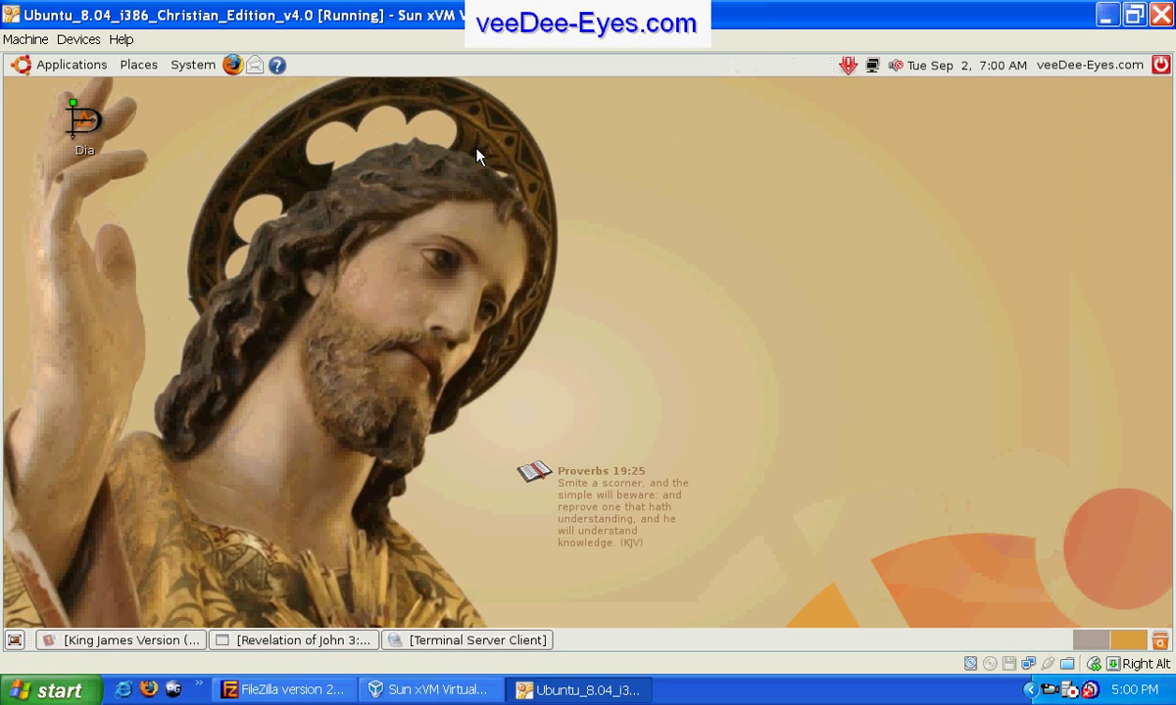
- Bring BibleTime at Revelation 3:6 (KJV) to the front and minimize GnomeSword
left_click(60, 71)
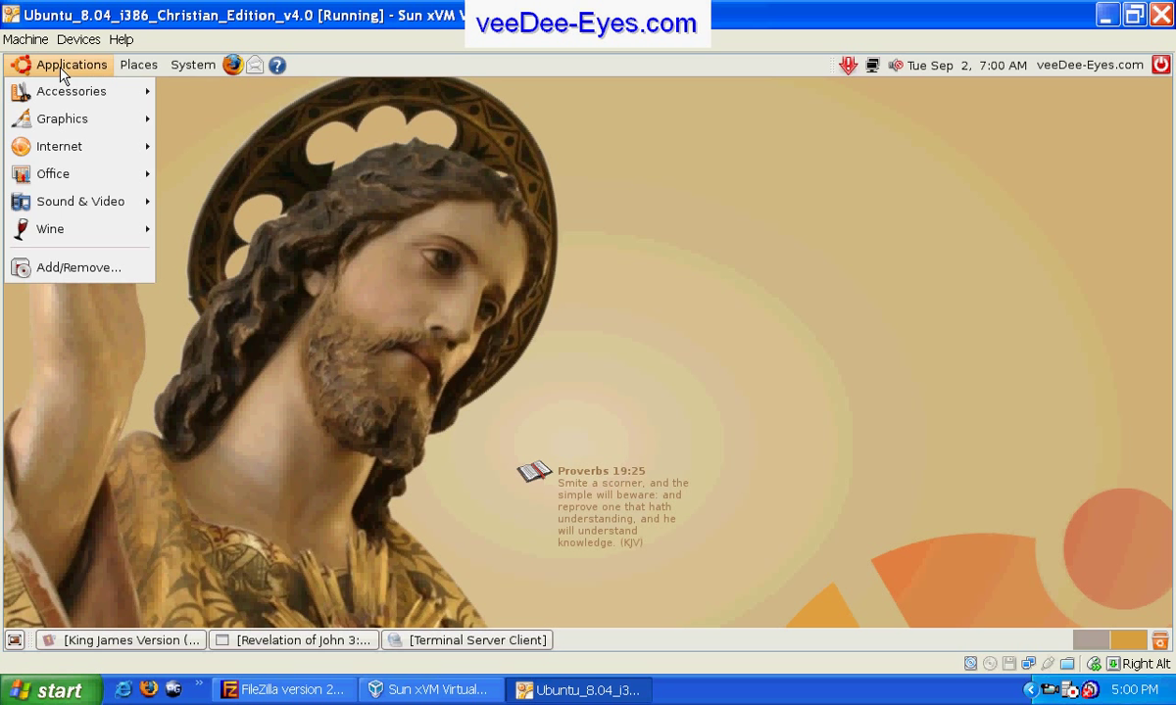
mouse_move(65, 91)
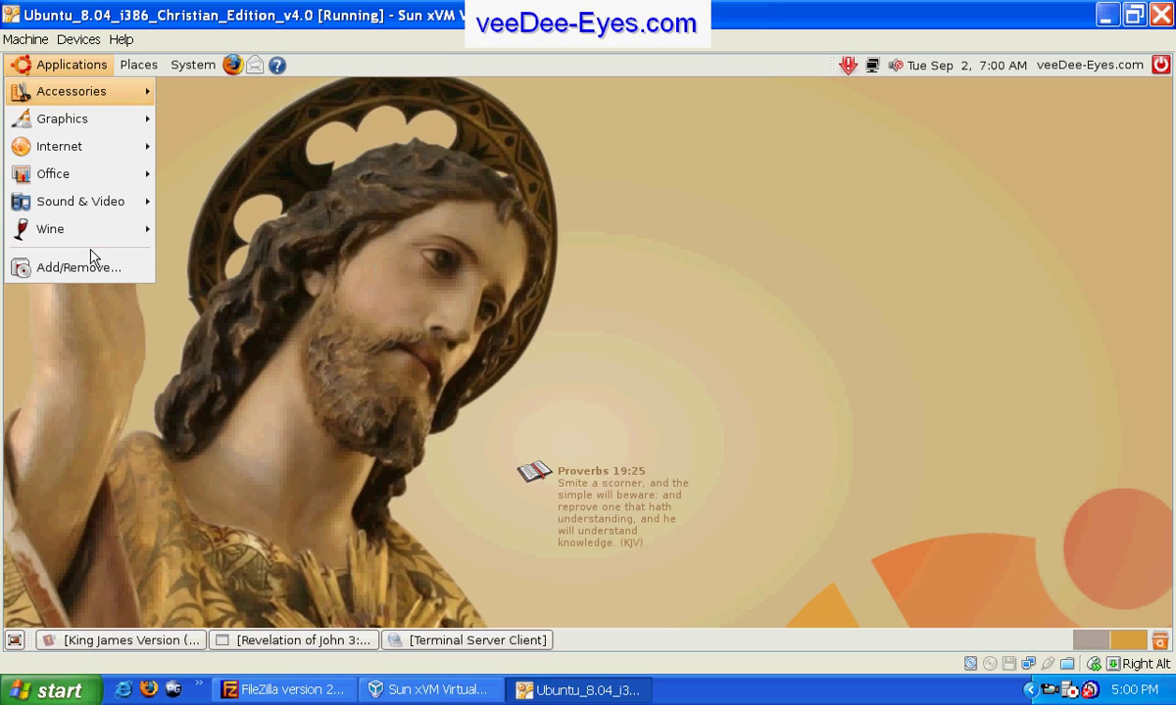
left_click(147, 639)
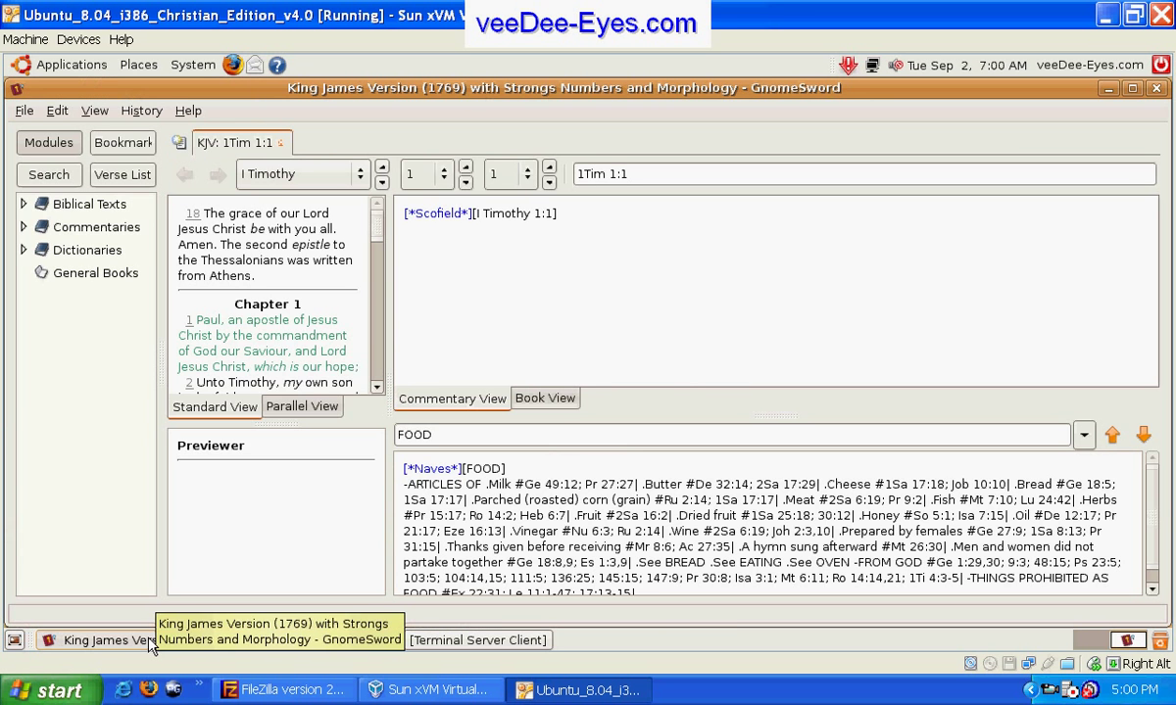
left_click(259, 642)
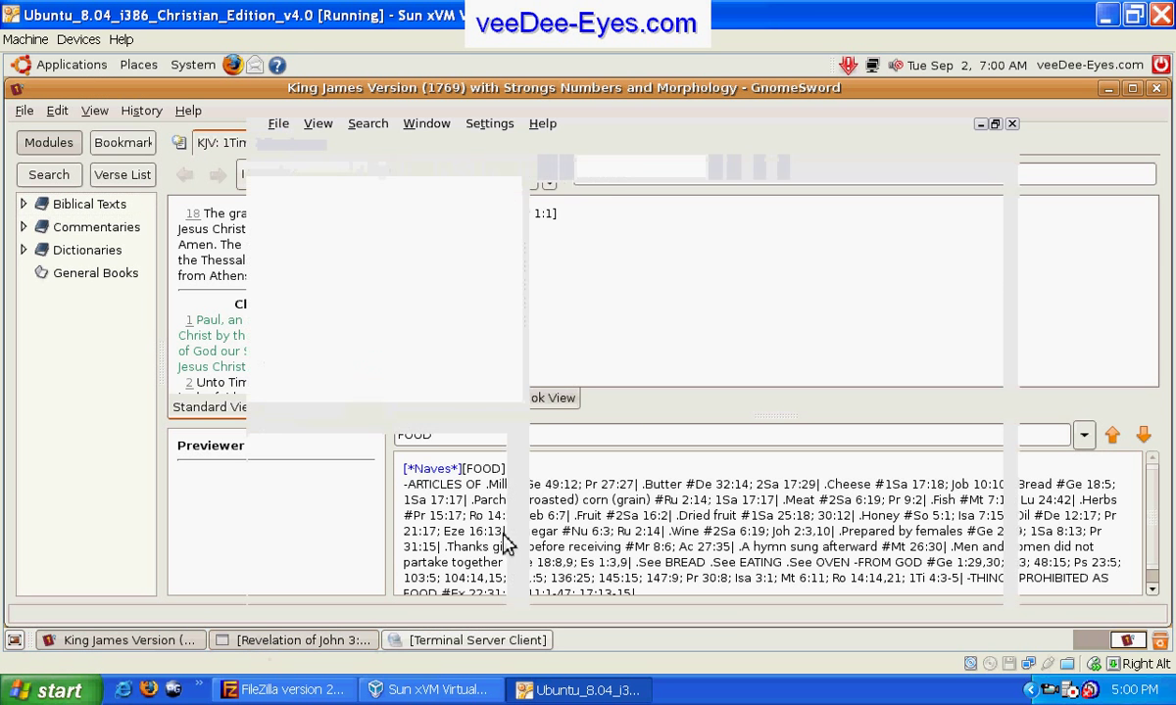
left_click(1111, 90)
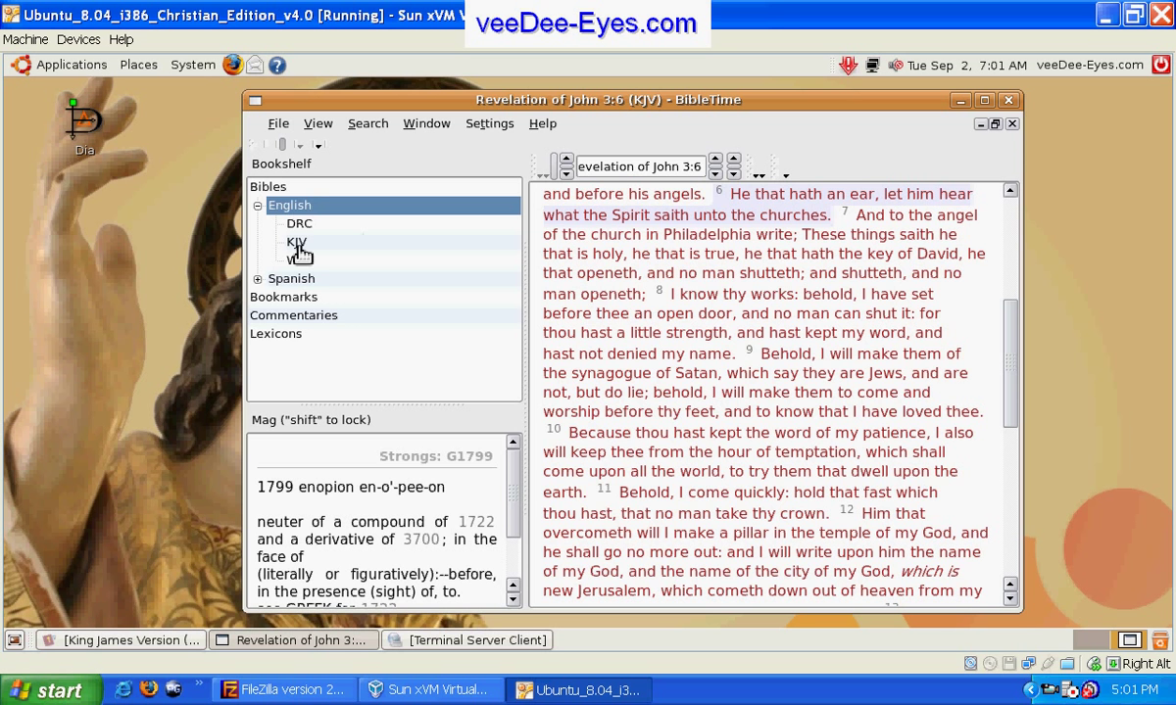
- Open a KJV view and a DRC view in BibleTime, closing the Genesis 1:1 view
left_click_drag(298, 252, 565, 254)
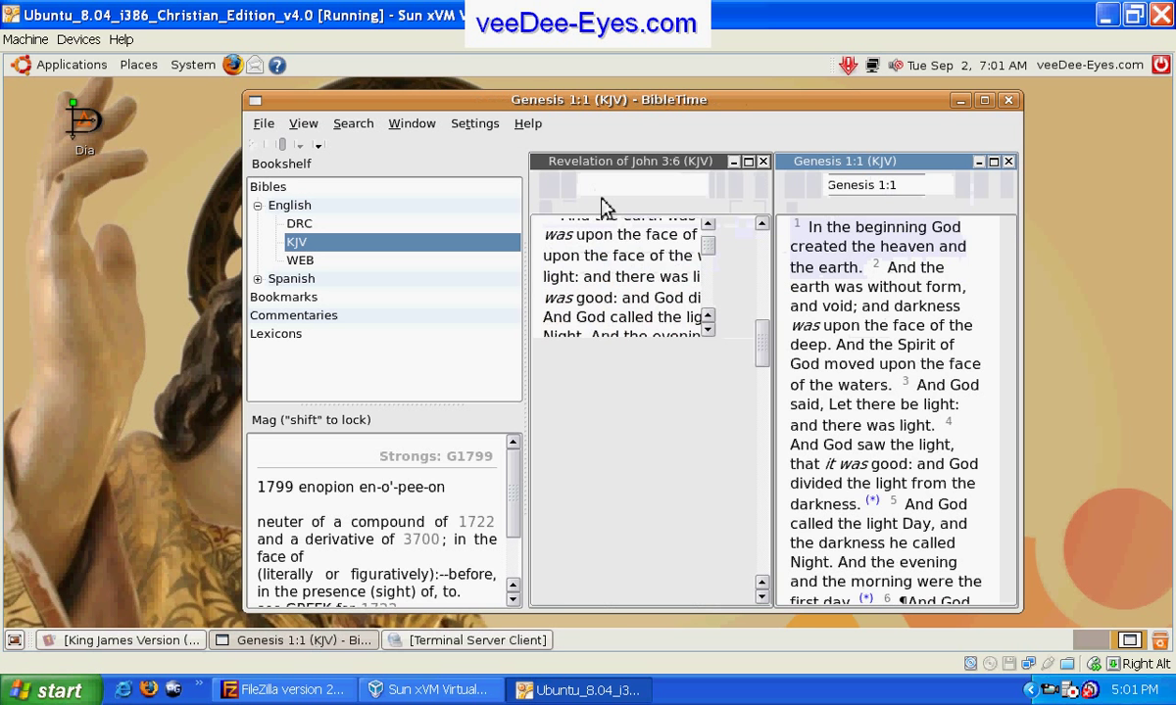
mouse_move(603, 252)
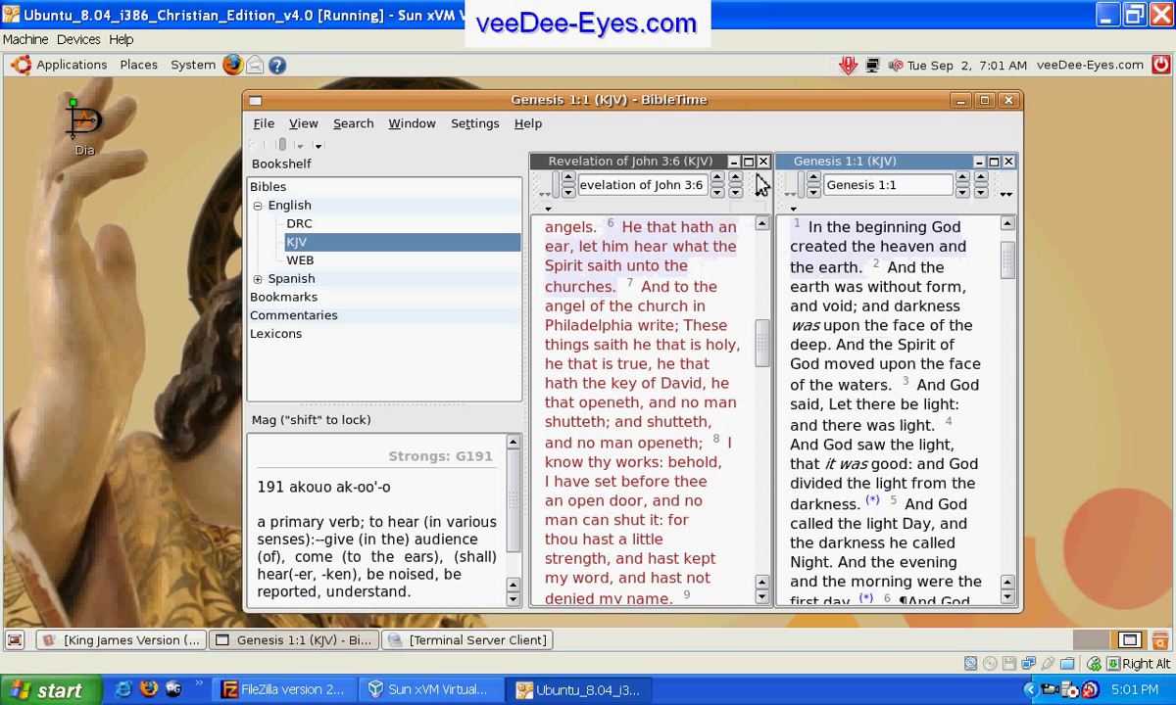
left_click(1008, 161)
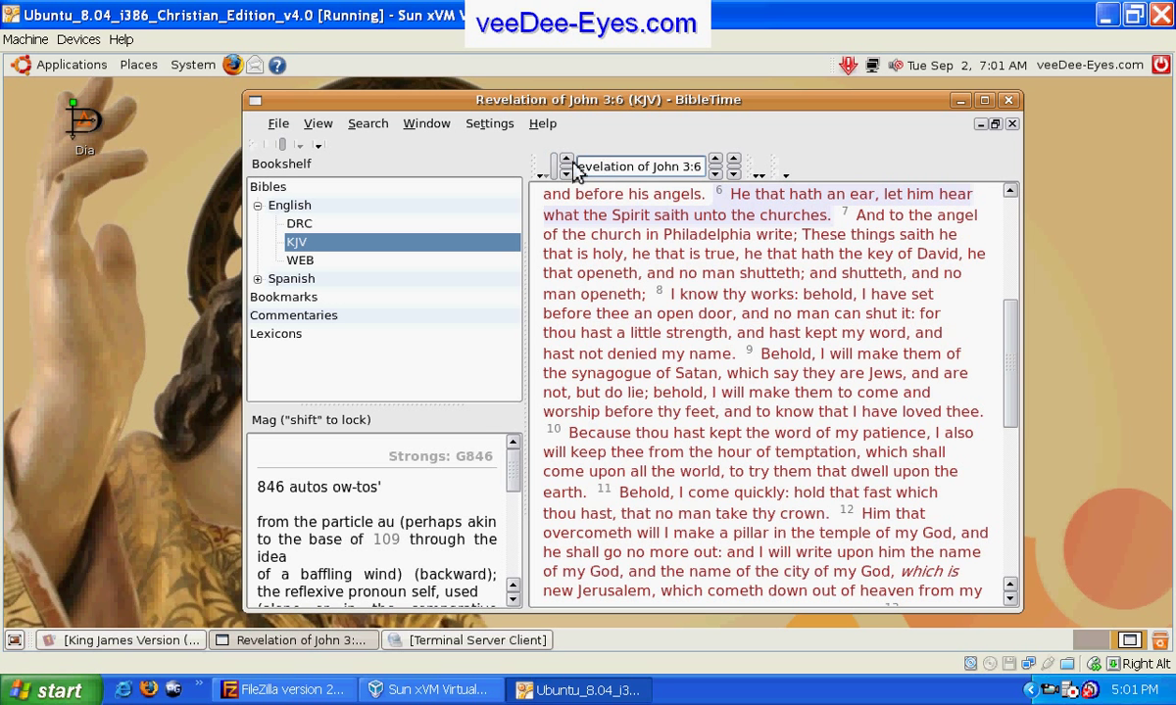
left_click(441, 221)
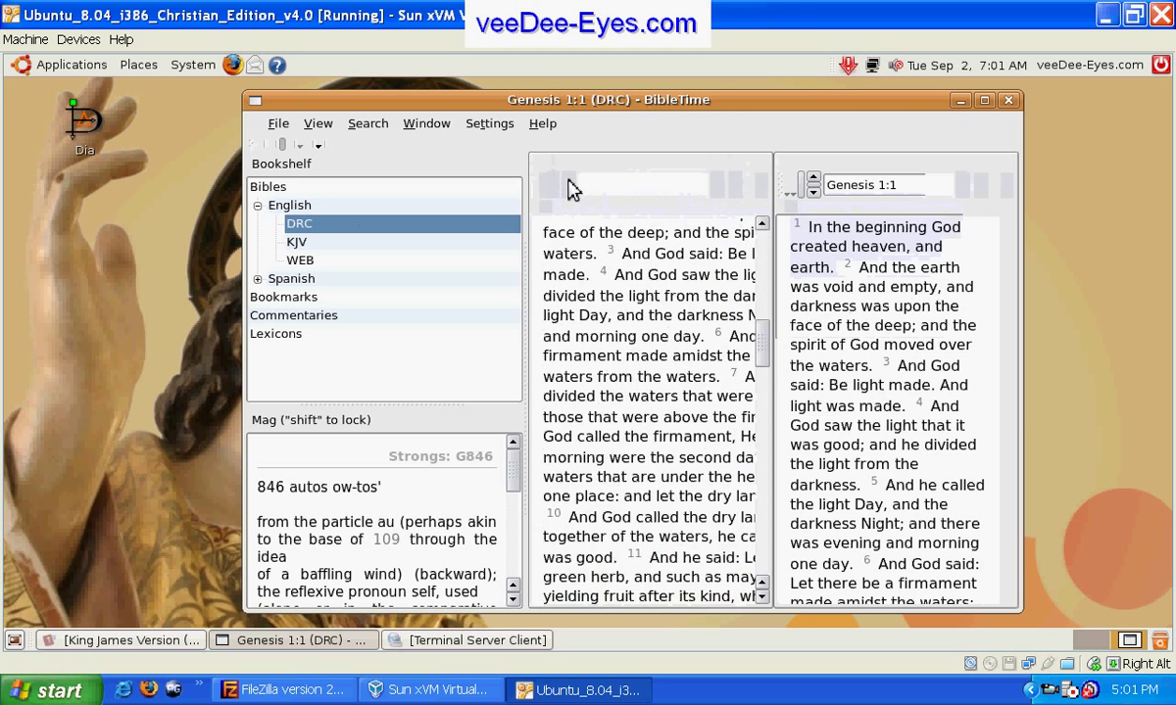
- Move the KJV view to Jude and the DRC view to Leviticus chapter 3
left_click(569, 191)
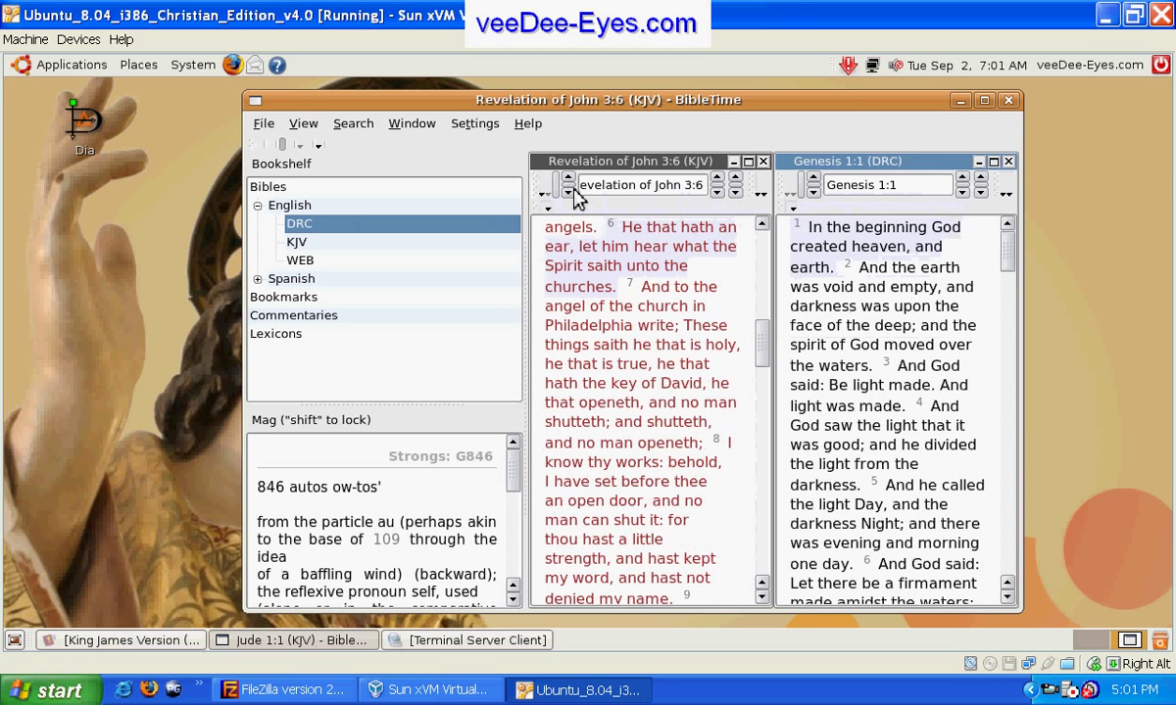
left_click(814, 192)
left_click(814, 192)
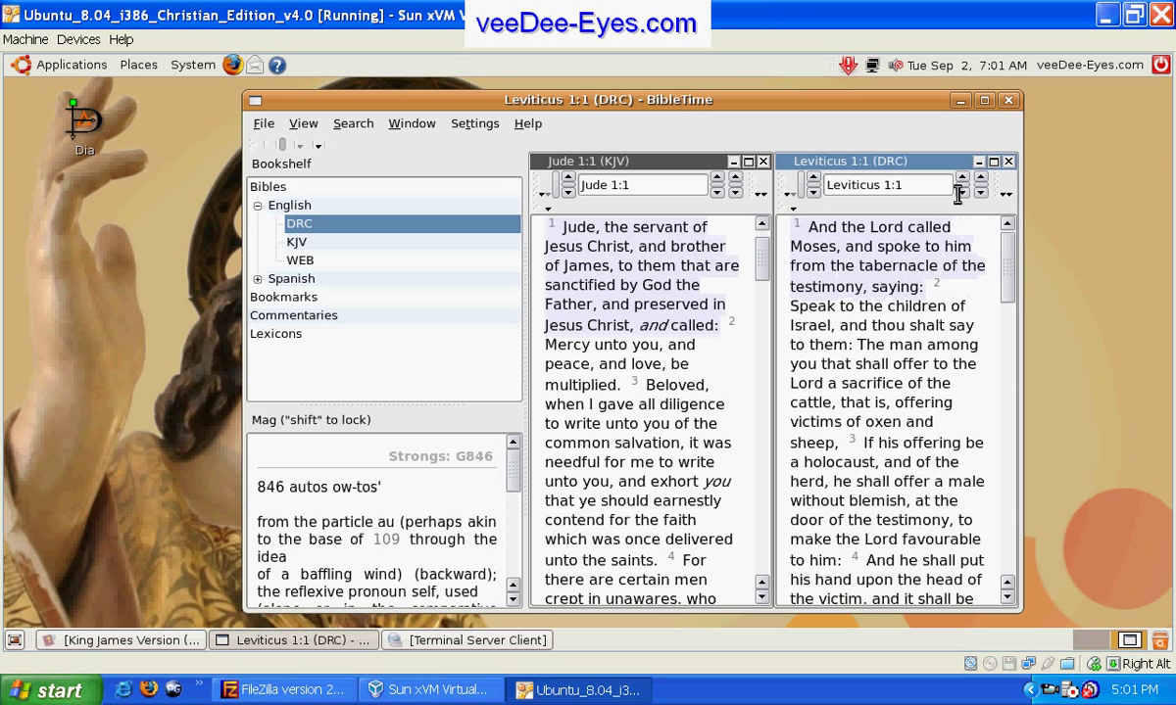
left_click(963, 193)
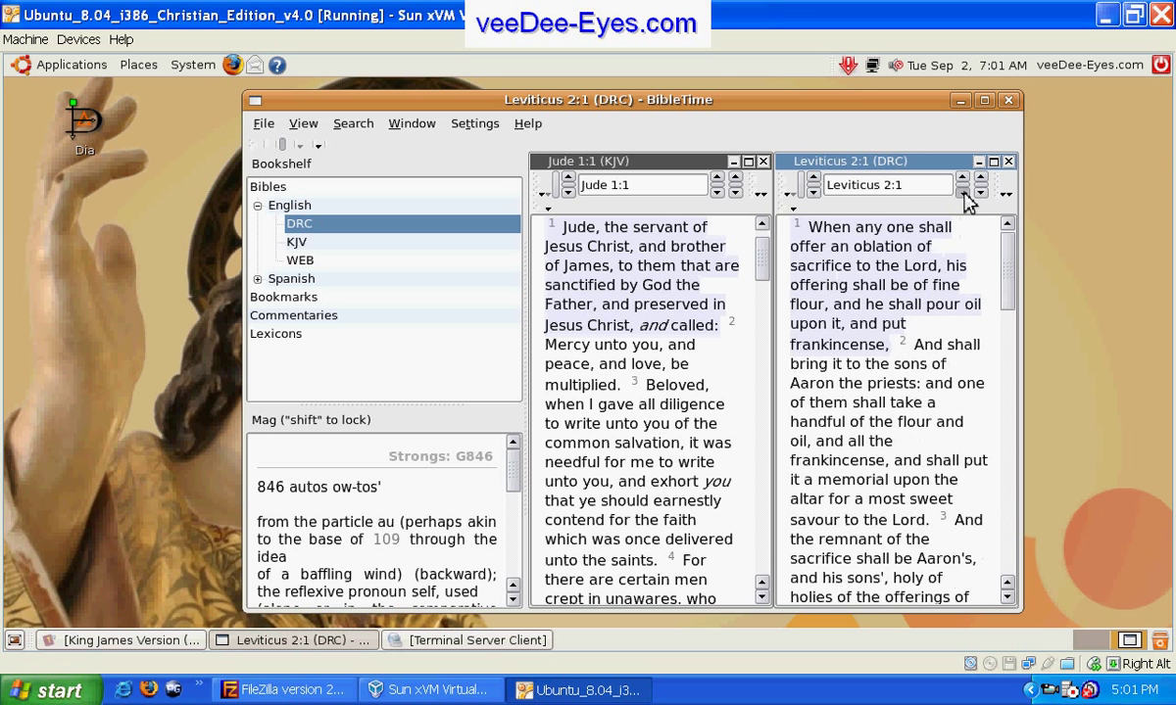
left_click(964, 193)
- Maximize BibleTime and step the KJV view to III John 1:1
left_click(985, 101)
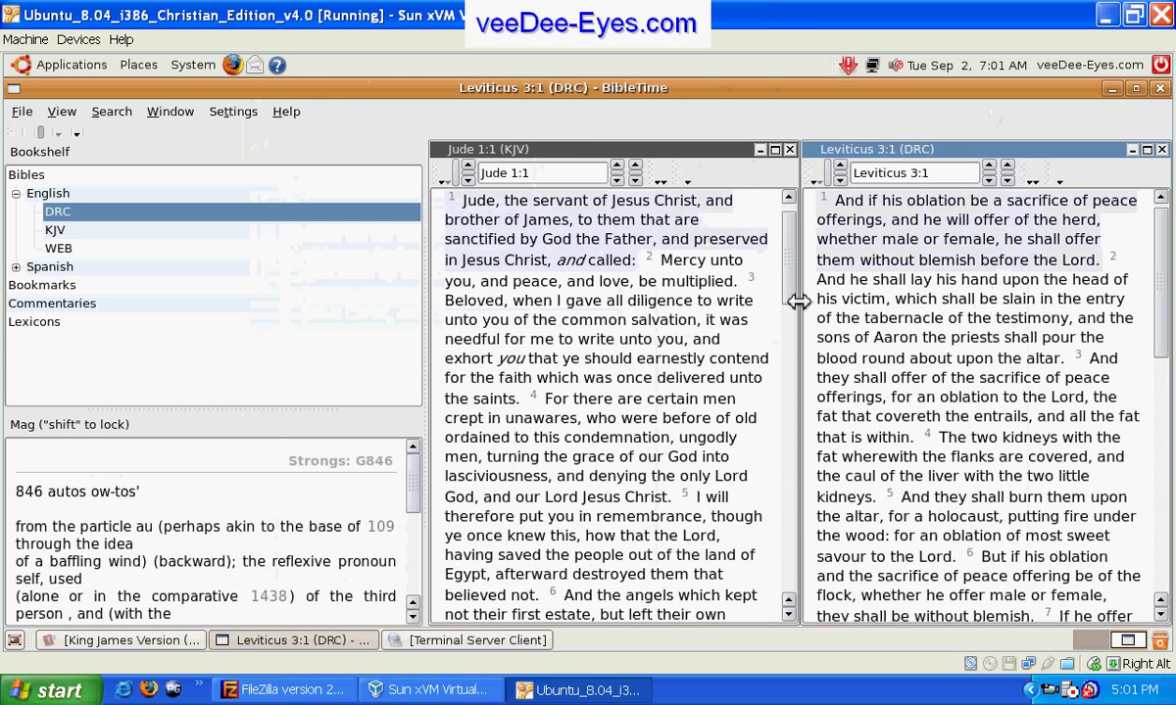
left_click(618, 277)
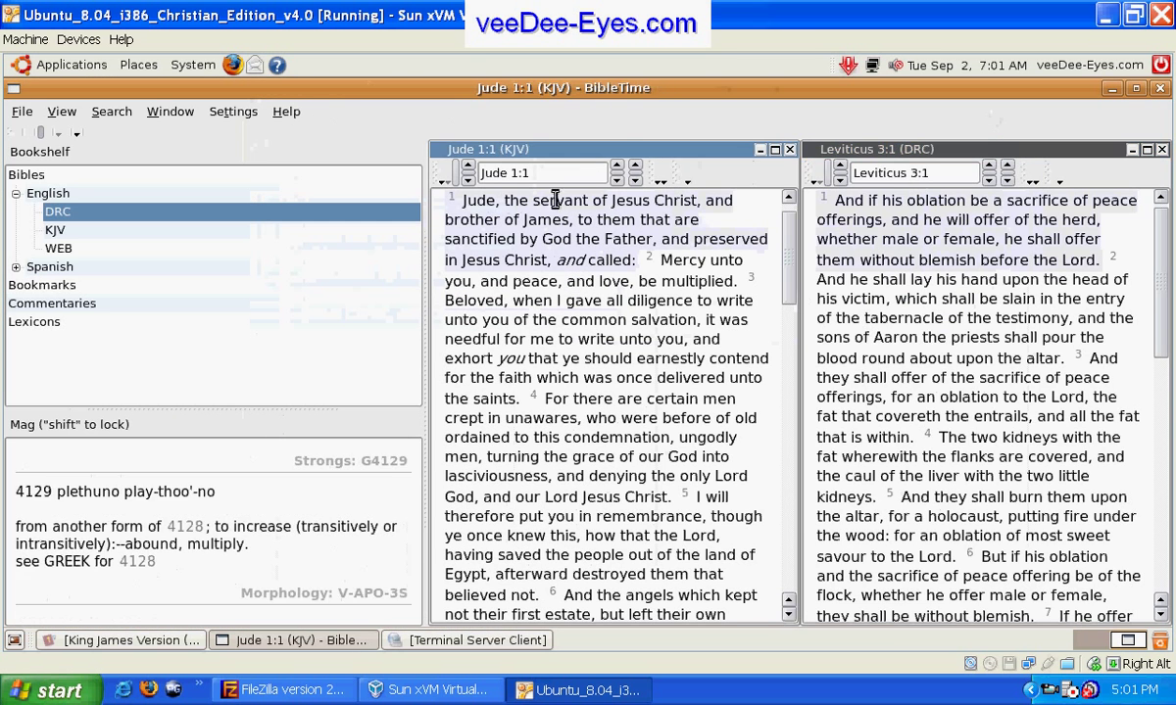
left_click(618, 183)
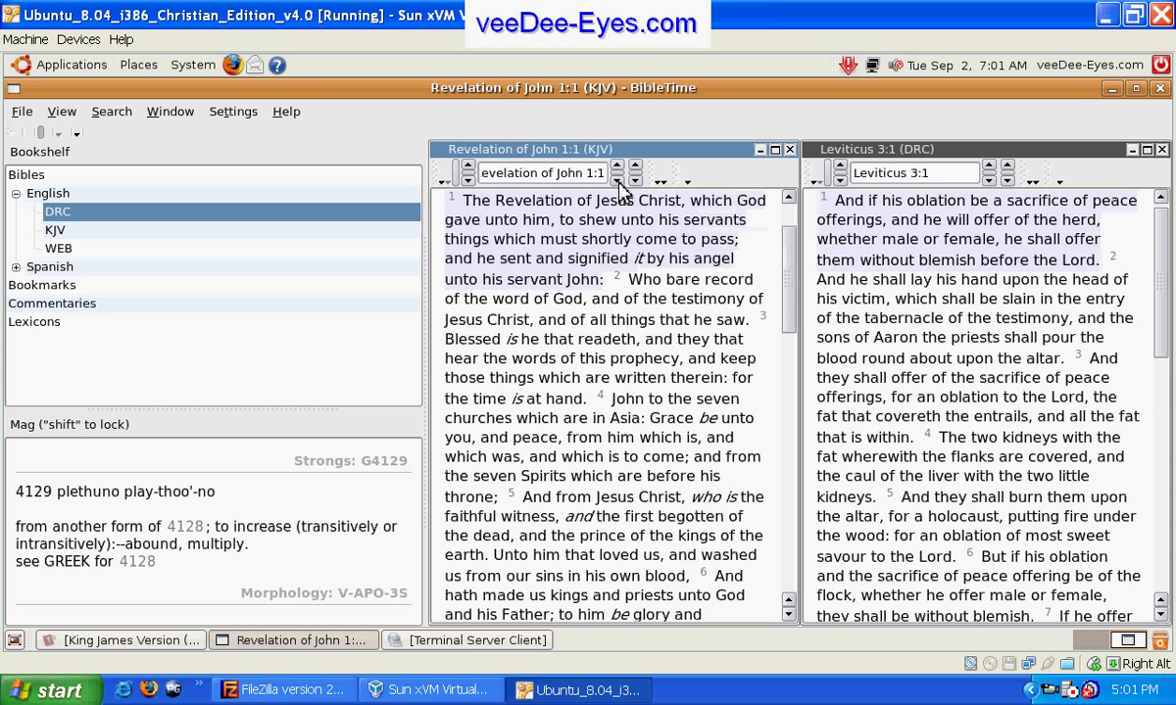
left_click(617, 182)
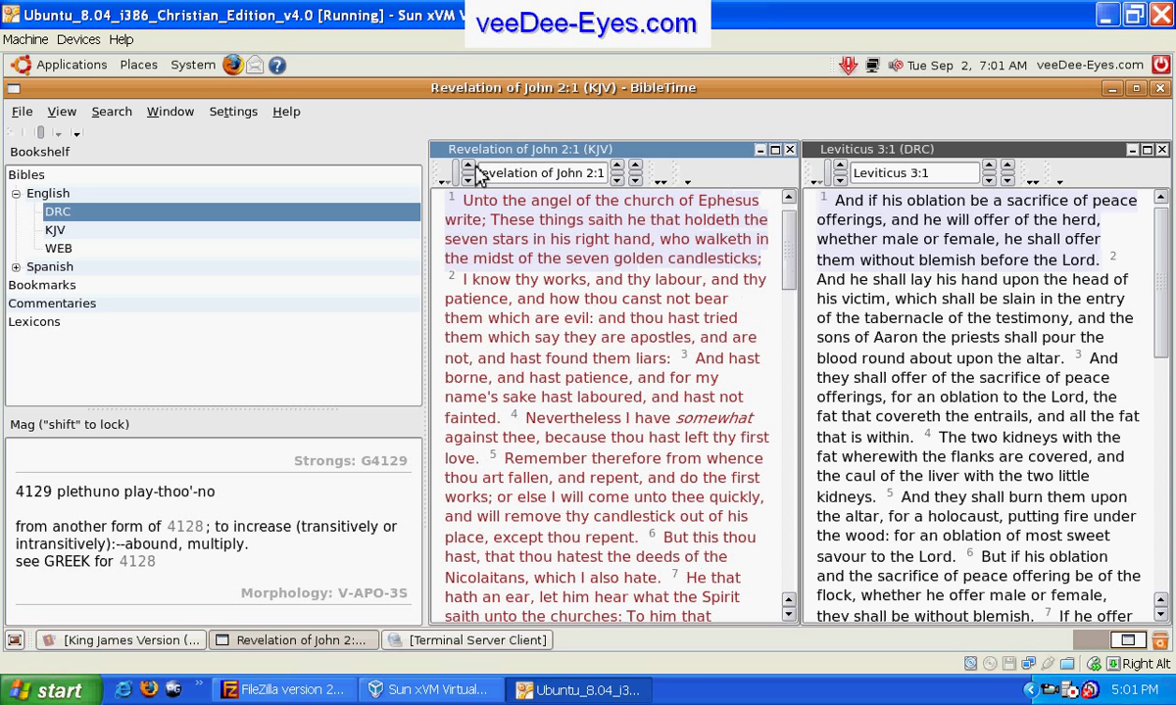
left_click(468, 168)
left_click(468, 168)
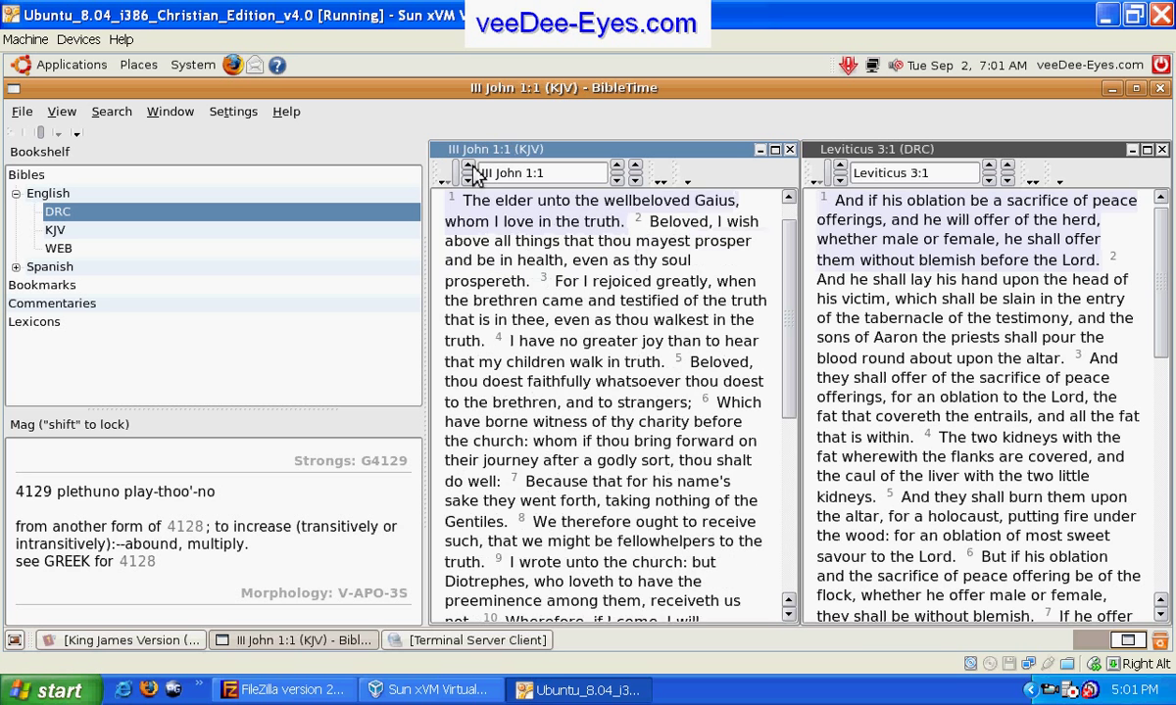
- Open a new Genesis 1:1 view in the Spanish SpaRV Bible
left_click_drag(792, 279, 795, 403)
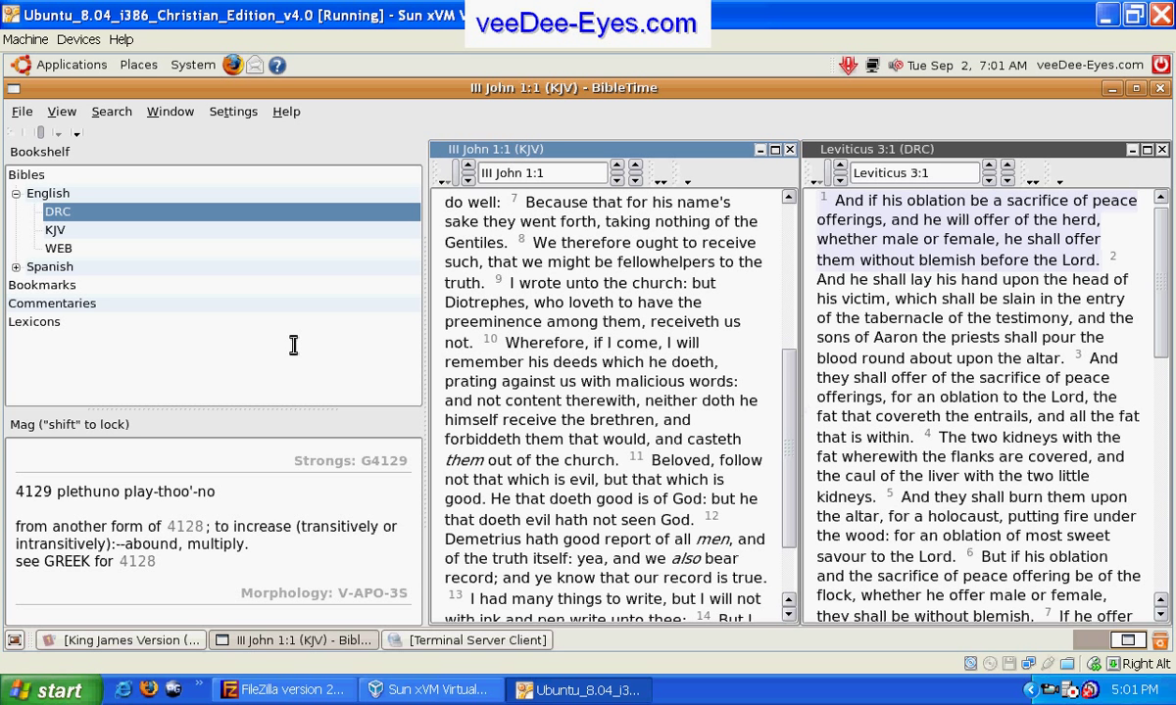
left_click(16, 268)
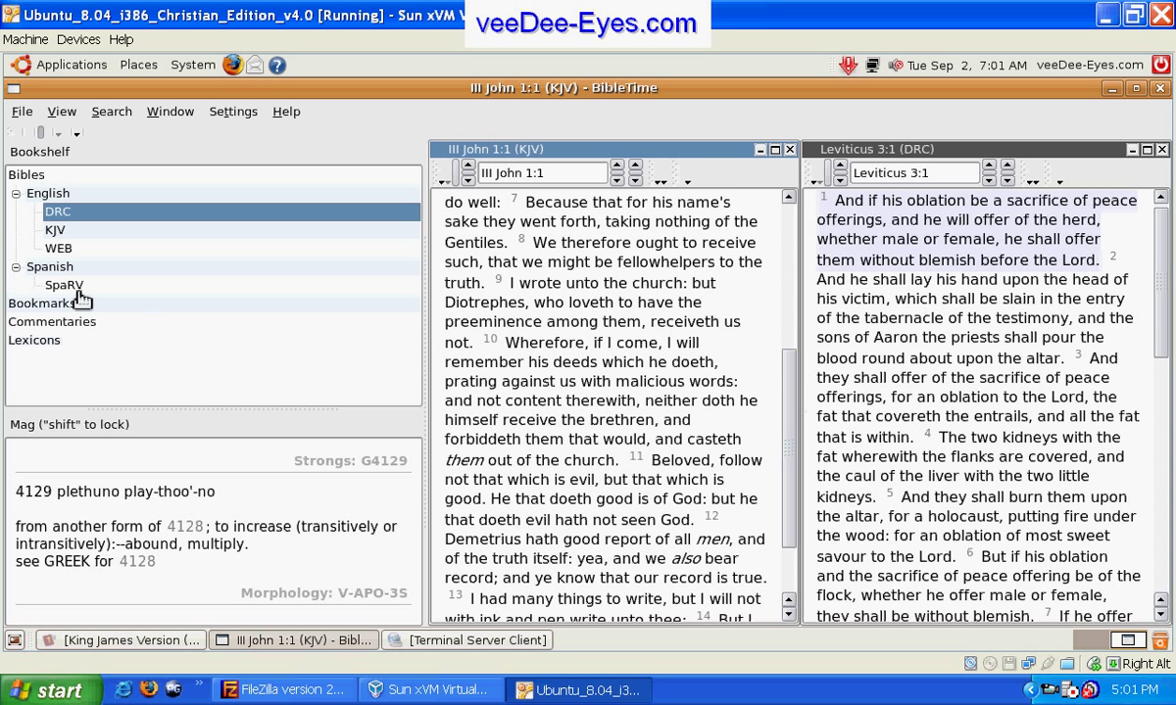
left_click(76, 285)
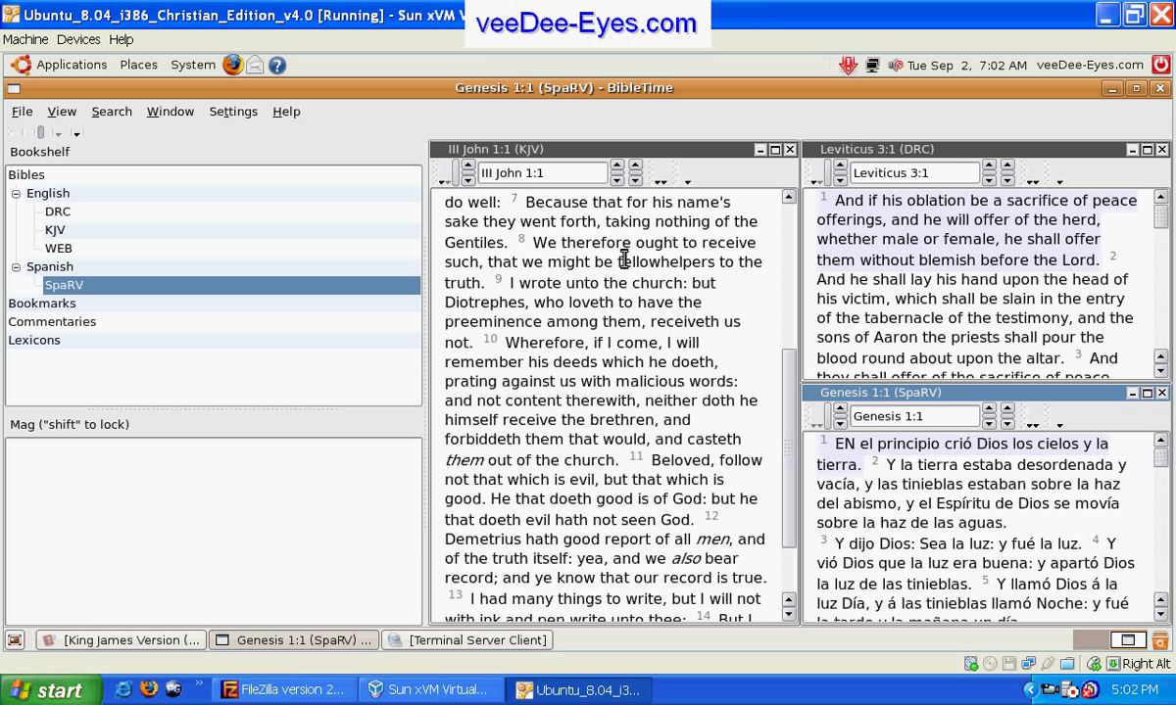
mouse_move(649, 261)
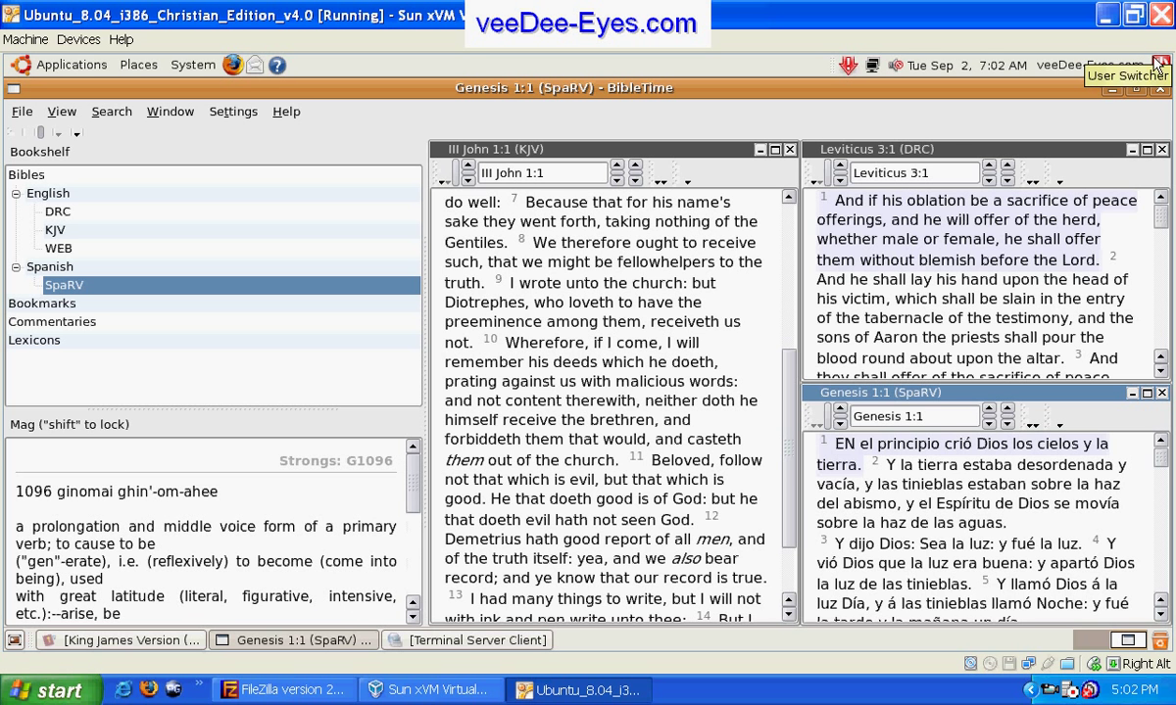
- Close BibleTime and bring back the GnomeSword King James Version window
left_click(1159, 88)
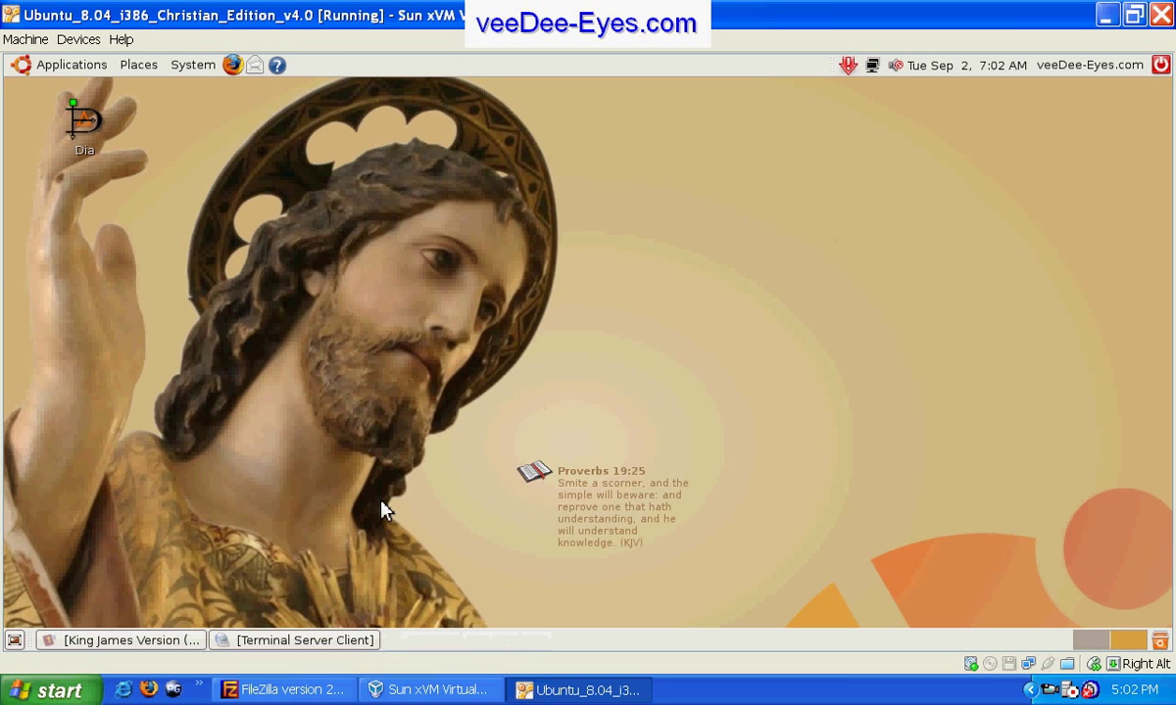
left_click(69, 66)
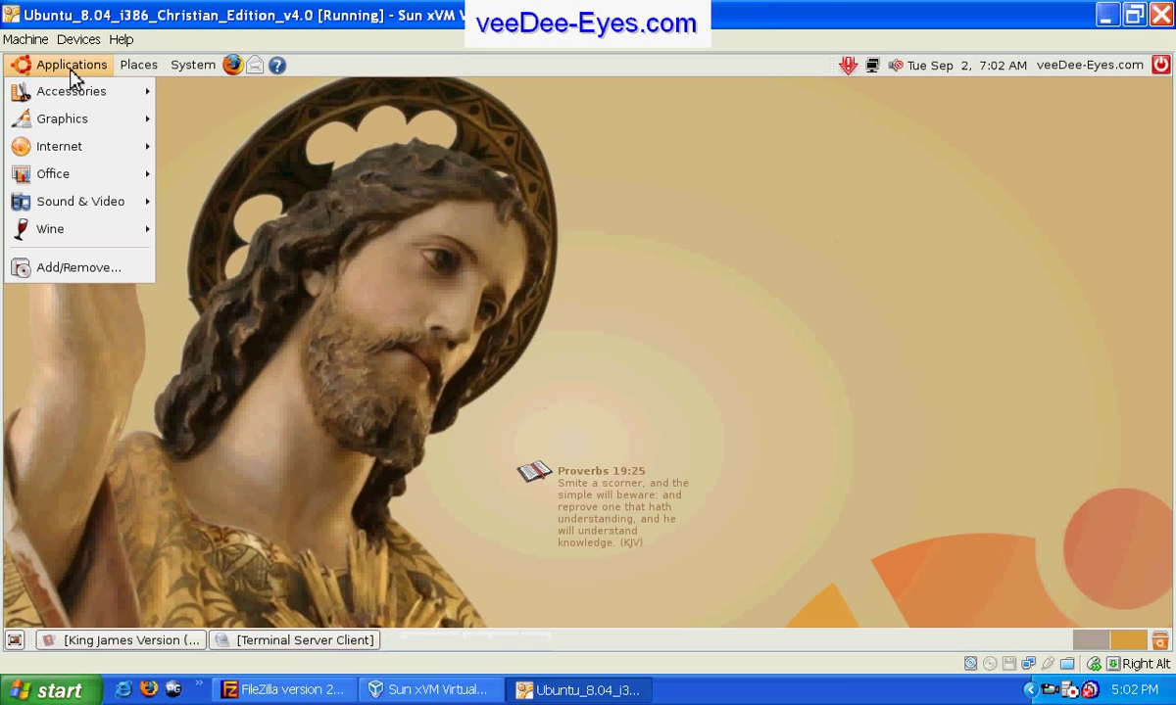
mouse_move(44, 92)
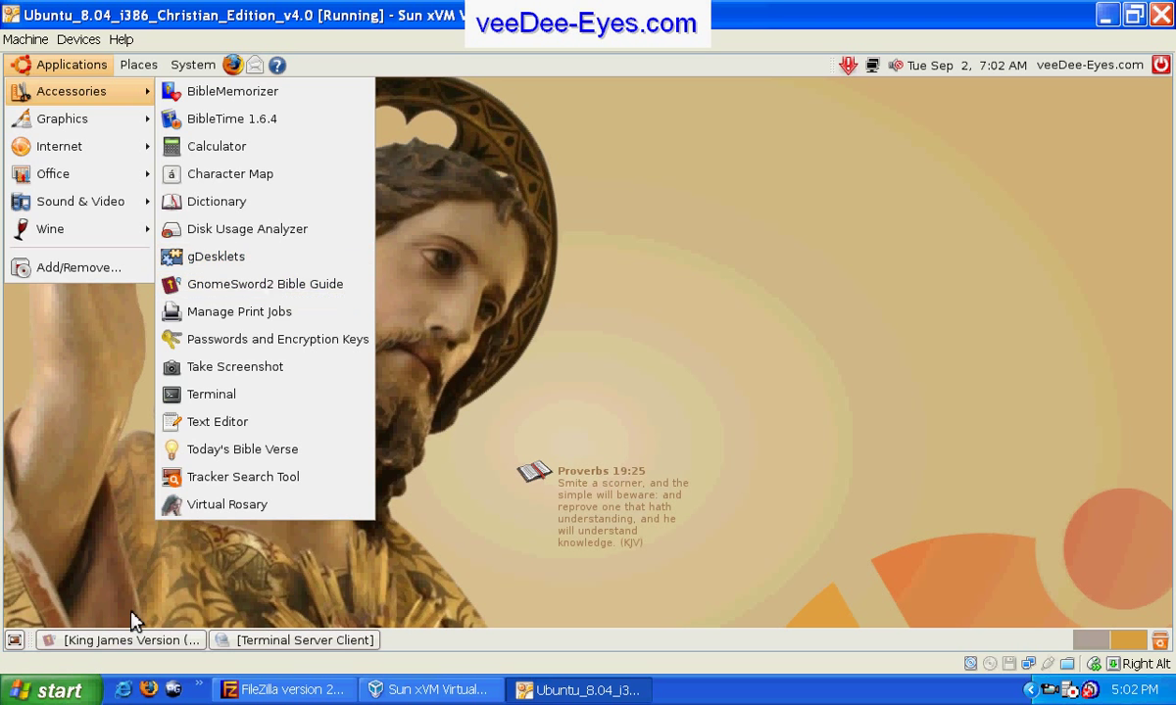
left_click(134, 649)
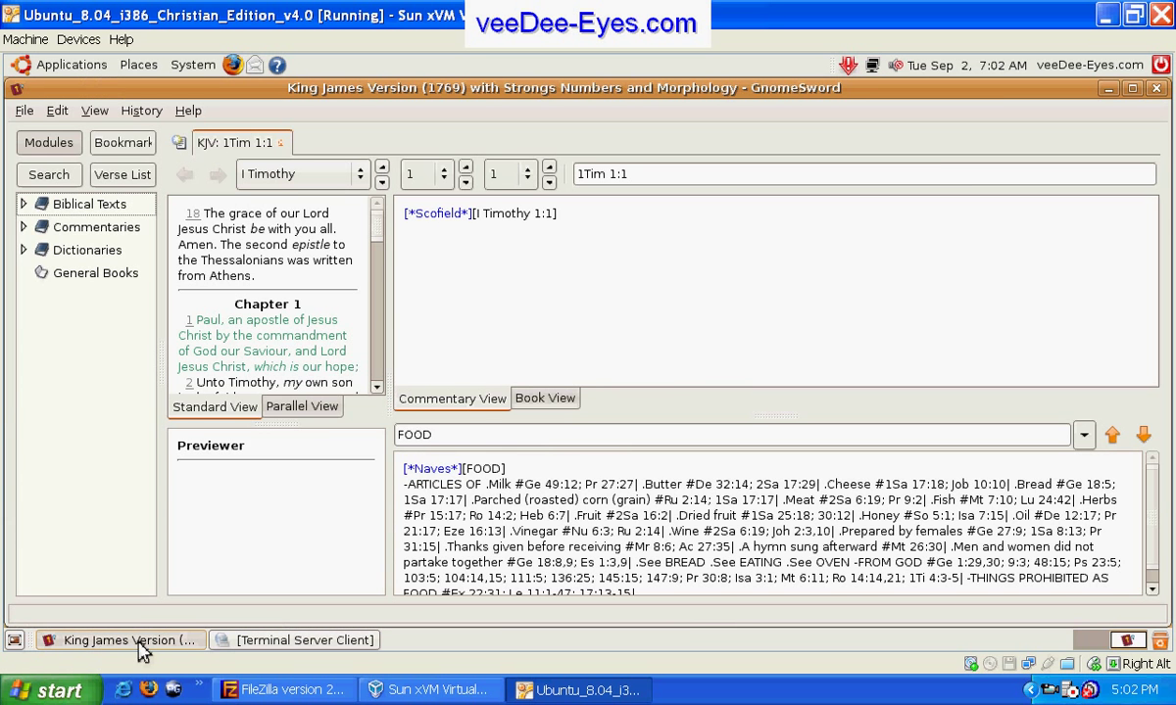
- Show the DRC, KJV and SpaRV translations in parallel view with a wider verse pane
left_click(24, 205)
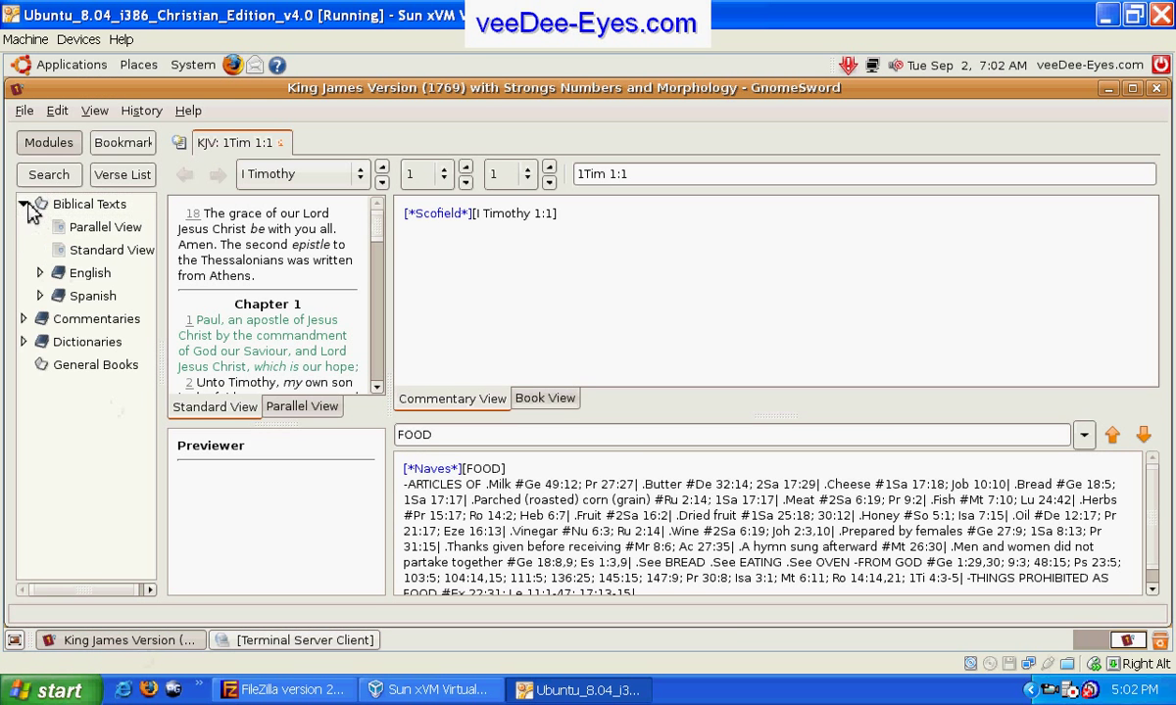
left_click(39, 274)
left_click(100, 227)
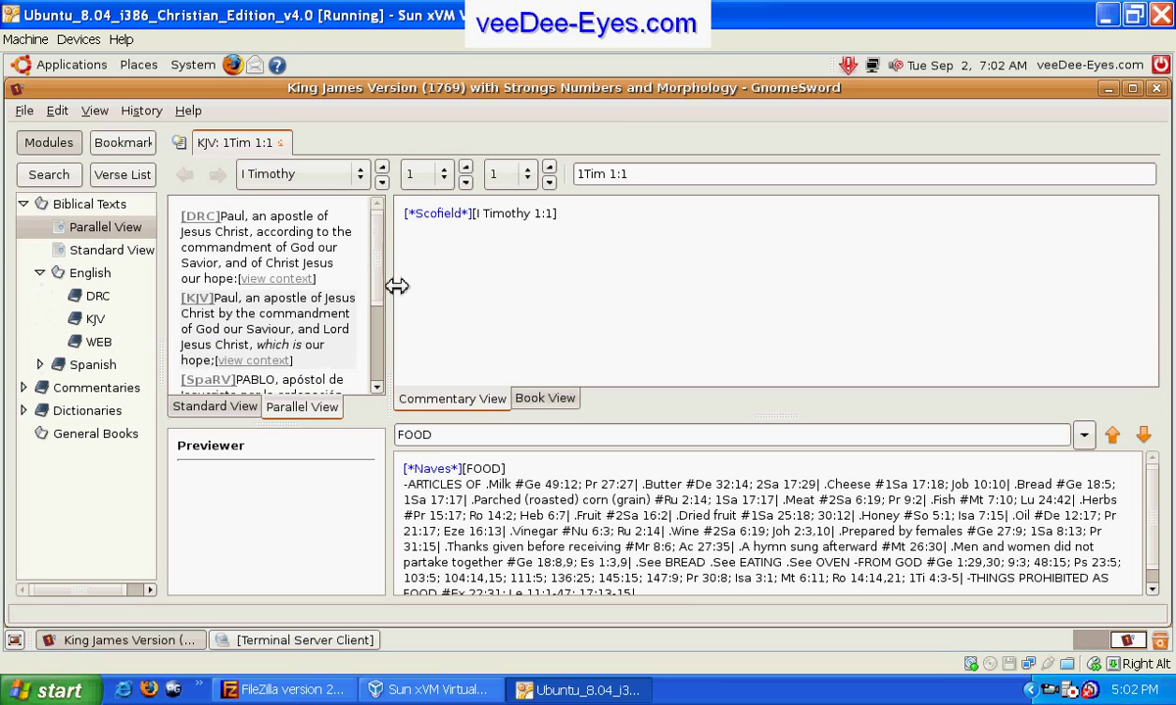
left_click_drag(392, 283, 399, 333)
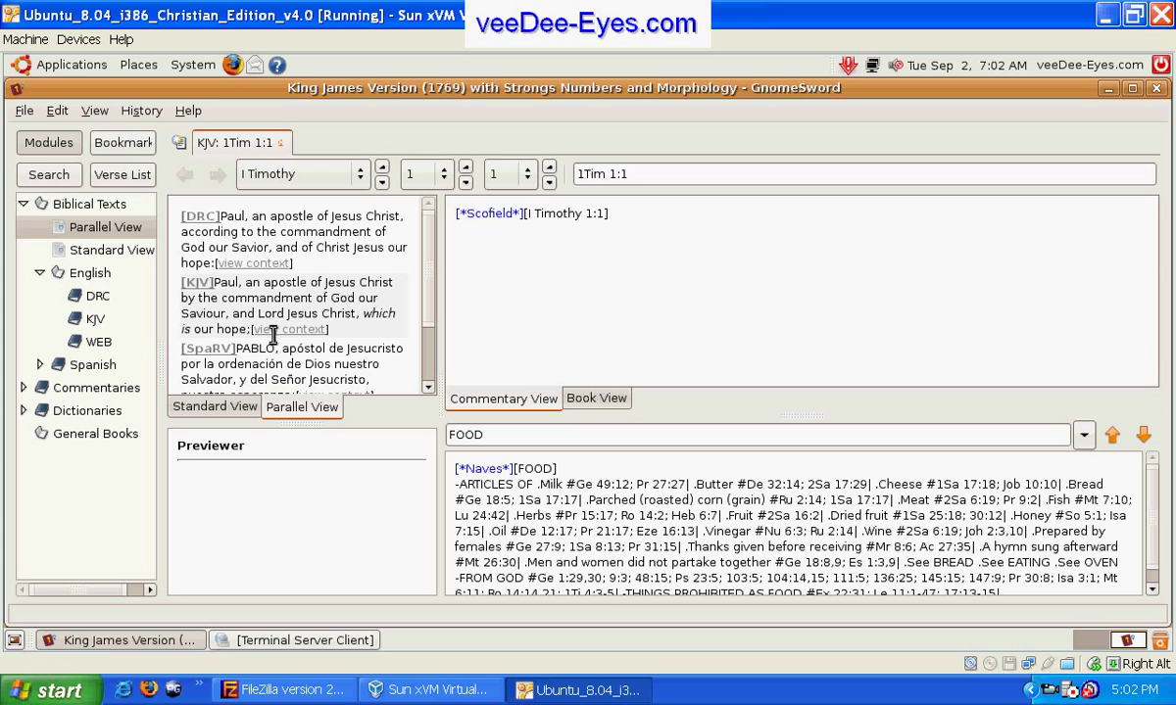
- Navigate the parallel view to Hebrews chapter 7, verse 1
left_click(382, 185)
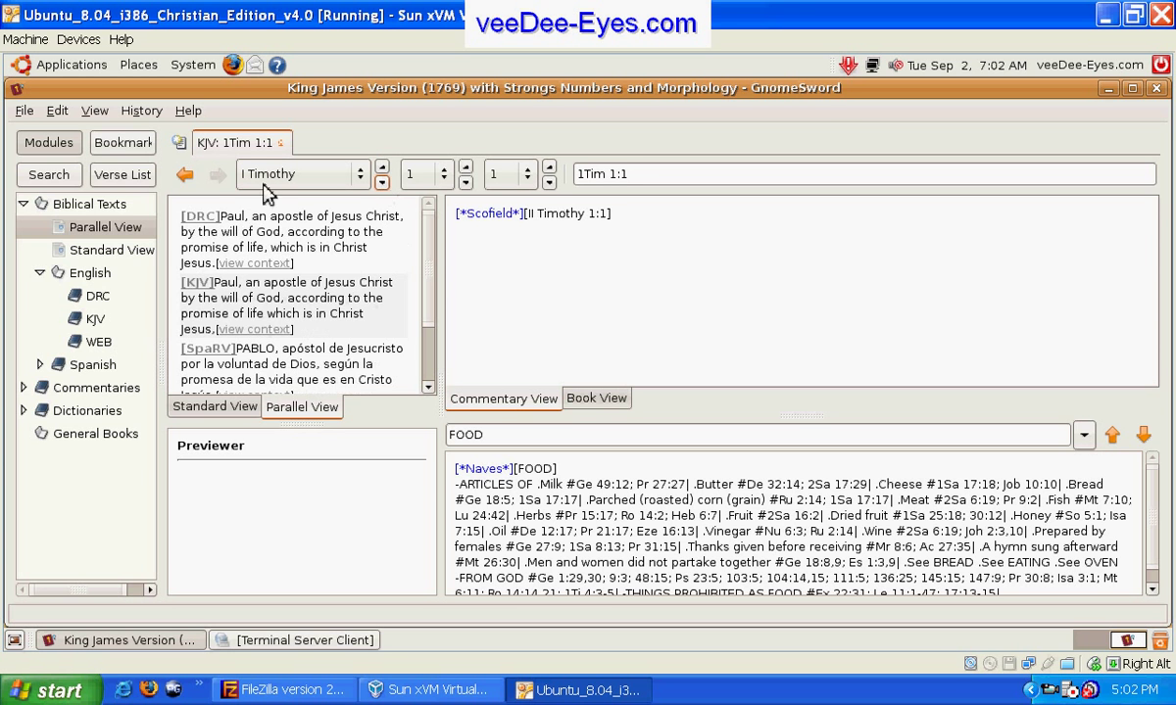
left_click(359, 176)
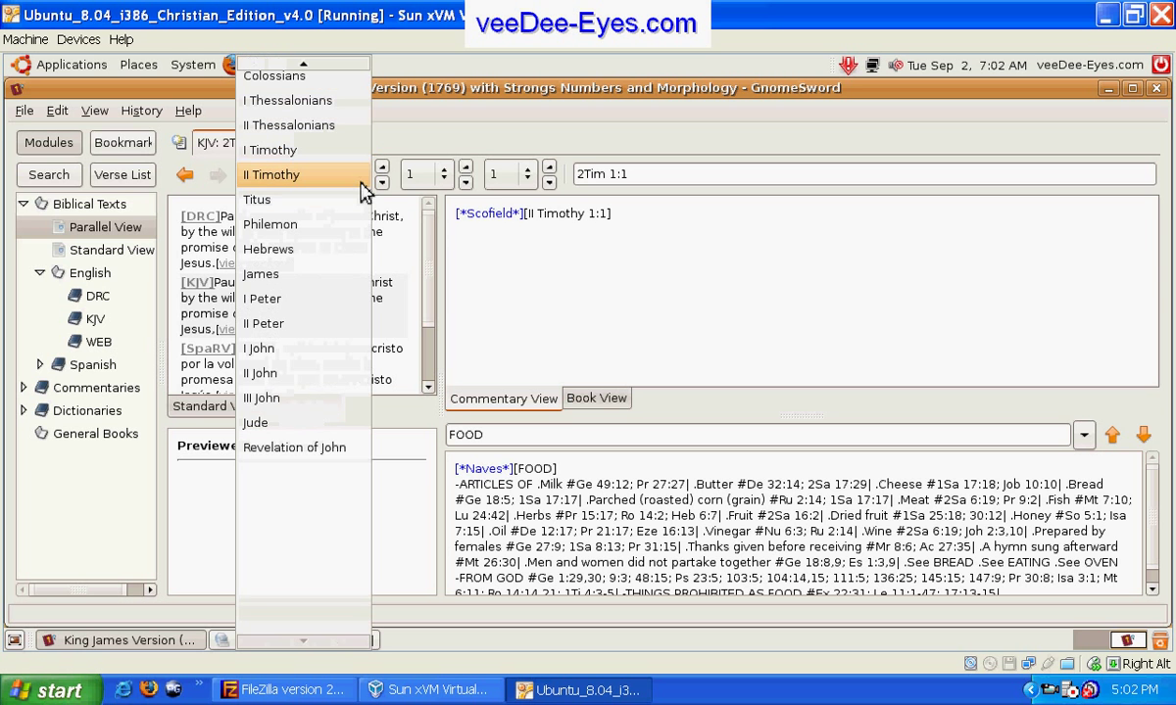
left_click(331, 235)
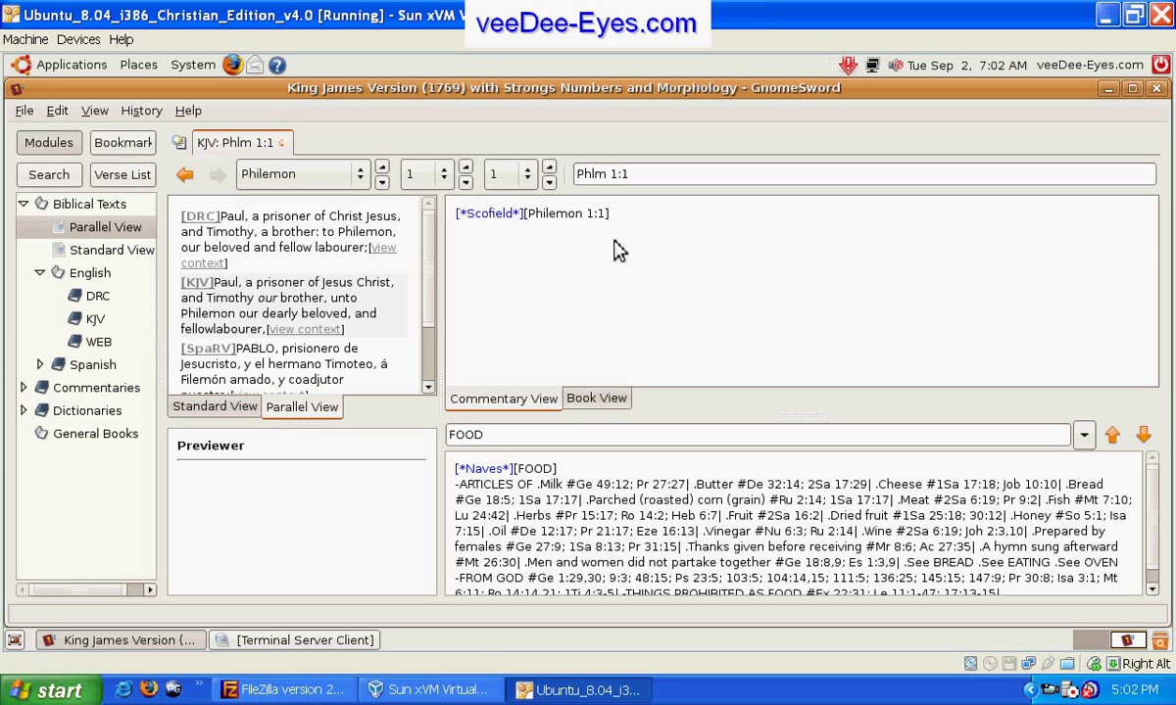
left_click(466, 185)
left_click(447, 190)
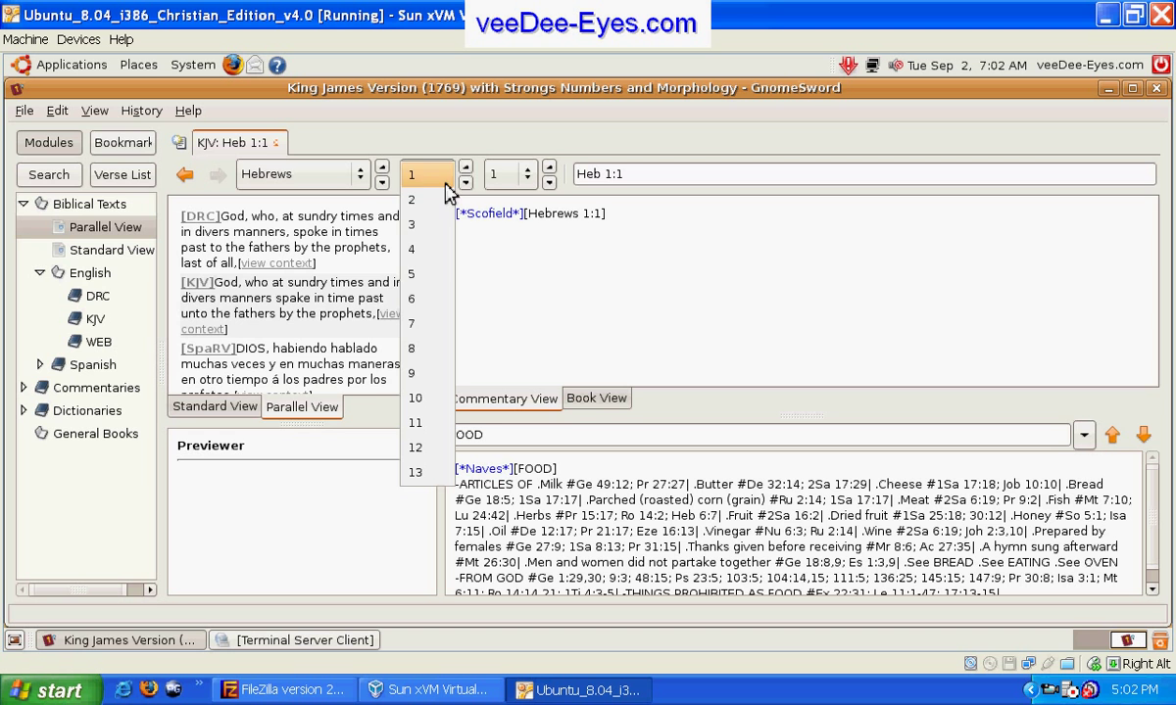
left_click(431, 325)
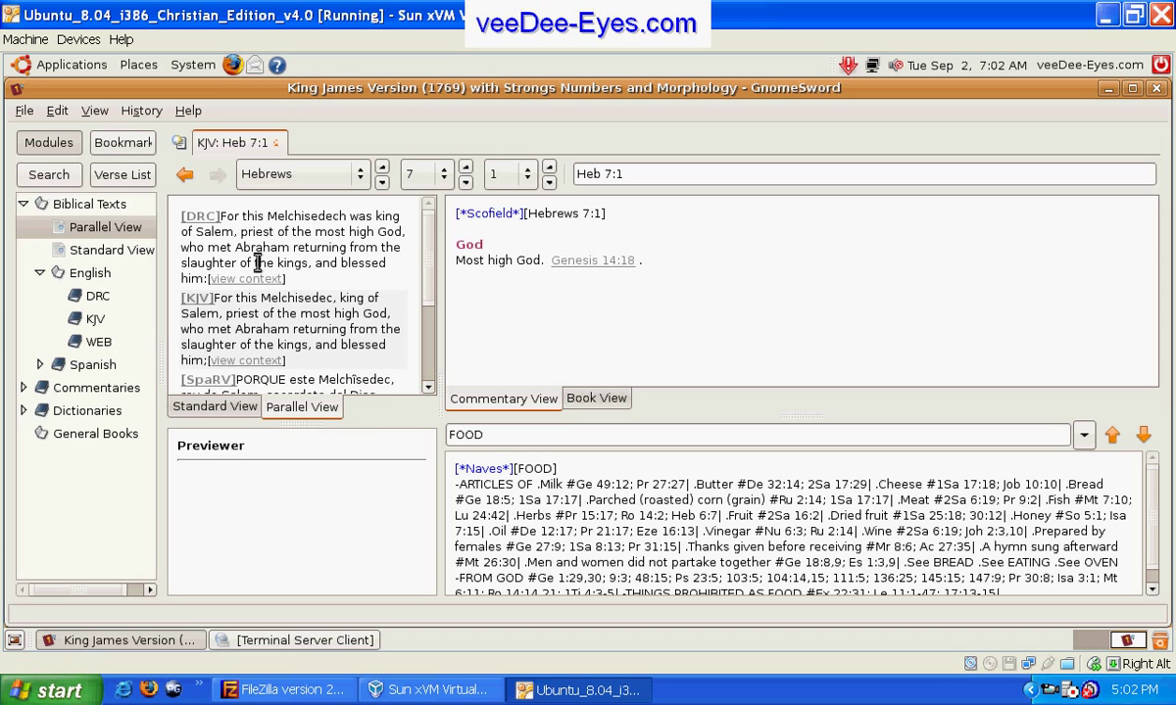
- Show the English Scofield commentary
left_click(27, 388)
left_click(41, 411)
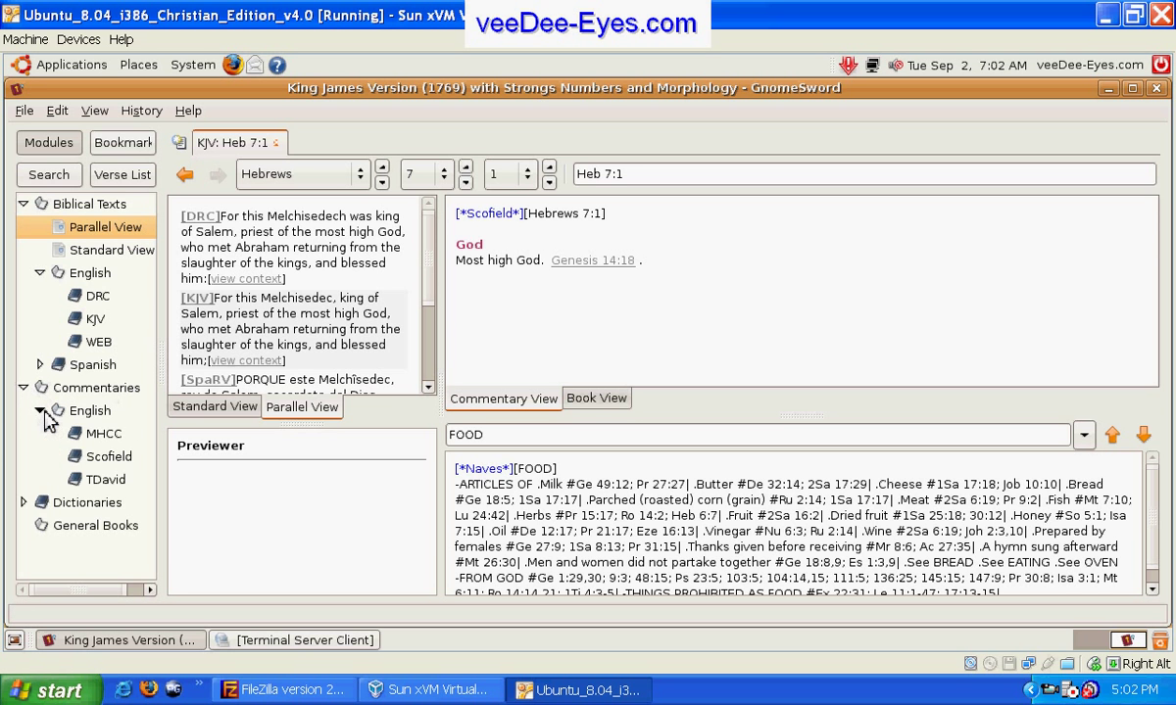
left_click(115, 456)
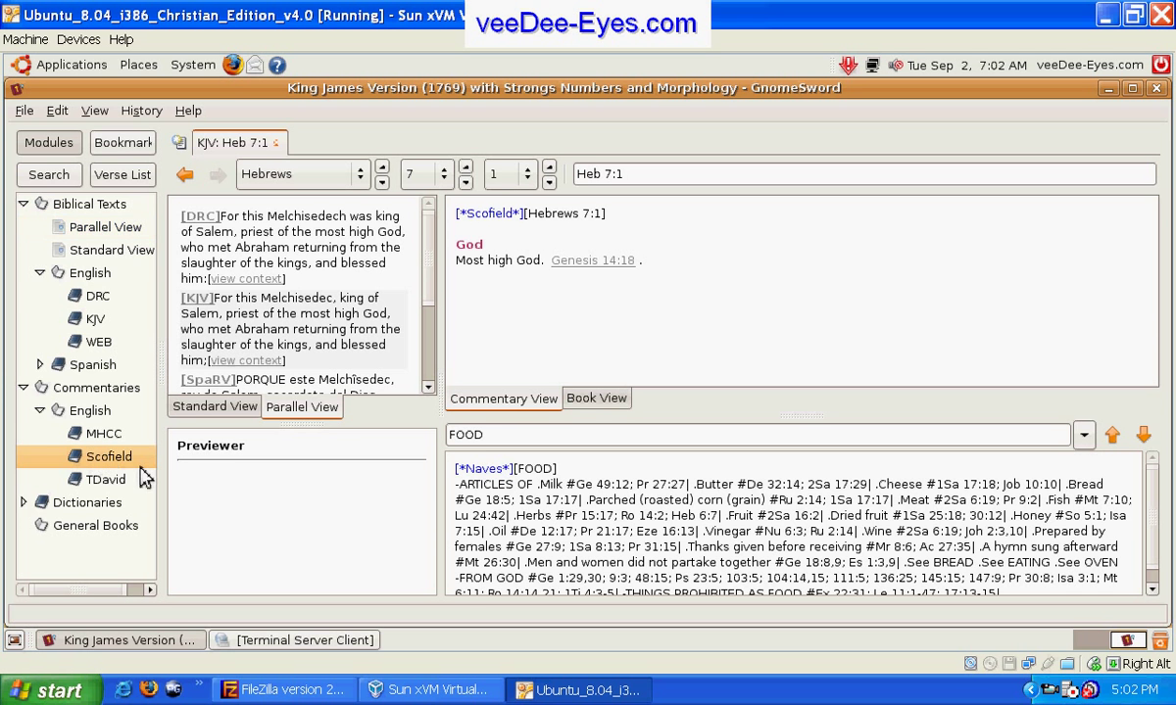
- Open the StrongsGreek dictionary entry 05624 and select its full definition
left_click(24, 503)
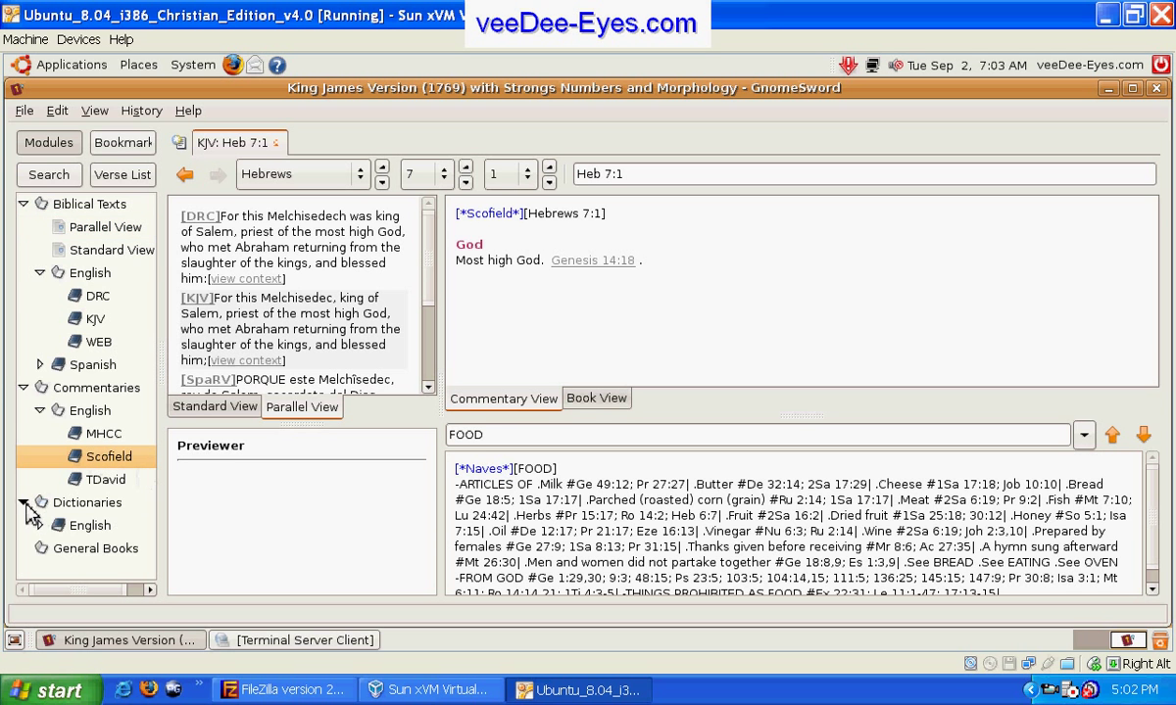
left_click(40, 525)
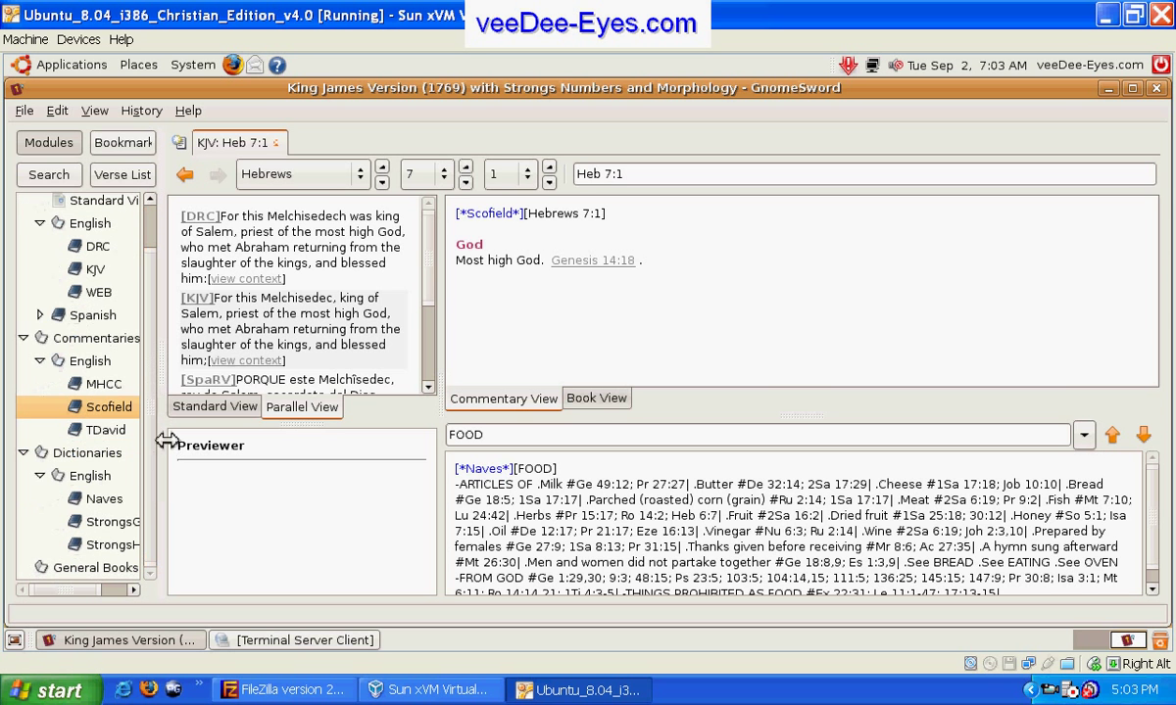
left_click_drag(171, 433, 375, 420)
left_click(137, 541)
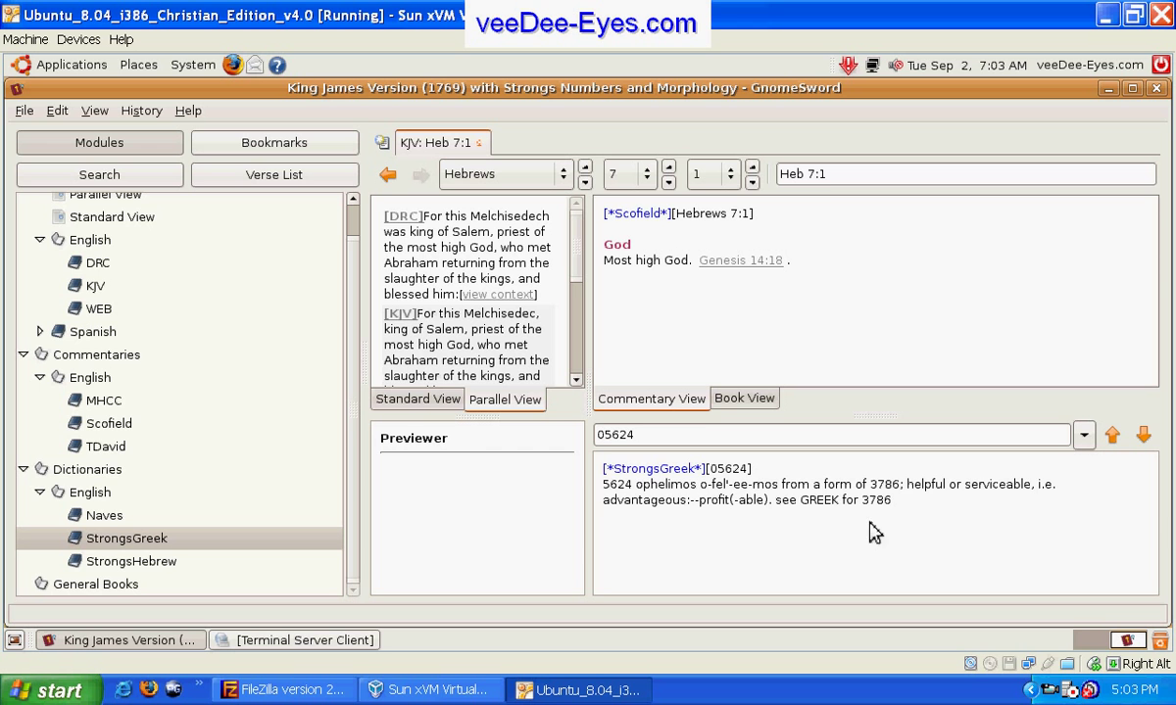
left_click_drag(946, 529, 553, 506)
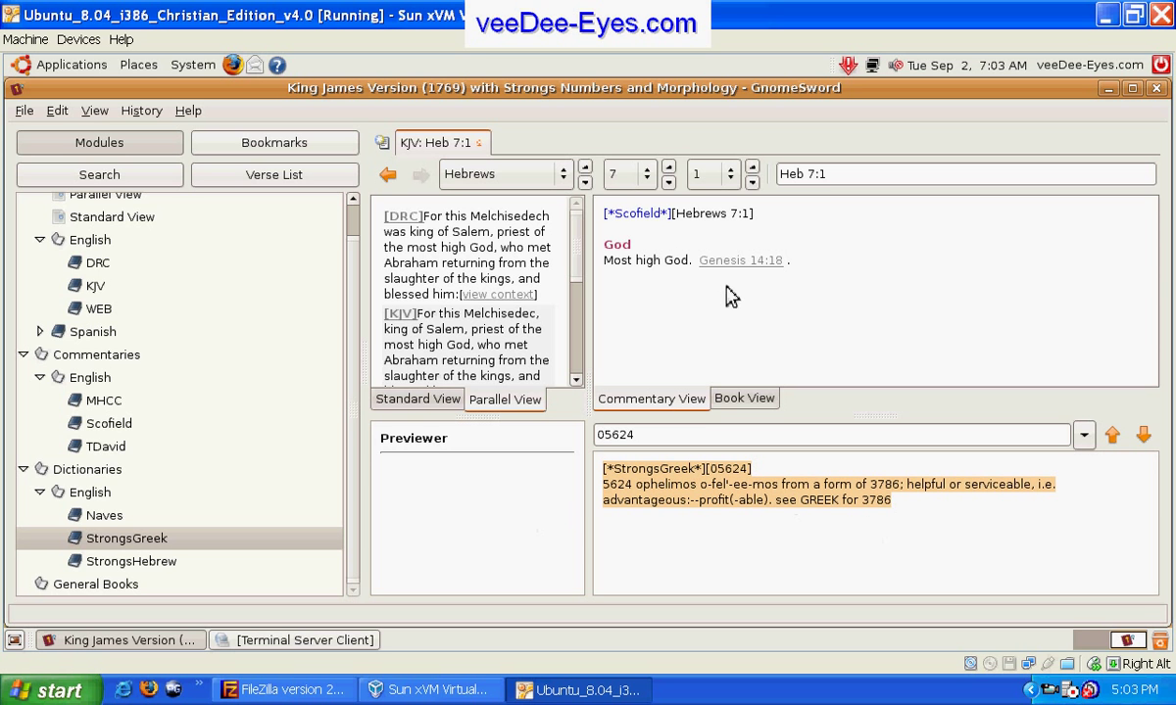
- Close GnomeSword, view Luke 12:20,21 in Today's Bible Verse, then close gVerse
left_click(1156, 89)
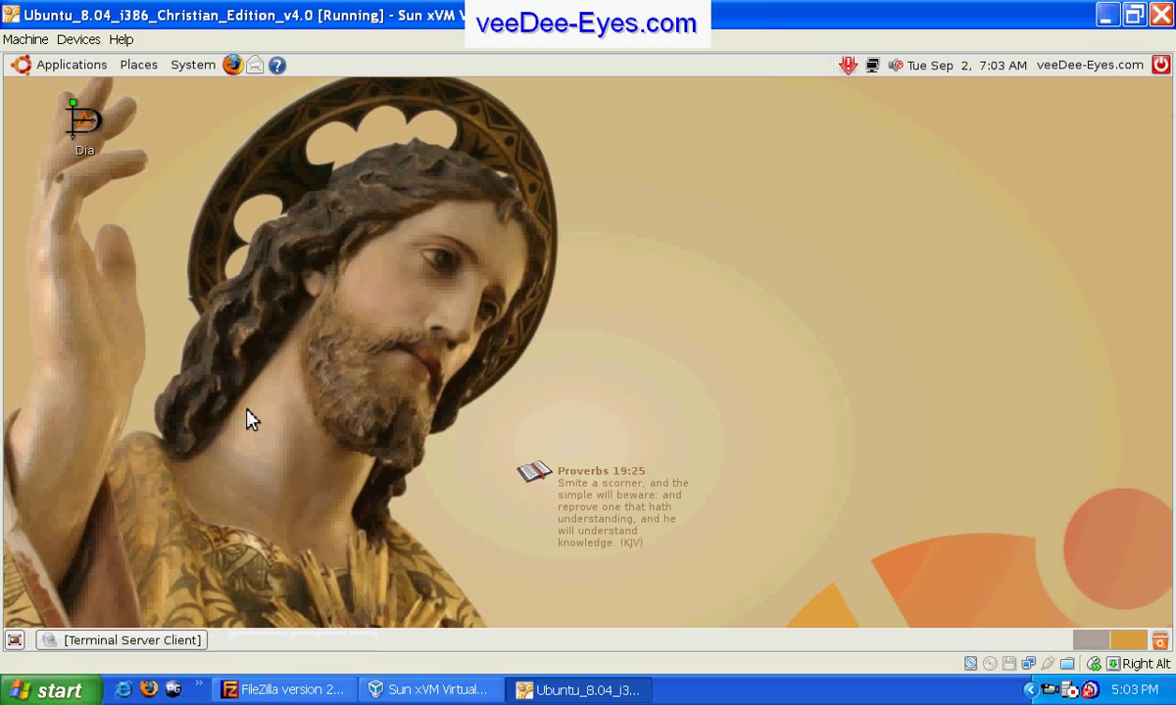
left_click(63, 66)
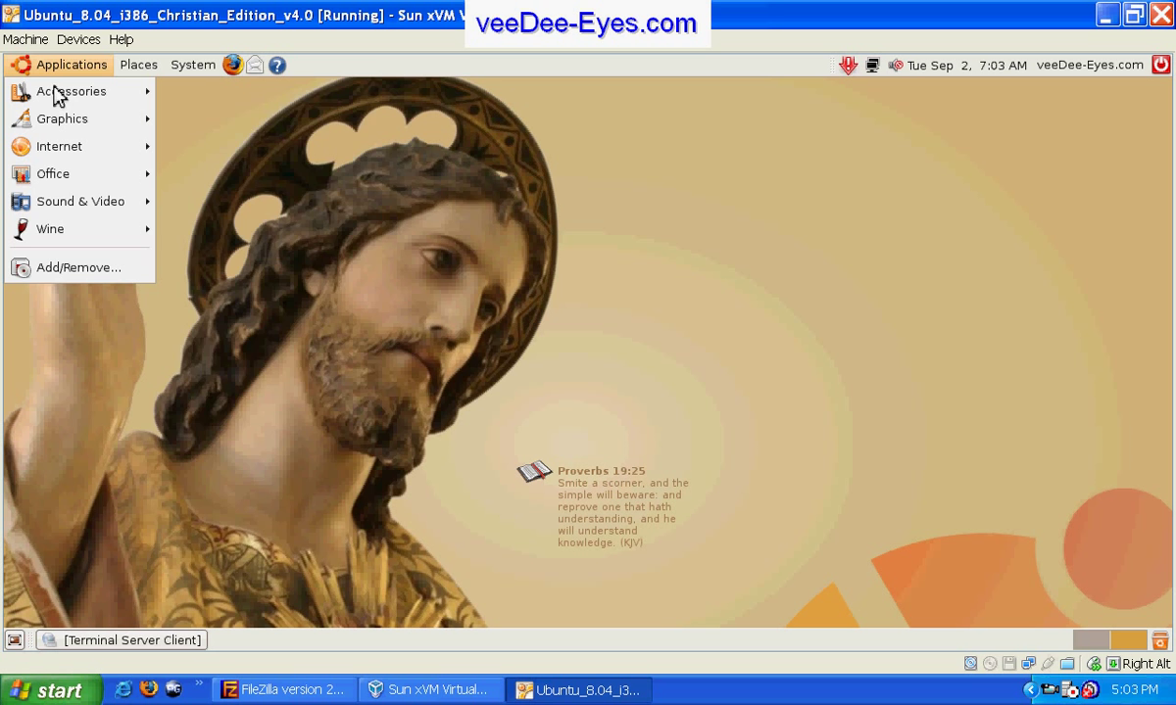
mouse_move(59, 99)
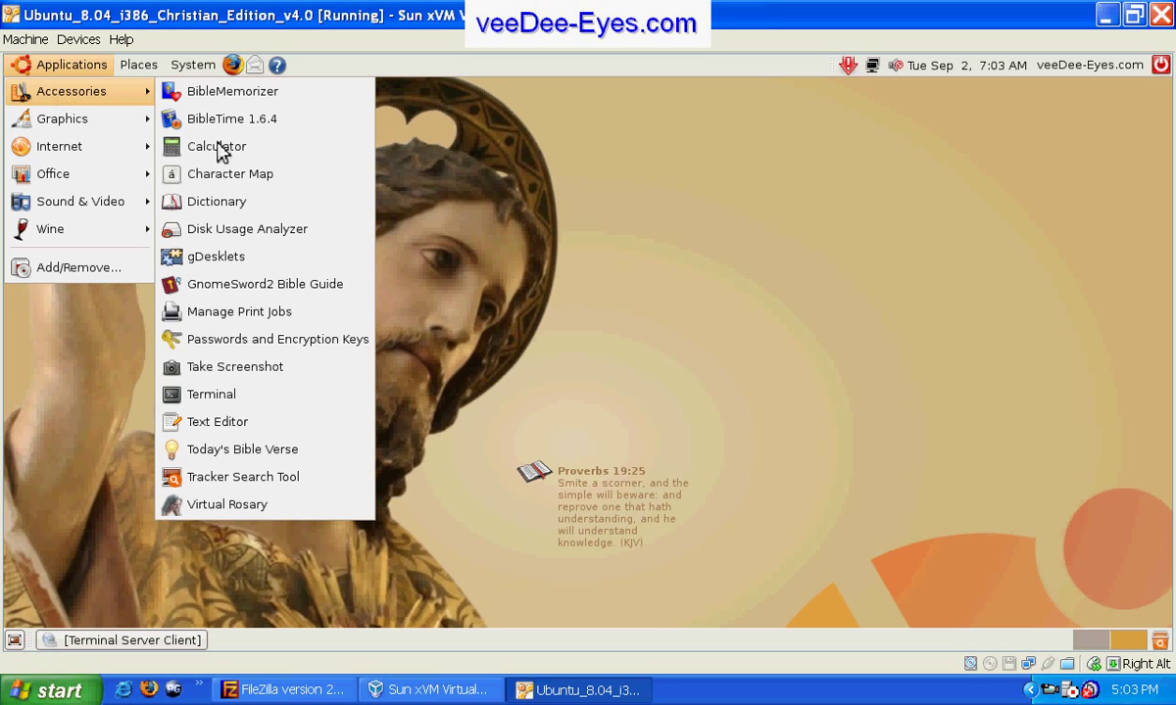
left_click(270, 459)
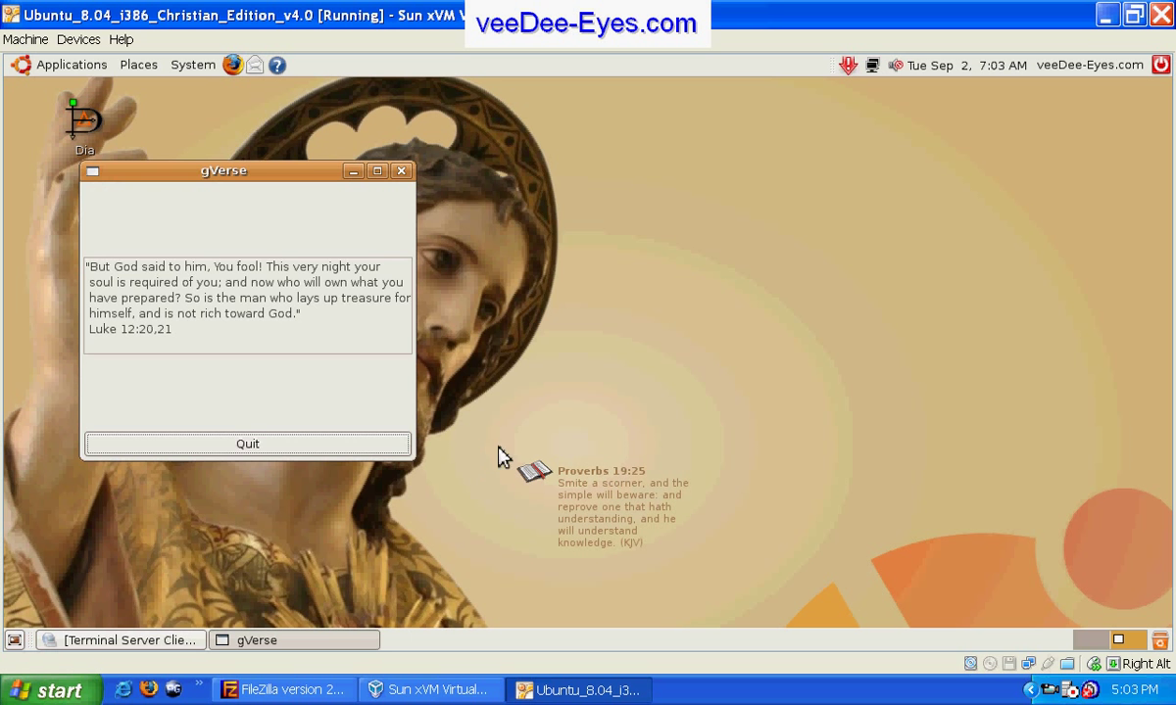
left_click_drag(203, 174, 881, 134)
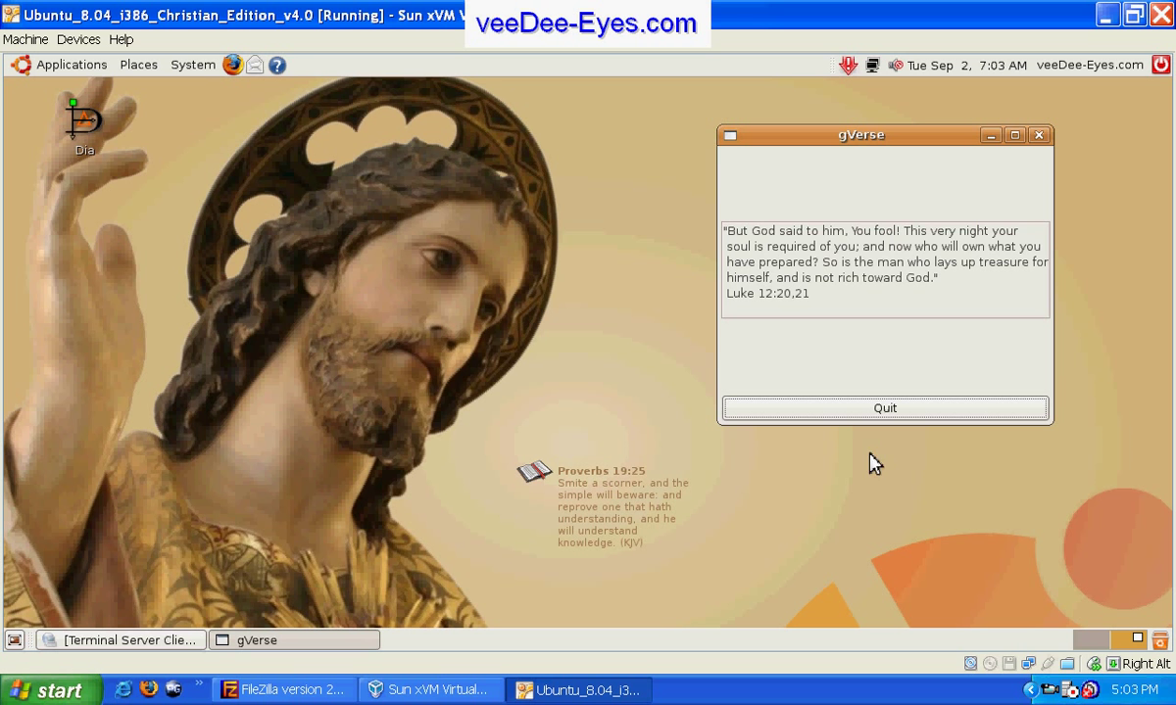
left_click(1040, 136)
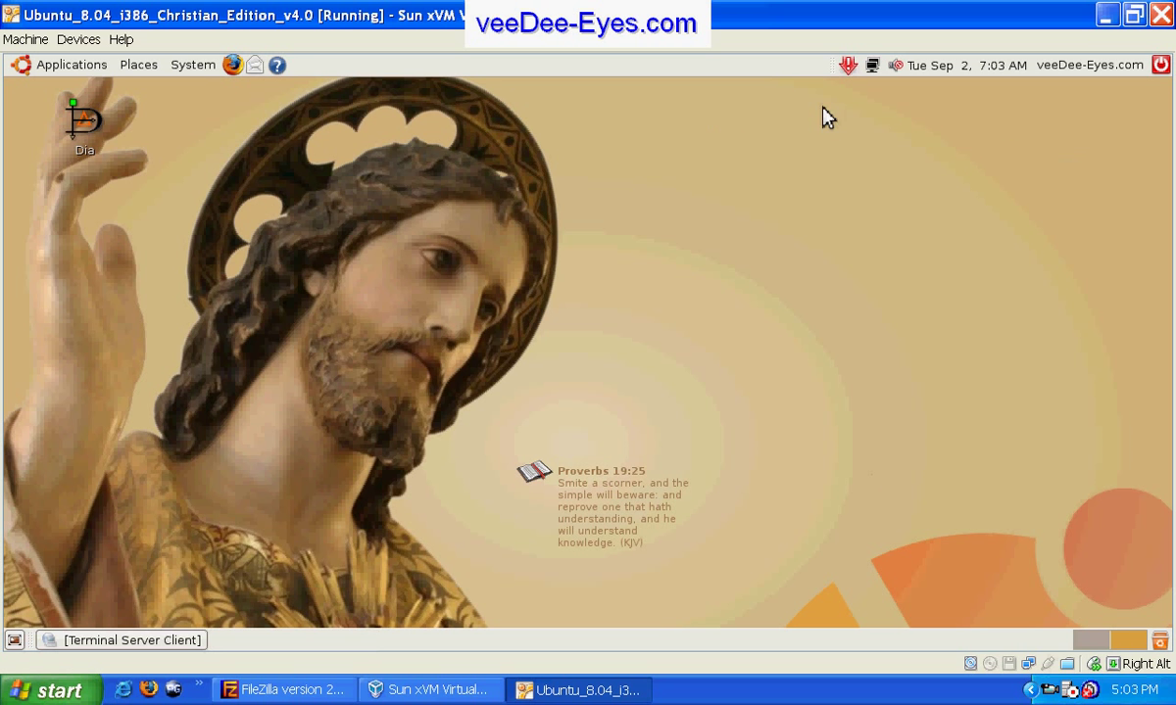
- Launch Dia from the Graphics menu, opening an empty Diagram1.dia with its toolbox
left_click(84, 73)
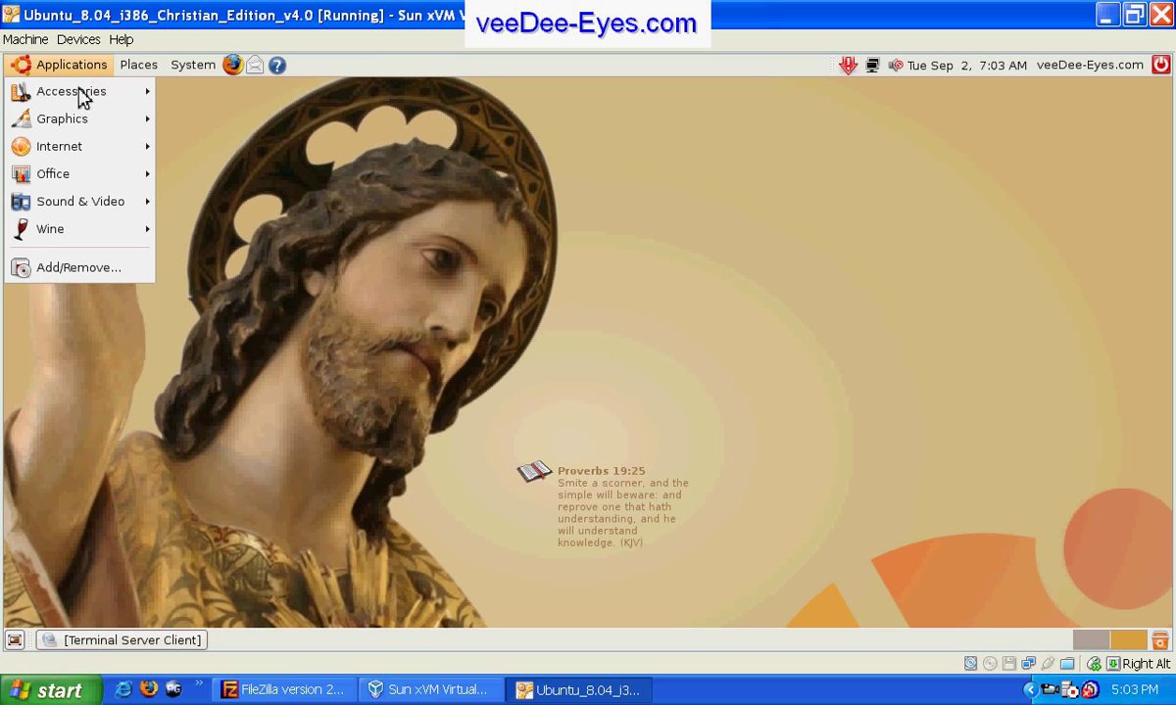
mouse_move(83, 101)
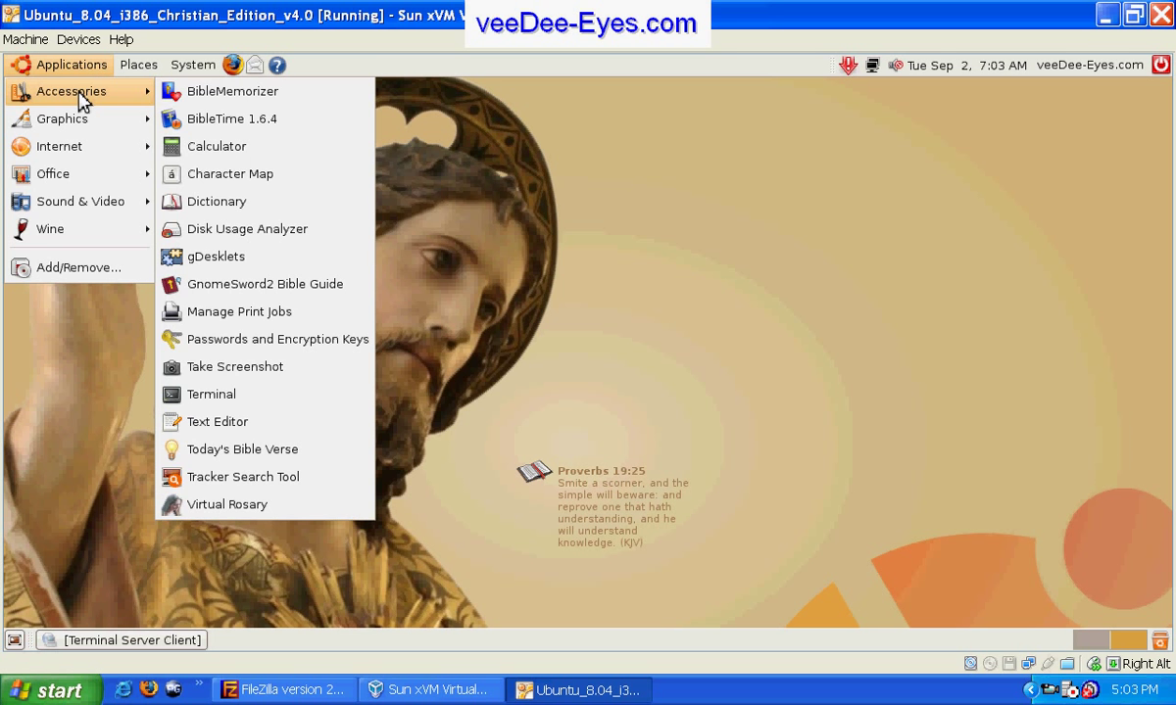
mouse_move(84, 124)
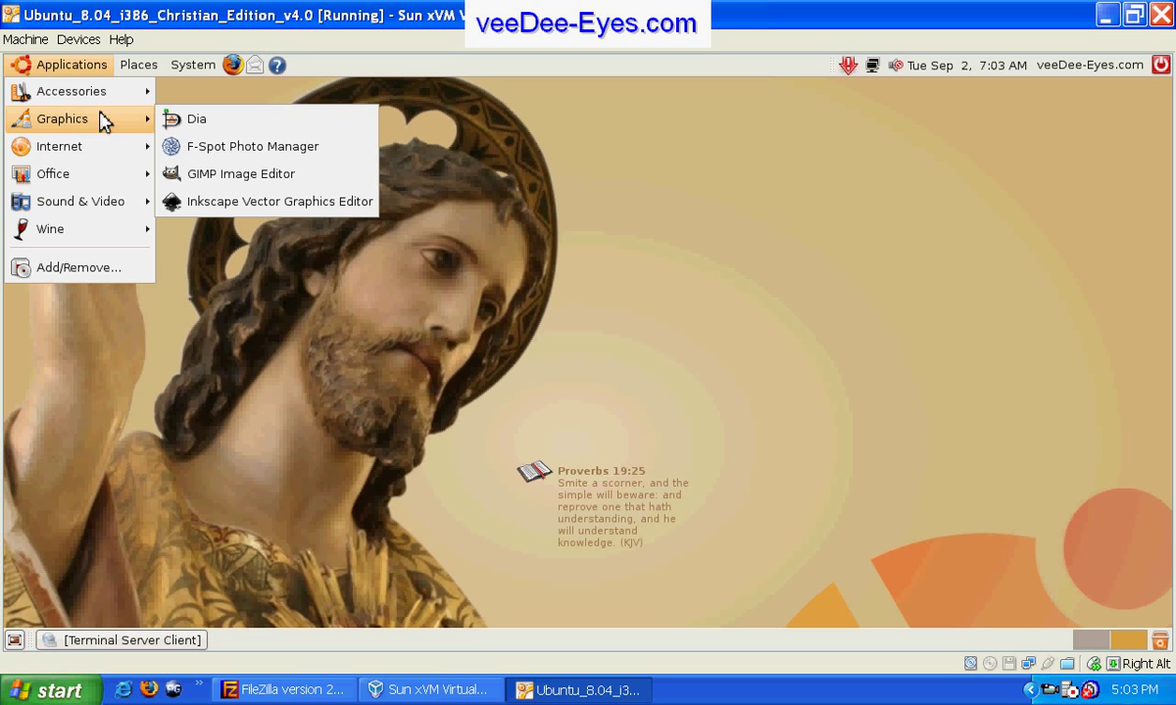
left_click(192, 120)
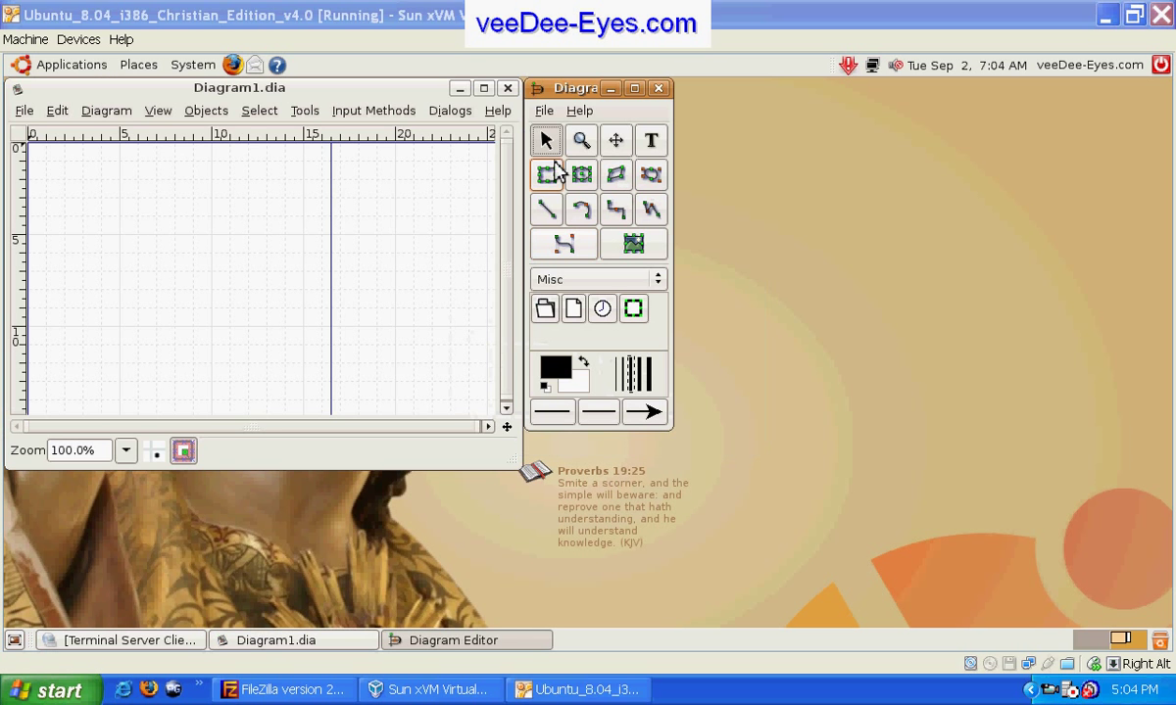
- Draw two boxes in Dia, the second below-right of the first, and a line from the first box's right edge
left_click(545, 176)
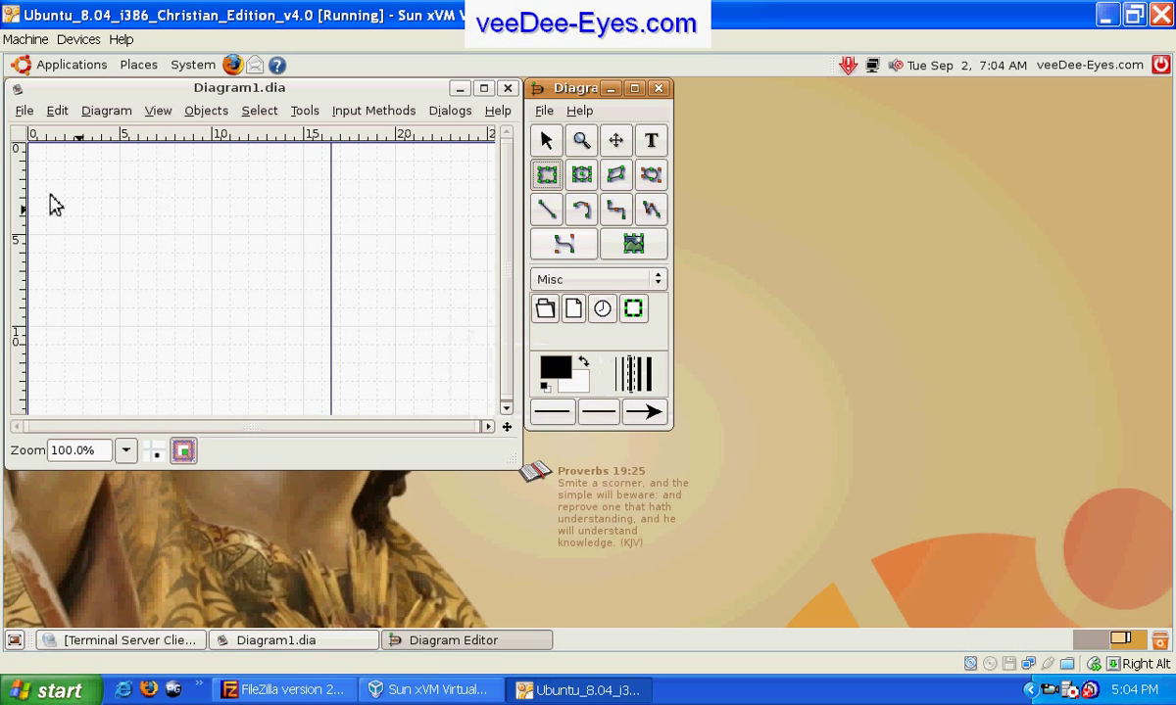
left_click_drag(56, 188, 452, 331)
left_click(375, 252)
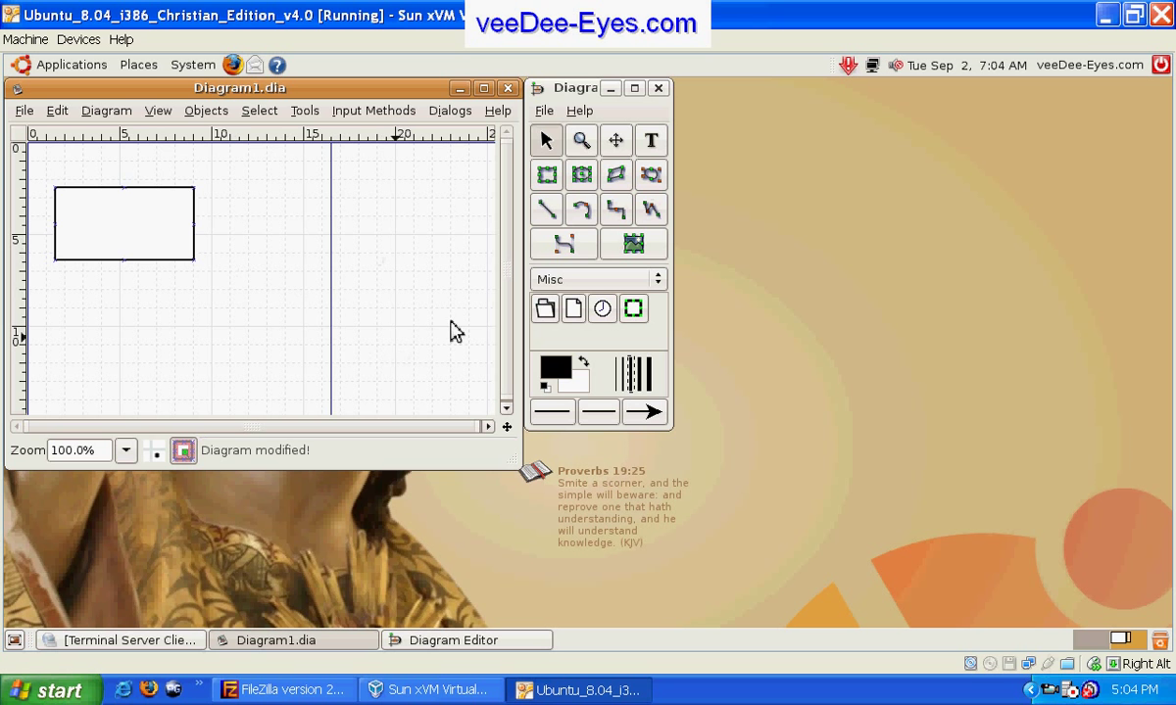
left_click(547, 175)
left_click_drag(249, 279, 397, 355)
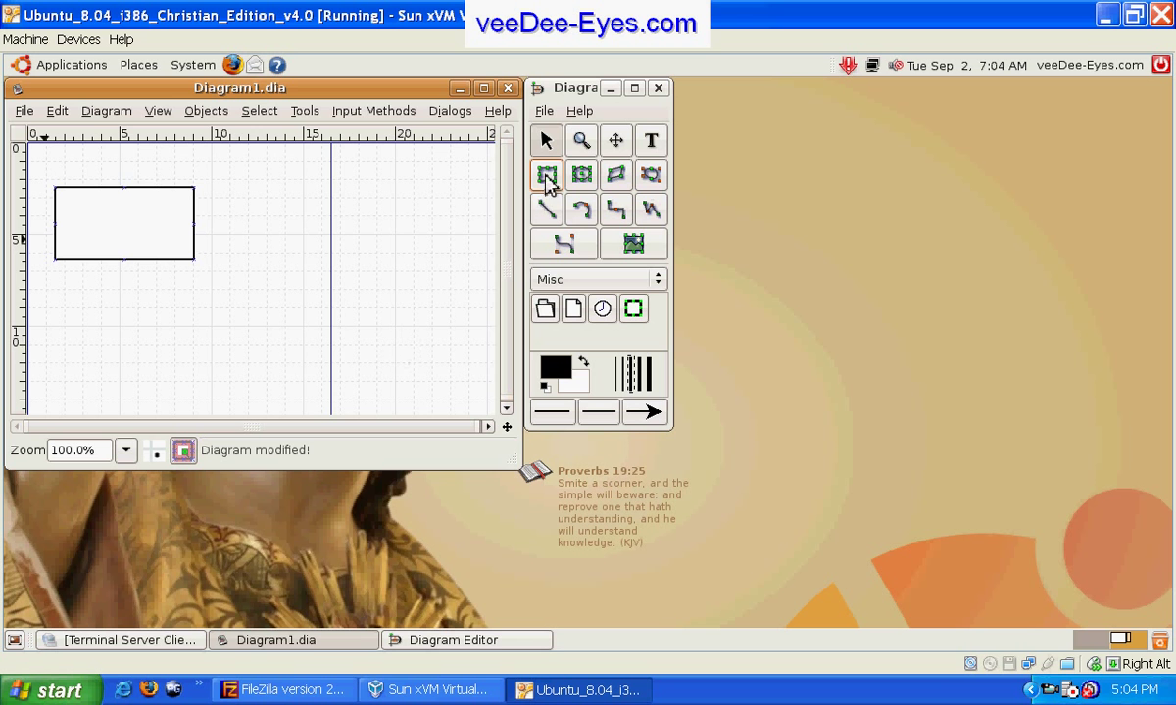
left_click(545, 176)
left_click_drag(195, 271, 344, 350)
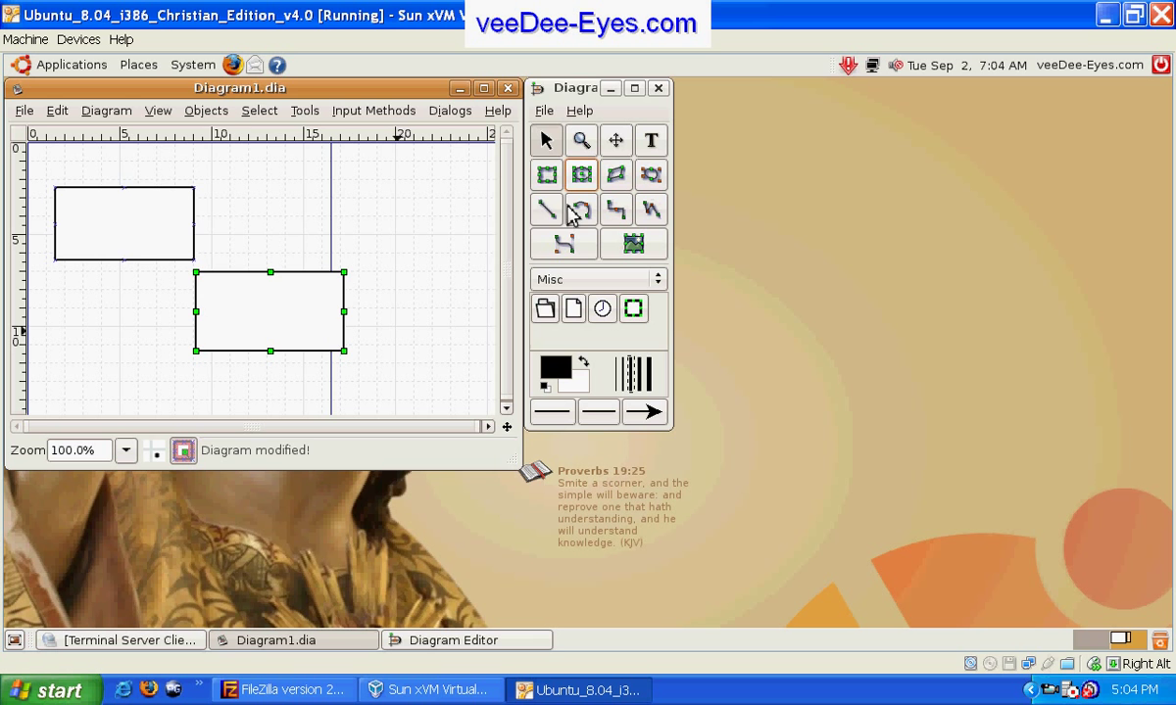
left_click(547, 211)
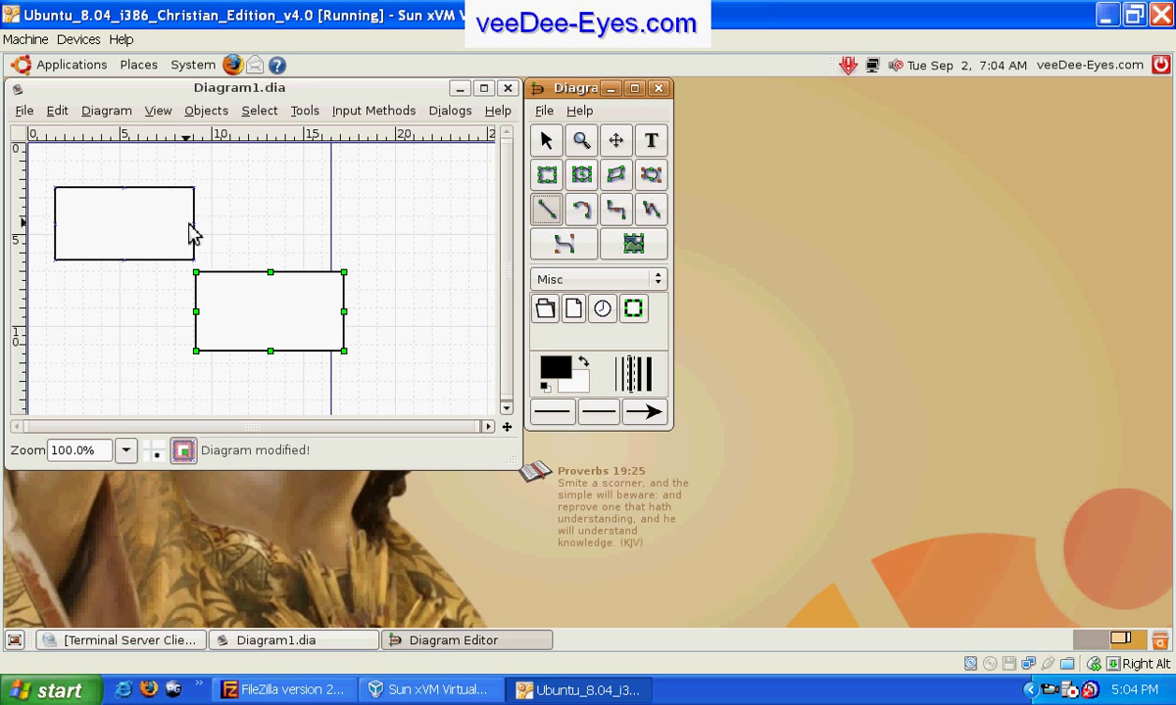
left_click_drag(196, 228, 280, 271)
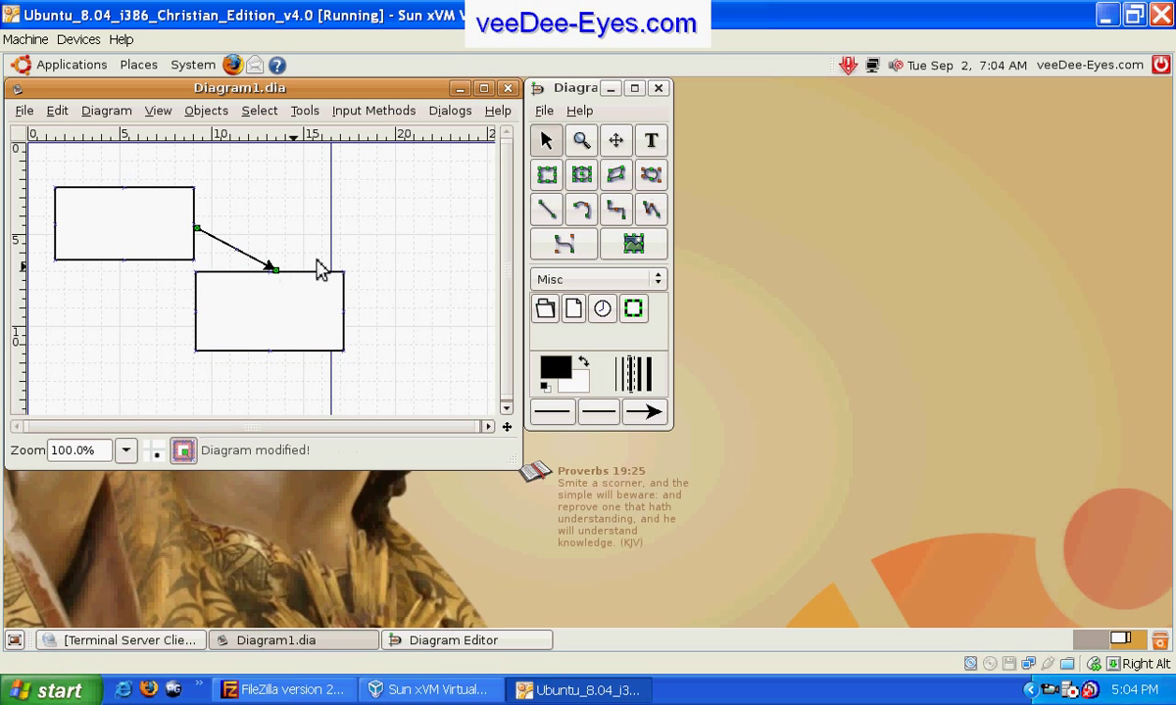
- Move the lower box down-right, reattach the arrow to its top edge, shift the arrow up, and close the diagram
left_click_drag(327, 310, 440, 351)
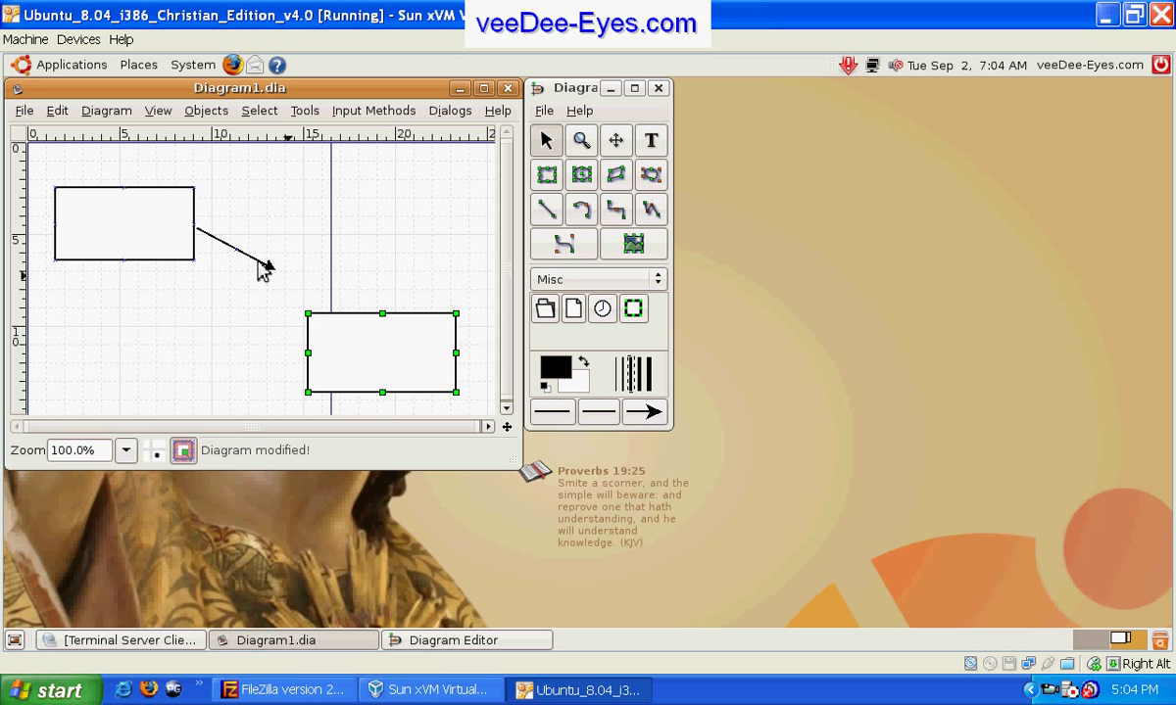
left_click(276, 271)
left_click_drag(278, 272, 382, 314)
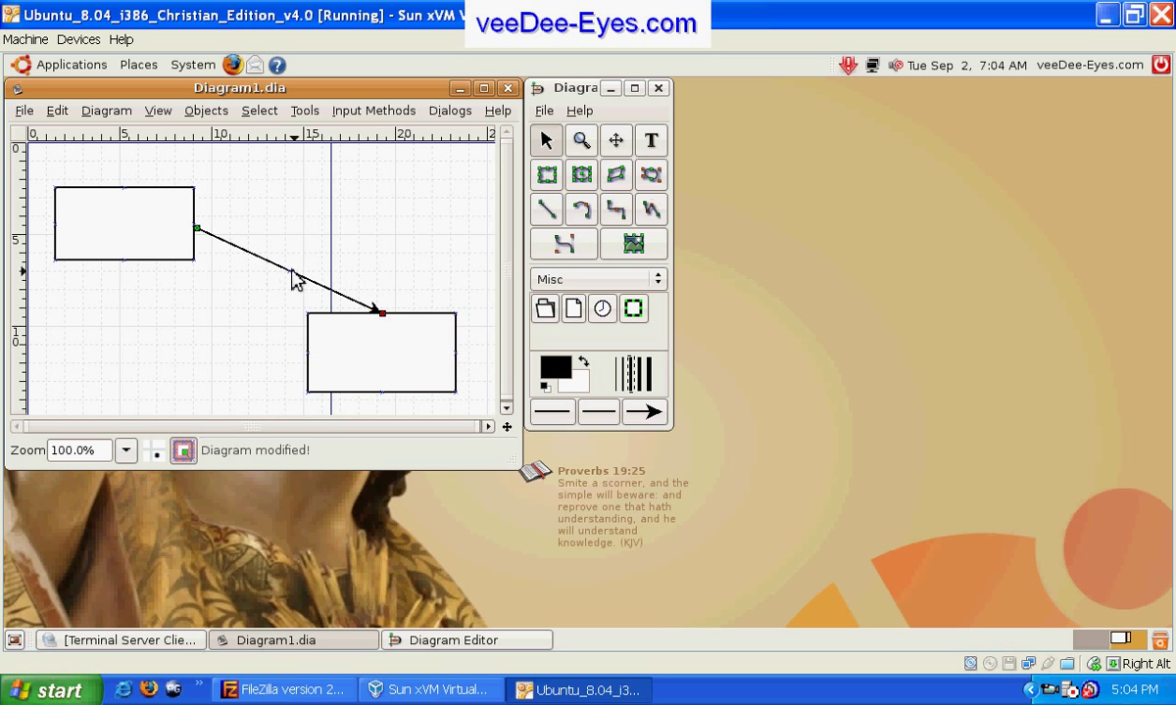
left_click_drag(279, 266, 358, 220)
left_click(507, 90)
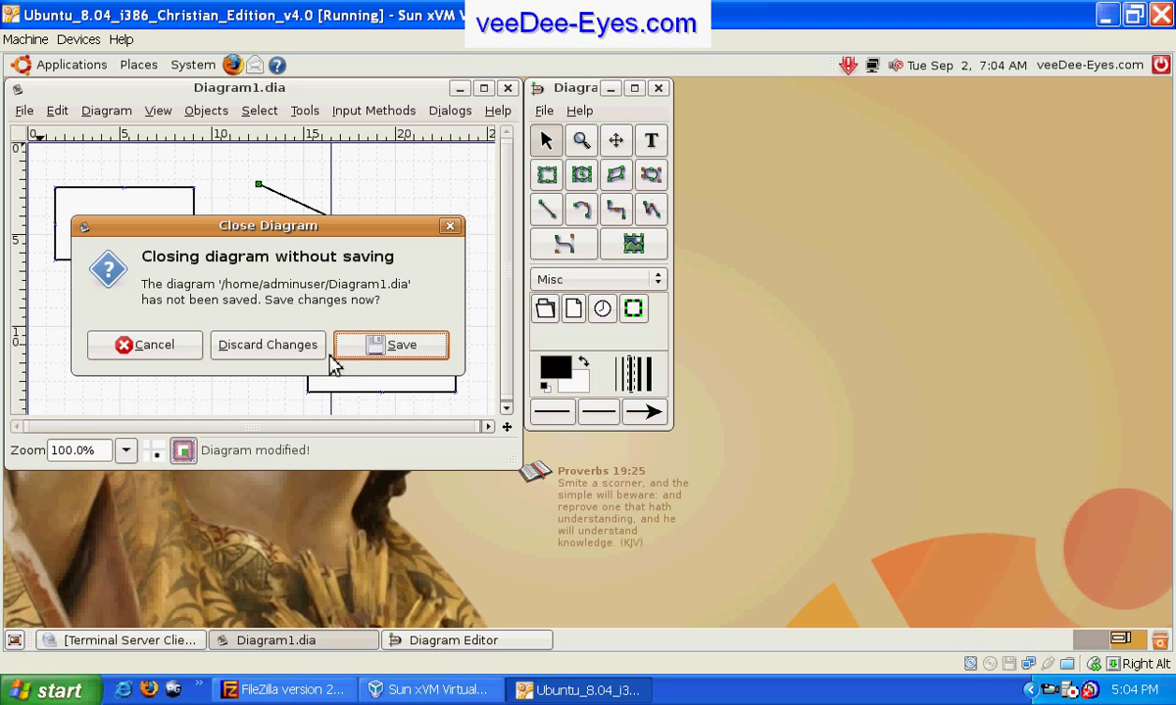
- Discard Diagram1.dia's unsaved changes, then bring up the Applications > Internet menu
left_click(297, 354)
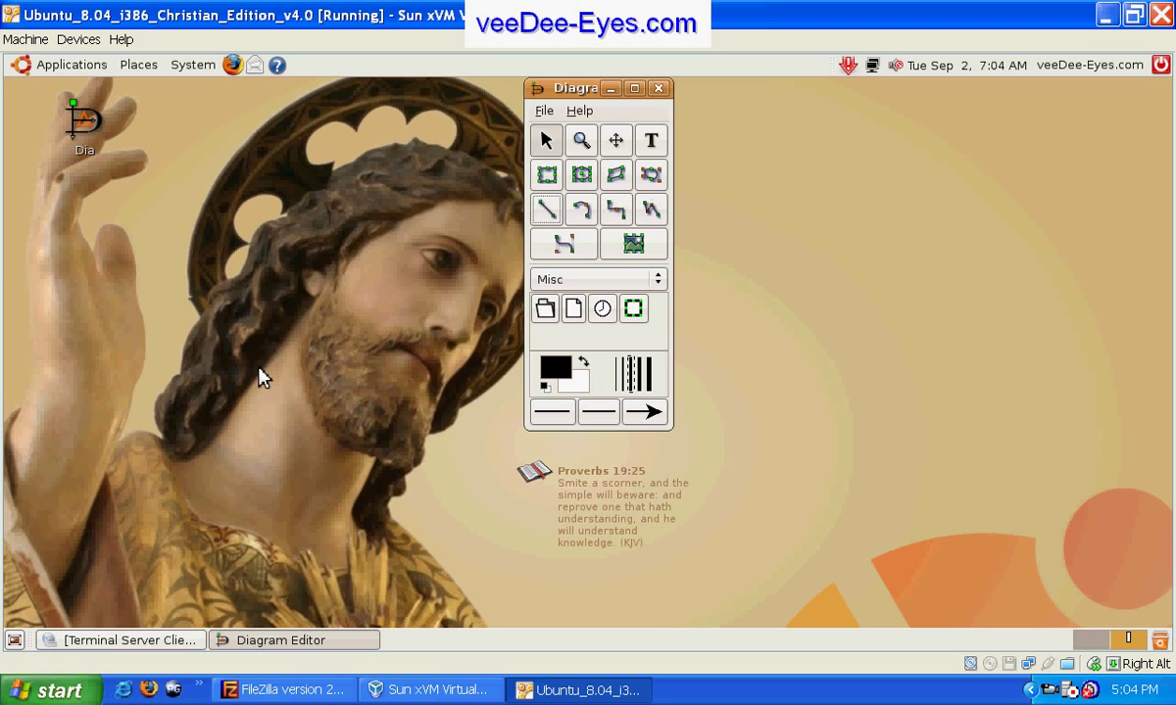
left_click(61, 69)
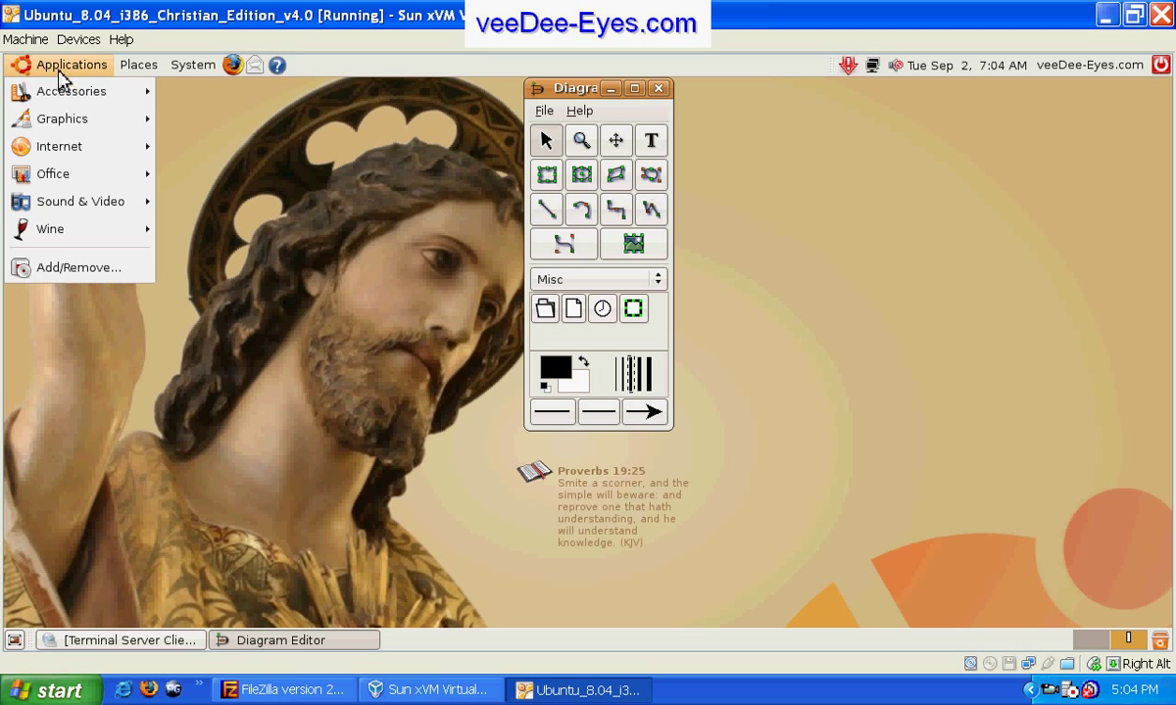
mouse_move(68, 146)
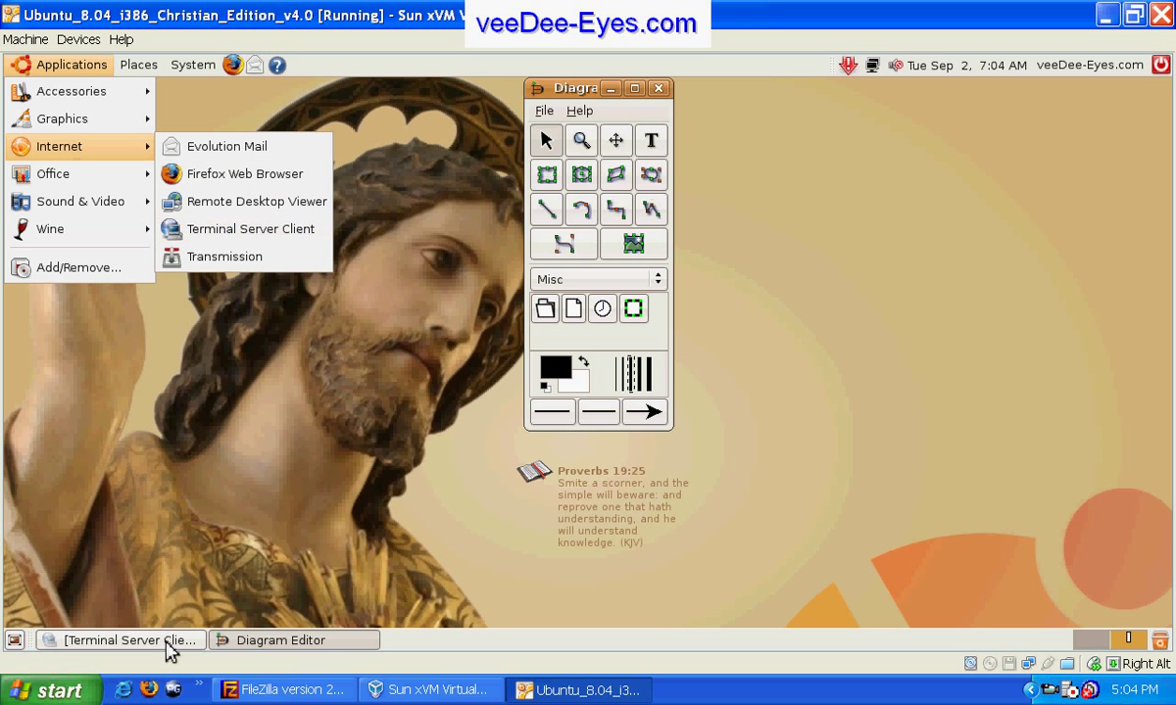
- Connect to 192.168.1.124:3392, unlock the remote Windows XP desktop with its password, and centre the window
left_click(169, 645)
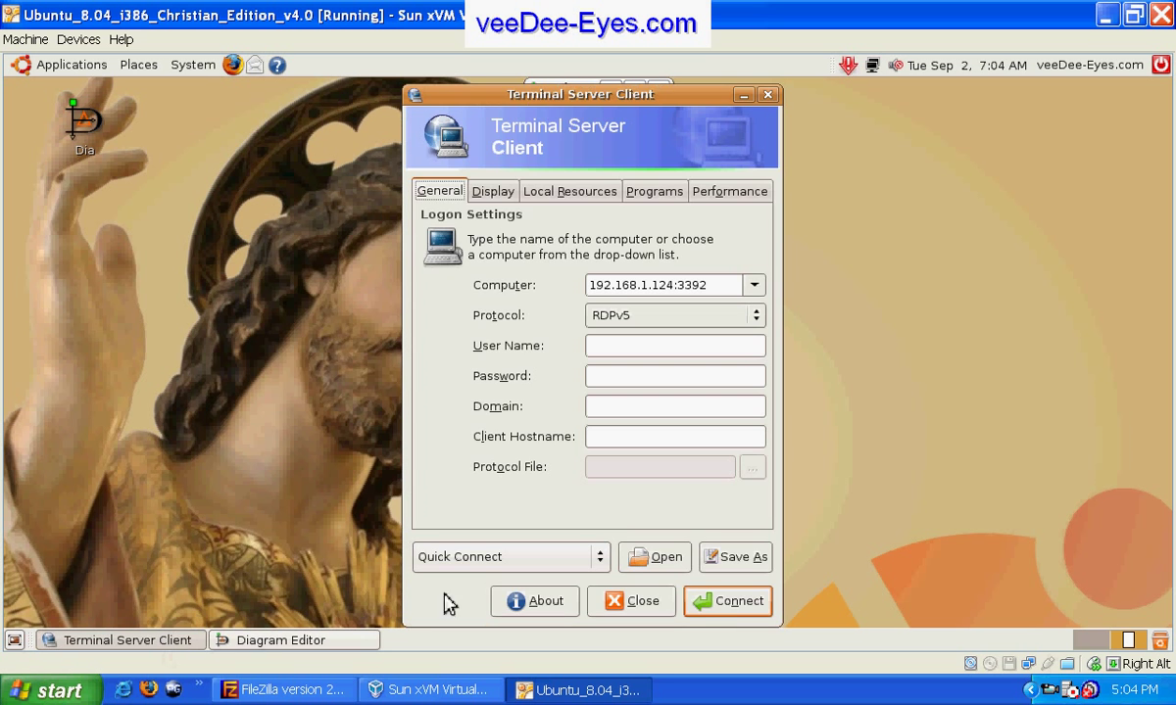
left_click(730, 607)
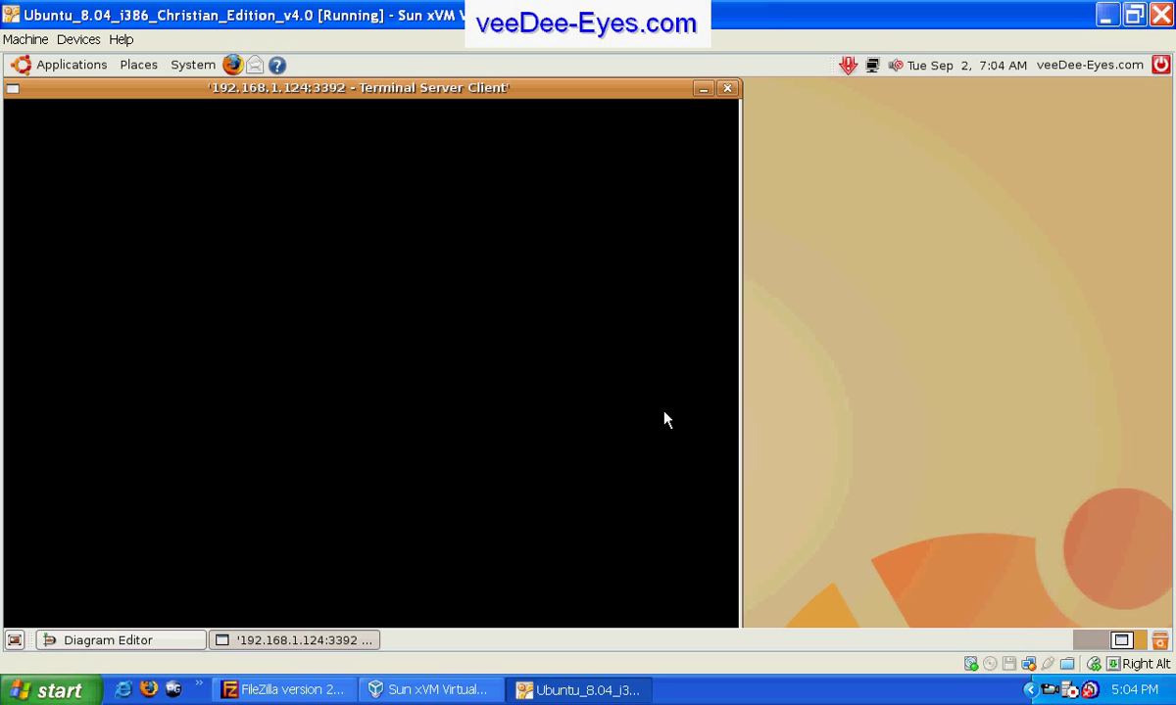
type("•")
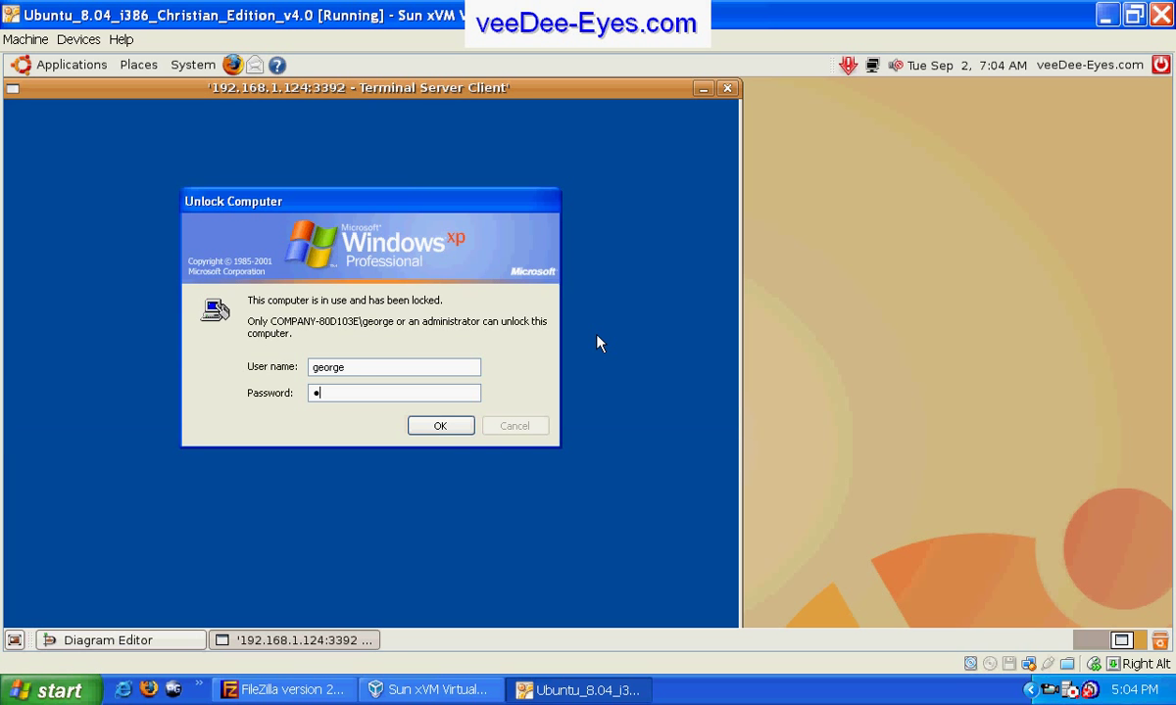
type("•••••••")
key("Return")
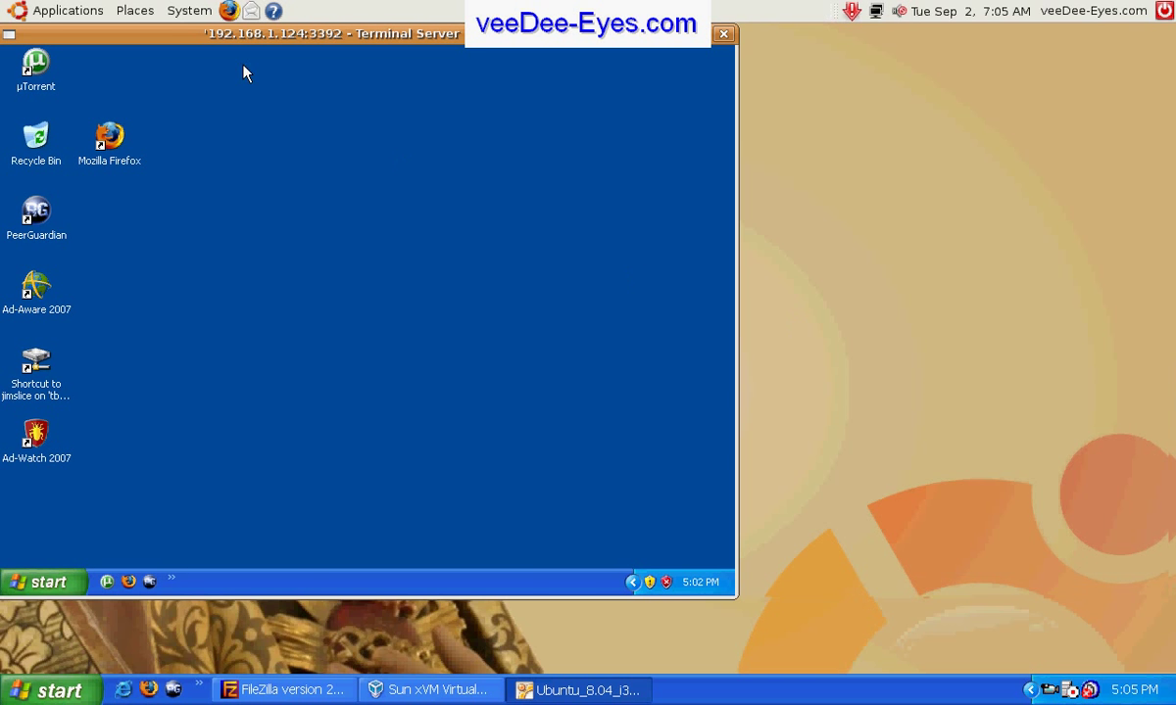
left_click_drag(192, 44, 549, 70)
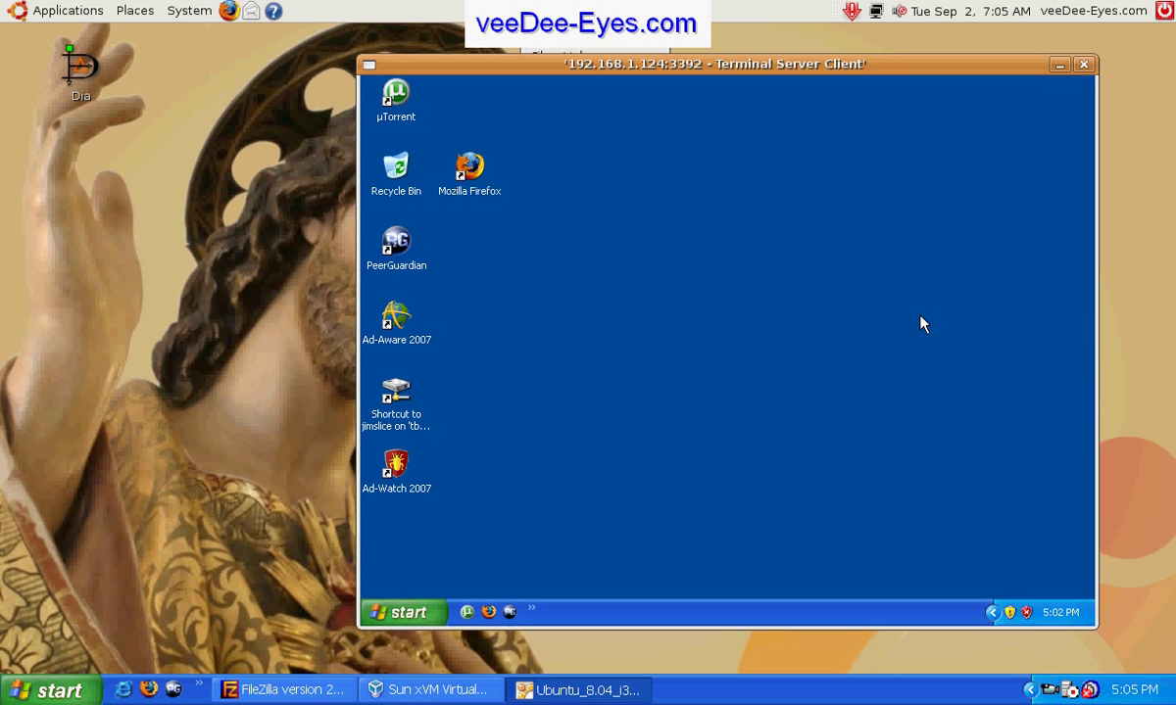
- End the remote XP session, cancel the reconnect error, leave fullscreen, and close Terminal Server Client
left_click(1083, 66)
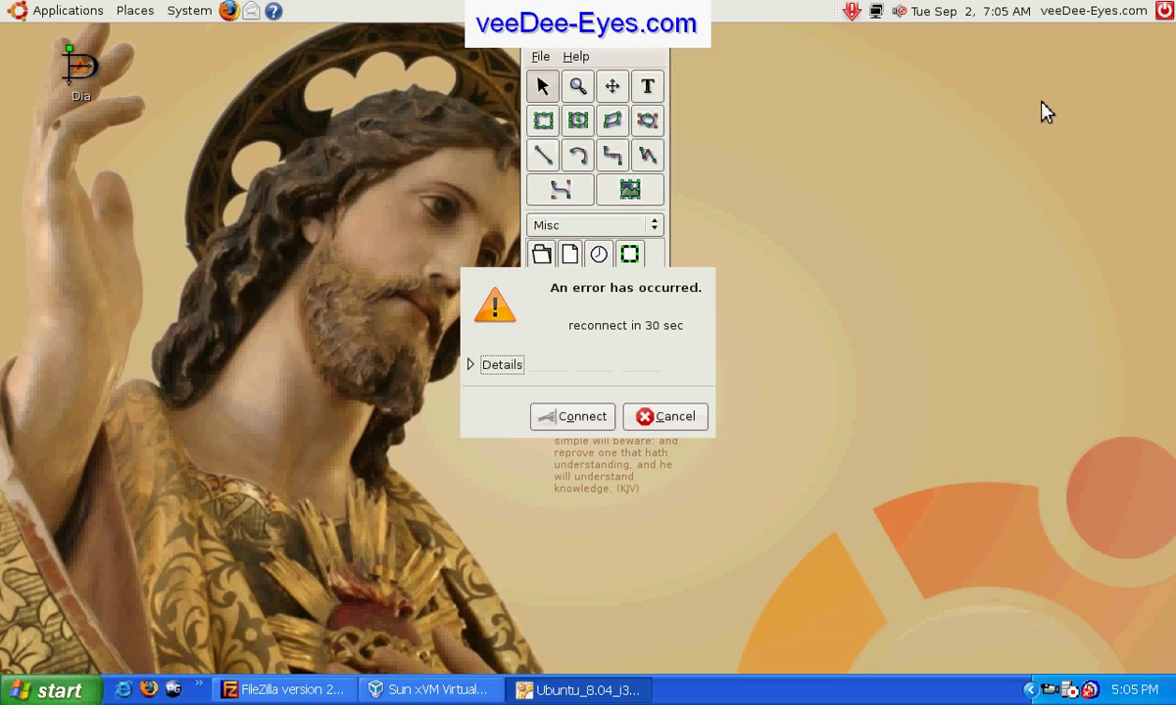
left_click(658, 424)
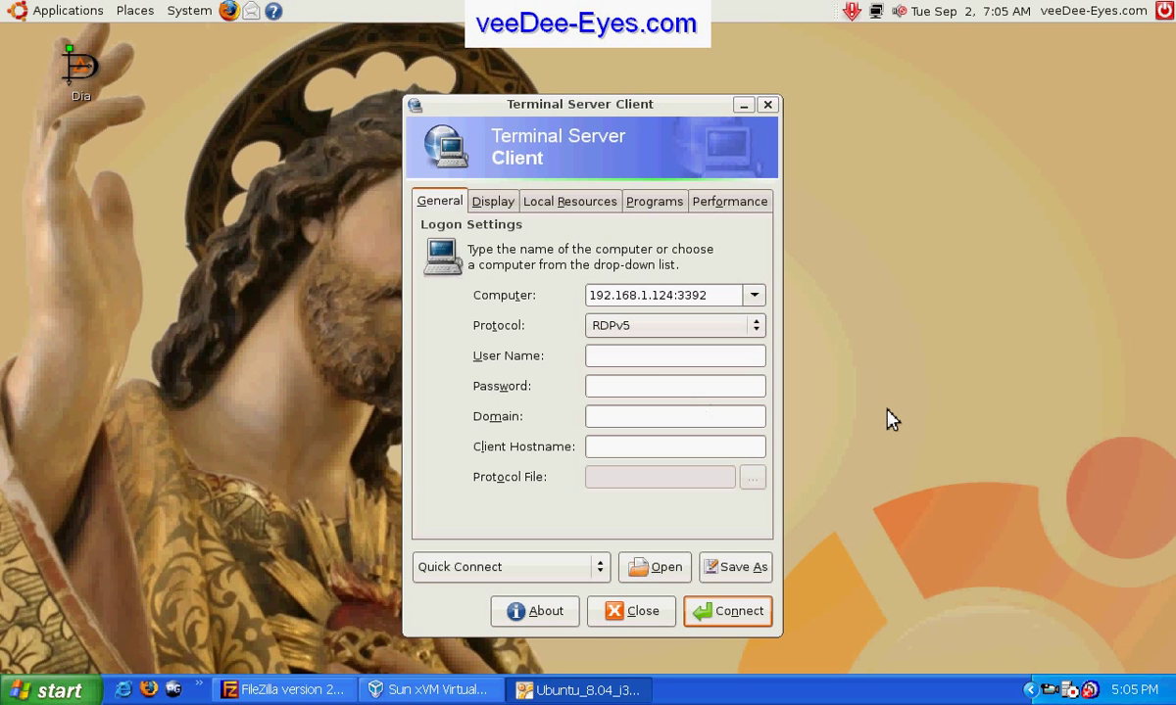
key("alt+f")
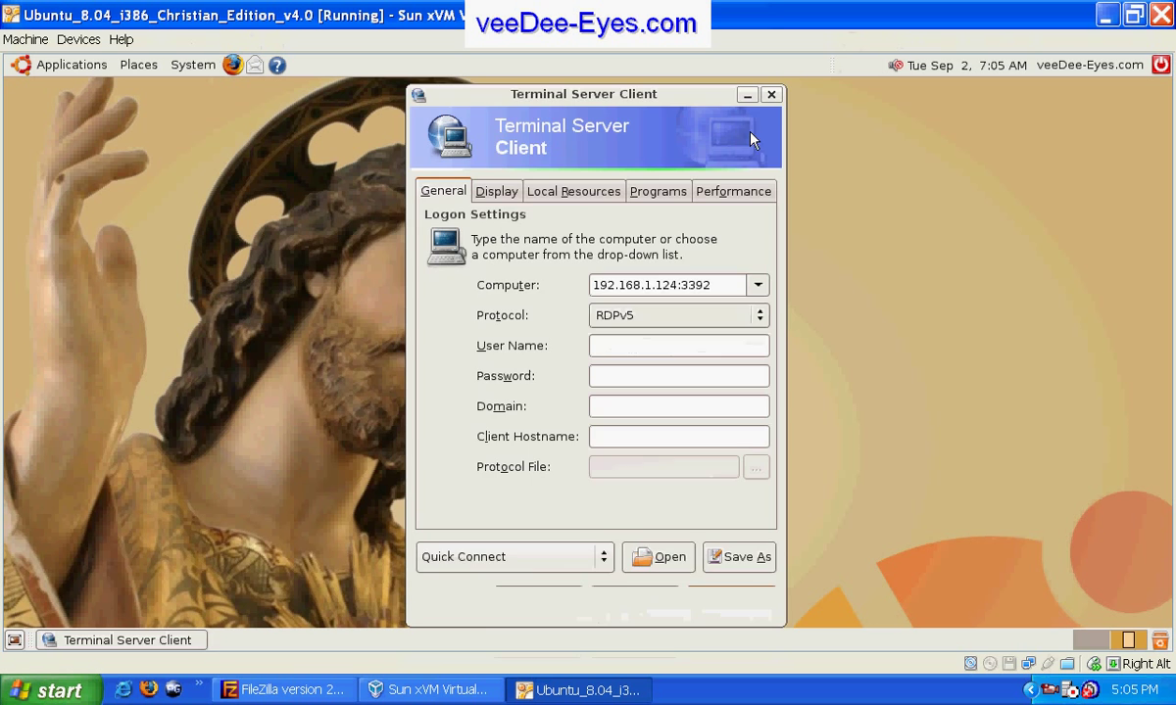
left_click(767, 100)
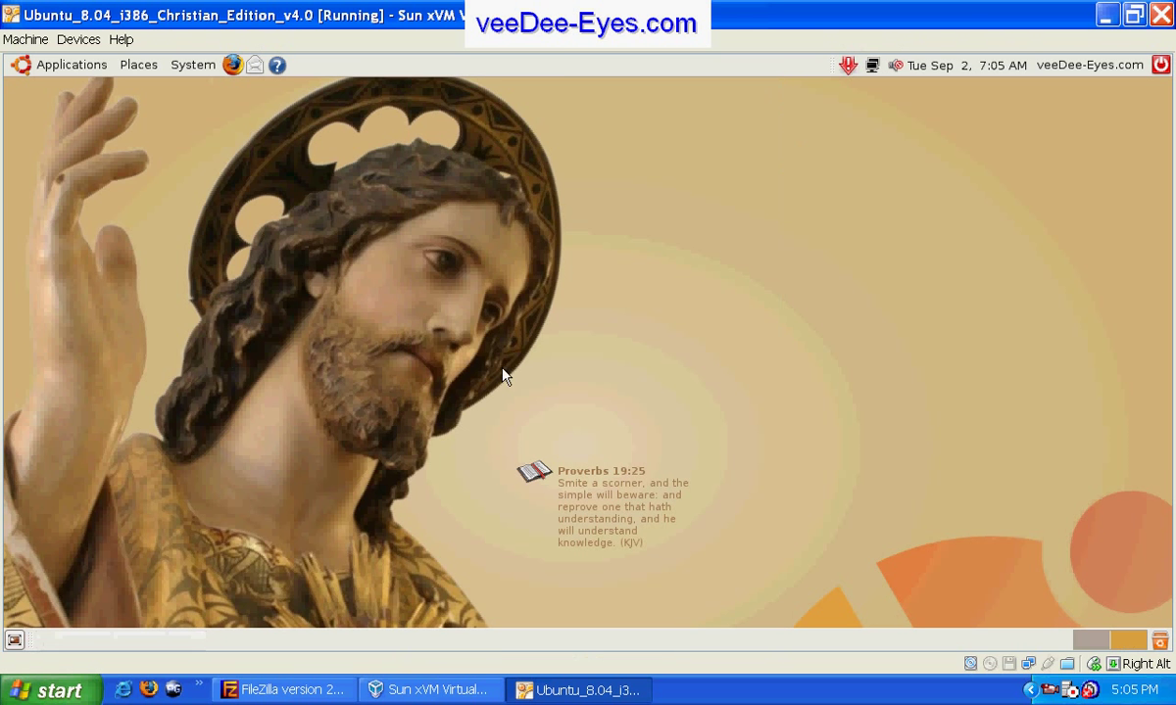
- Browse the Applications menu, dismiss it, and switch to the other workspace
left_click(59, 66)
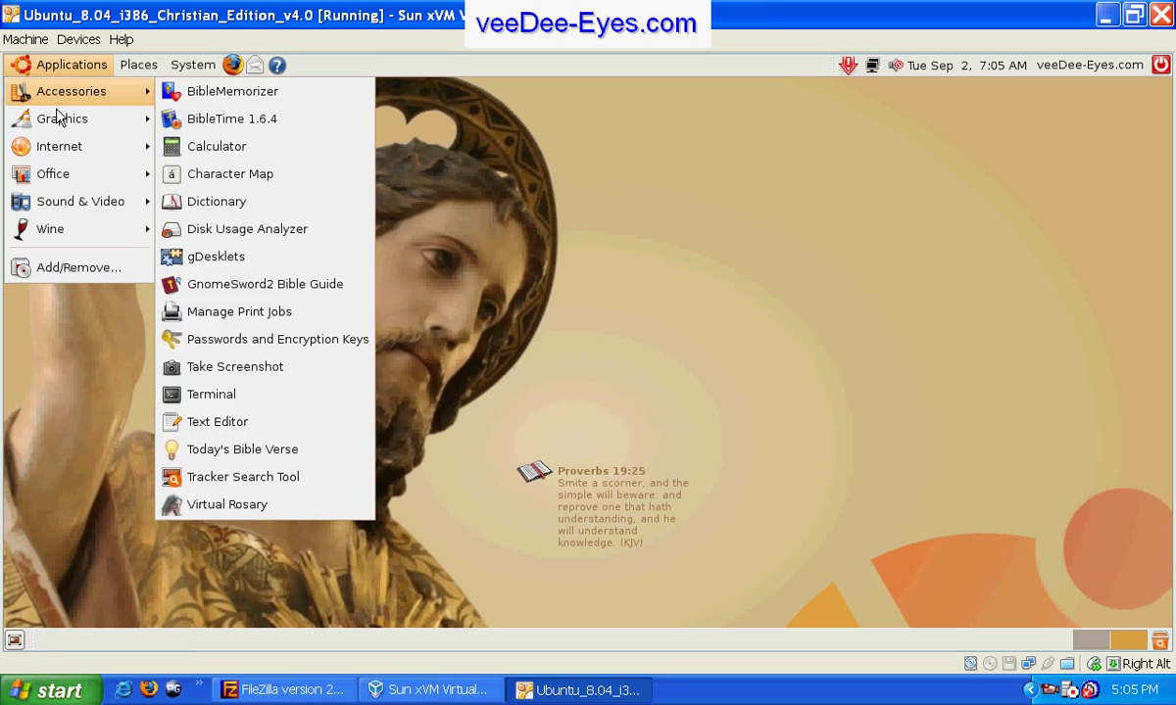
mouse_move(59, 145)
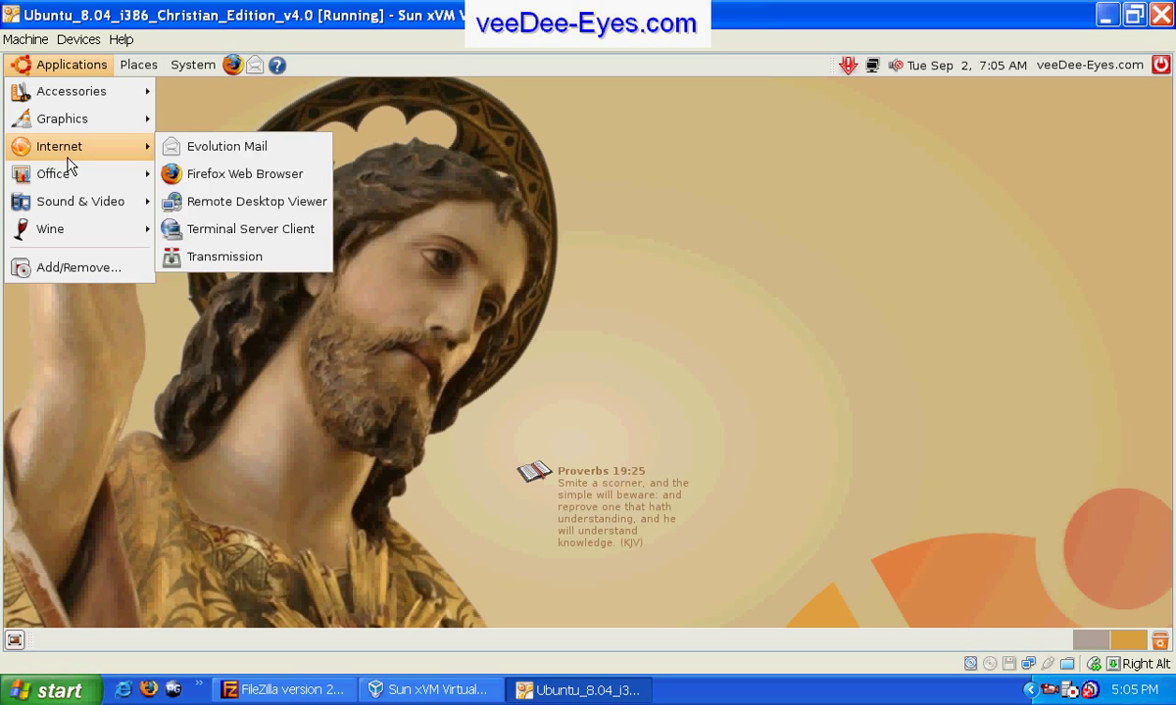
mouse_move(70, 177)
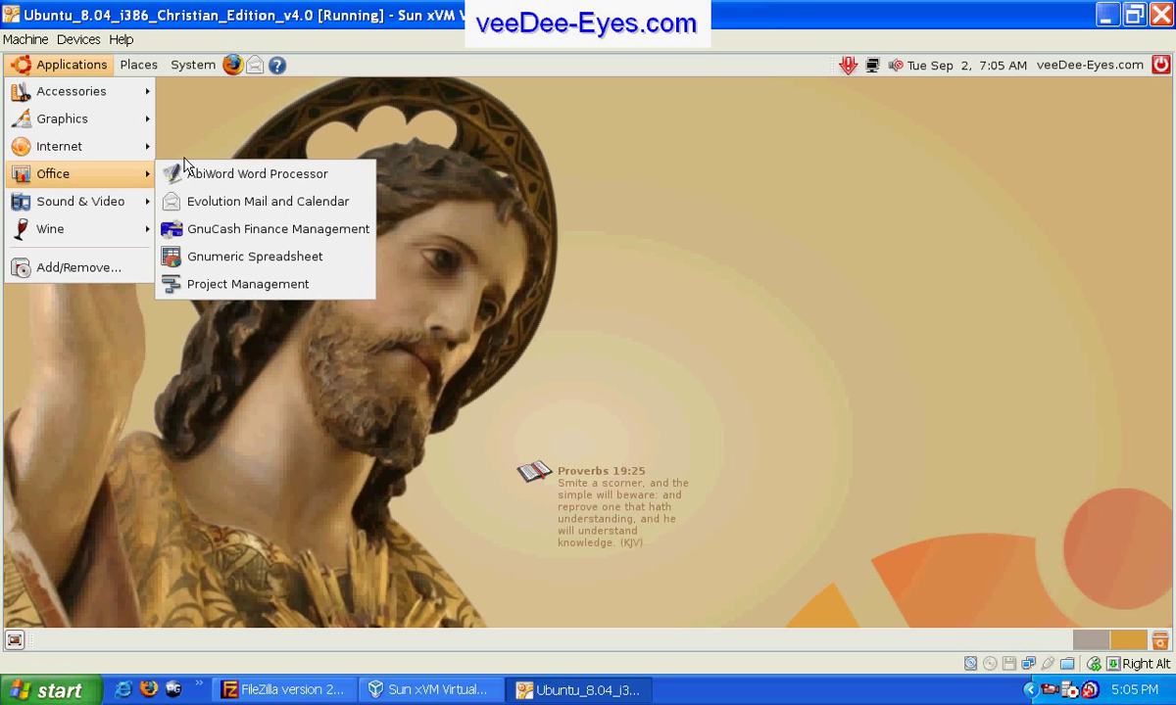
left_click(1077, 622)
left_click(1099, 644)
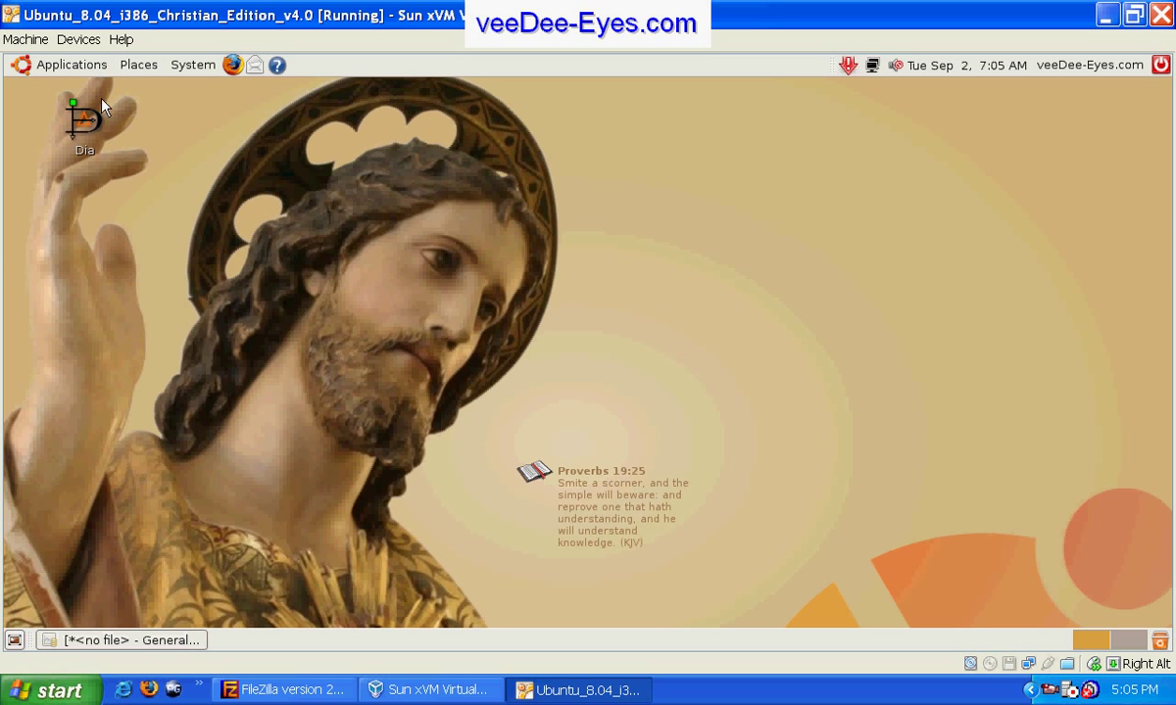
- Browse Applications > Office, then restore the GnuCash General Ledger window and shift it slightly left
left_click(71, 65)
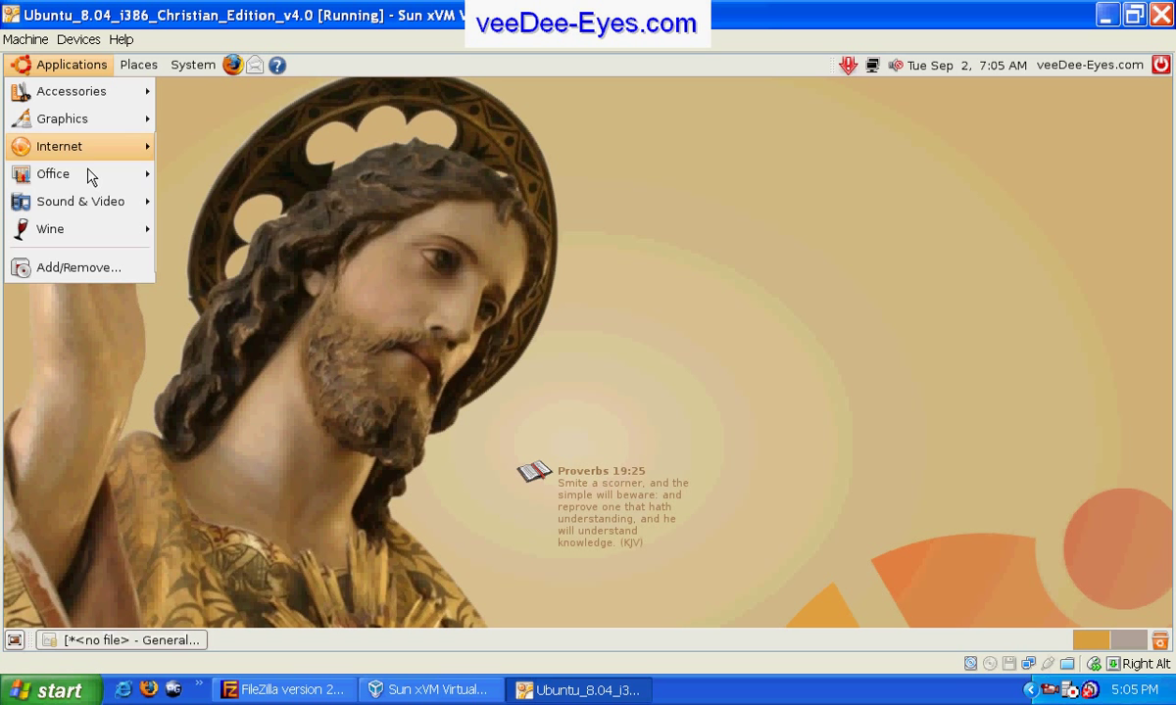
mouse_move(88, 174)
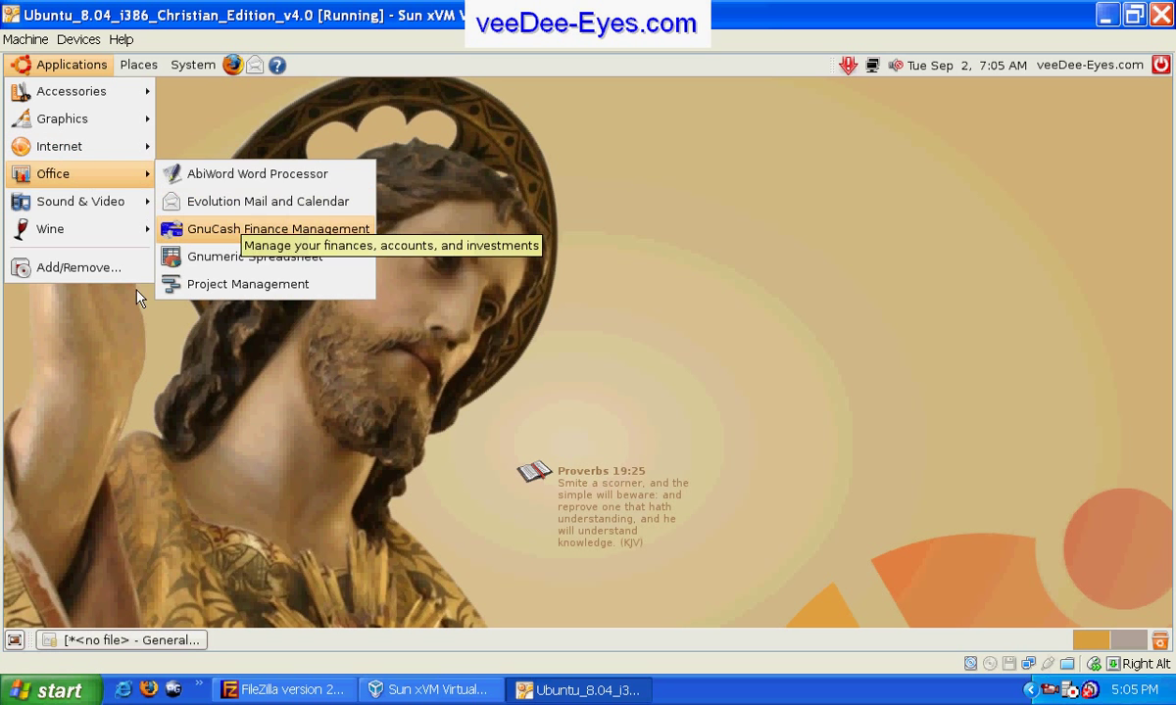
left_click(117, 522)
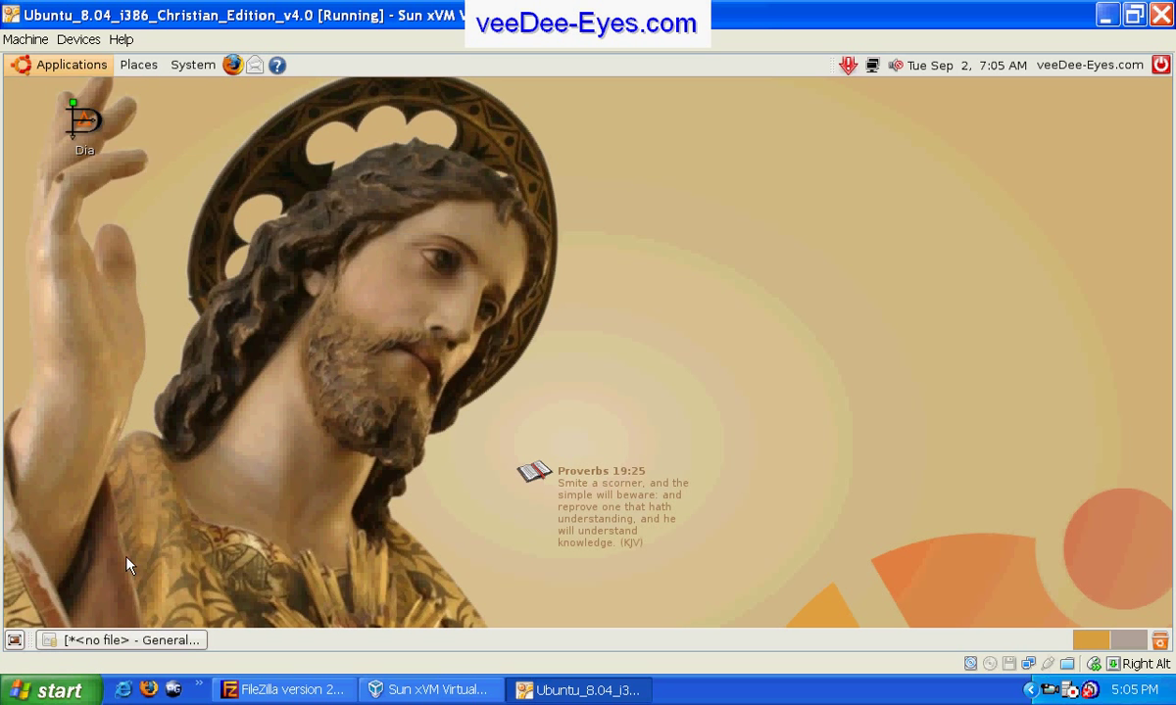
left_click(156, 637)
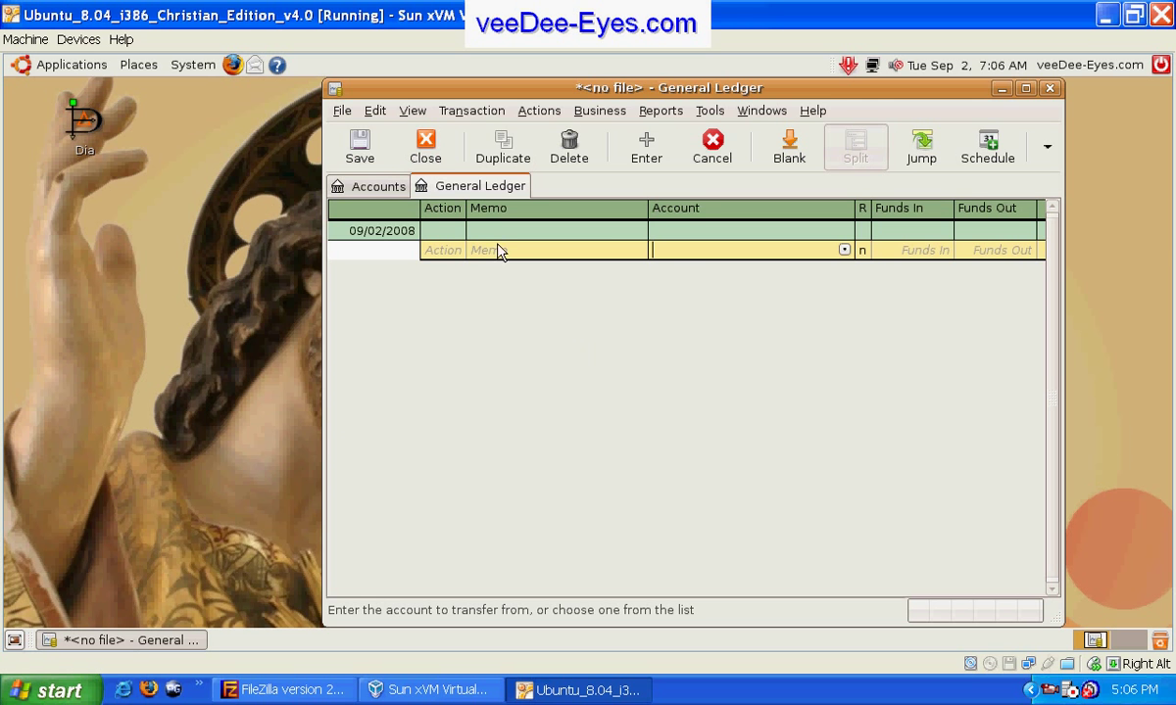
left_click_drag(641, 325, 591, 325)
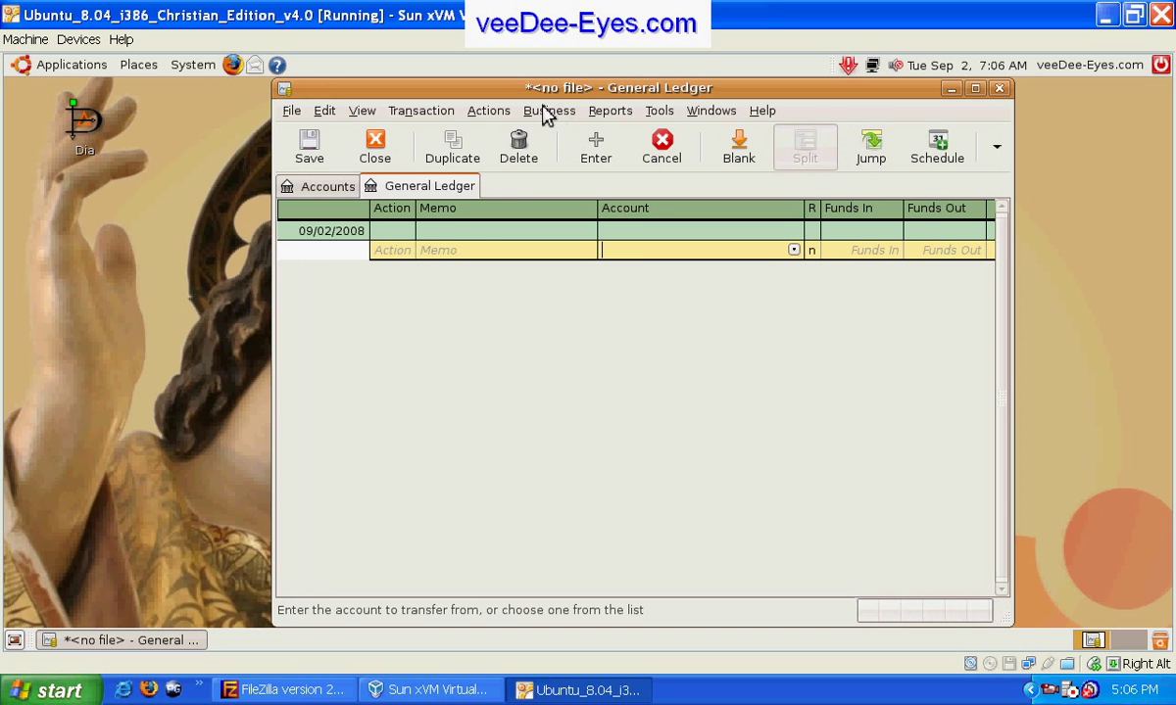
- Start a new GnuCash file, continuing without saving the current one
left_click(288, 111)
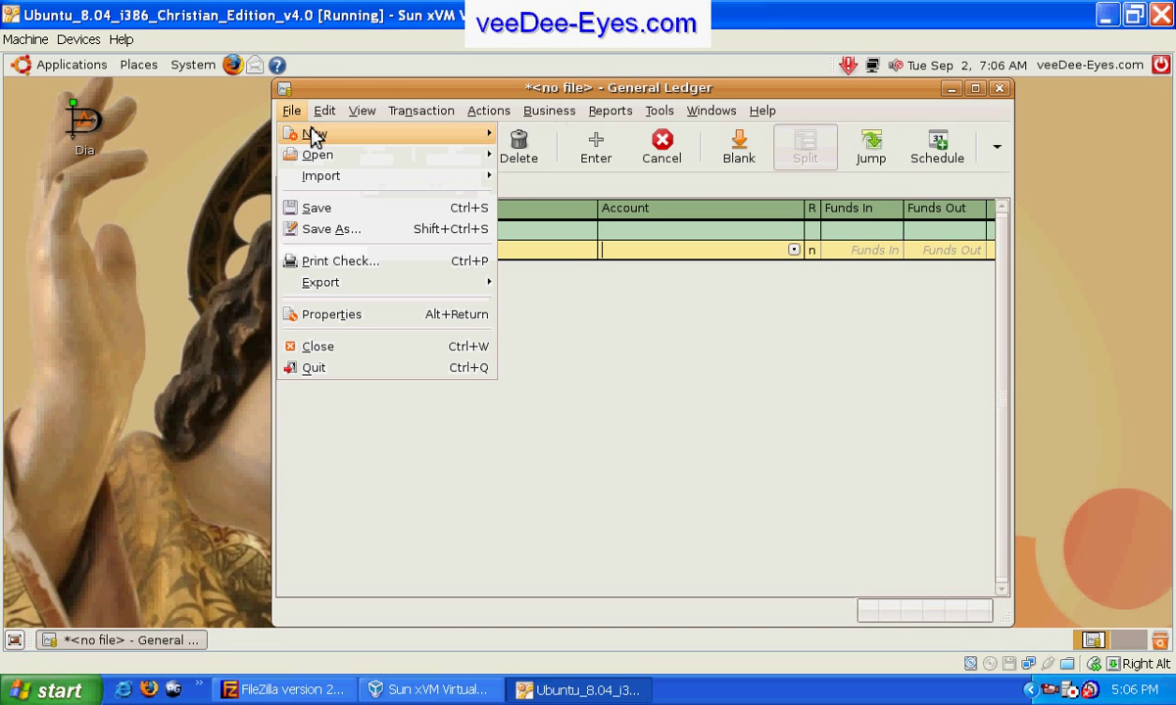
mouse_move(486, 135)
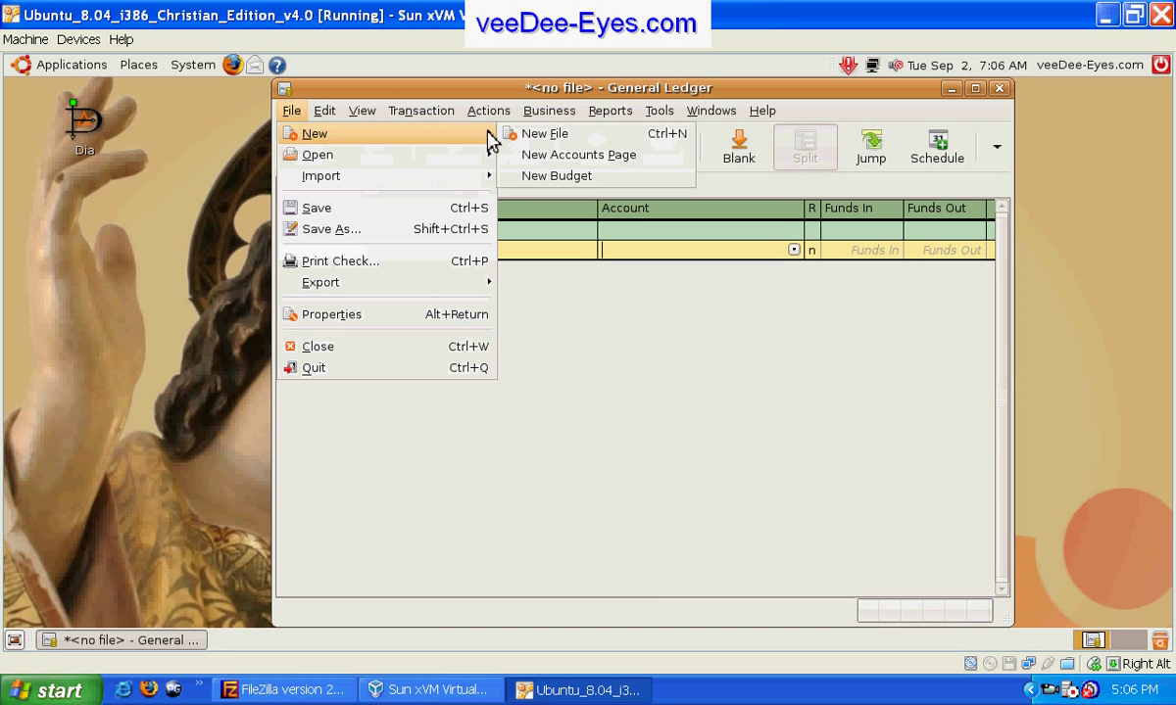
left_click(561, 143)
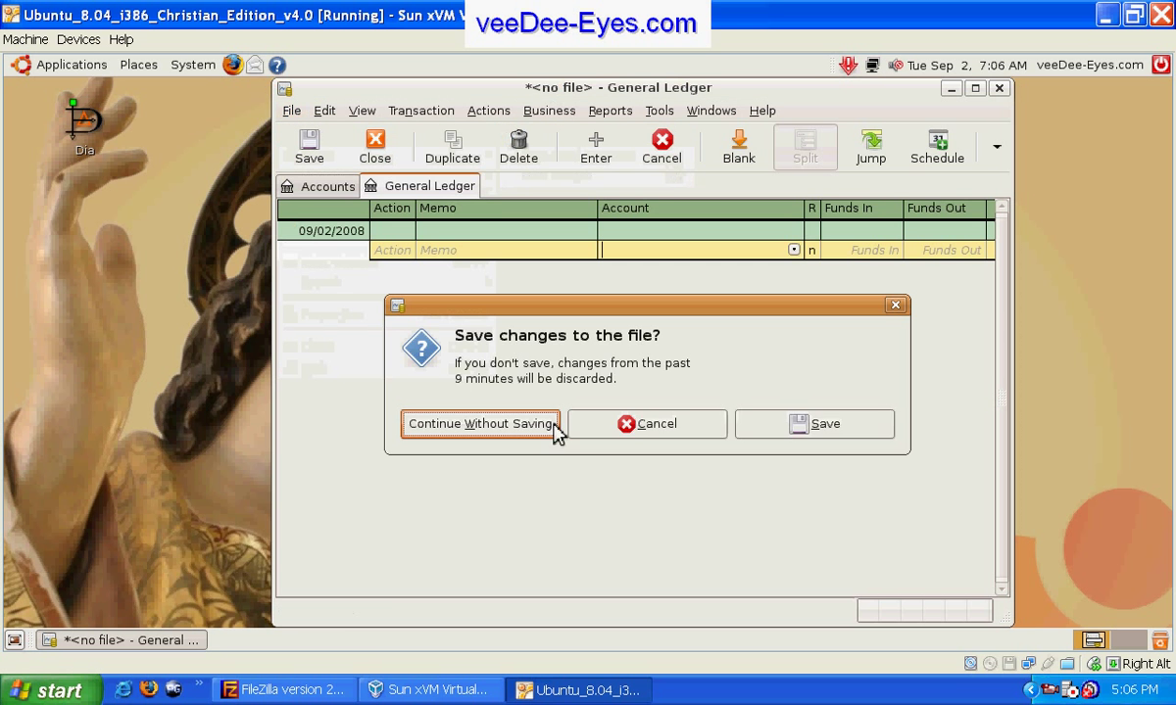
left_click(539, 429)
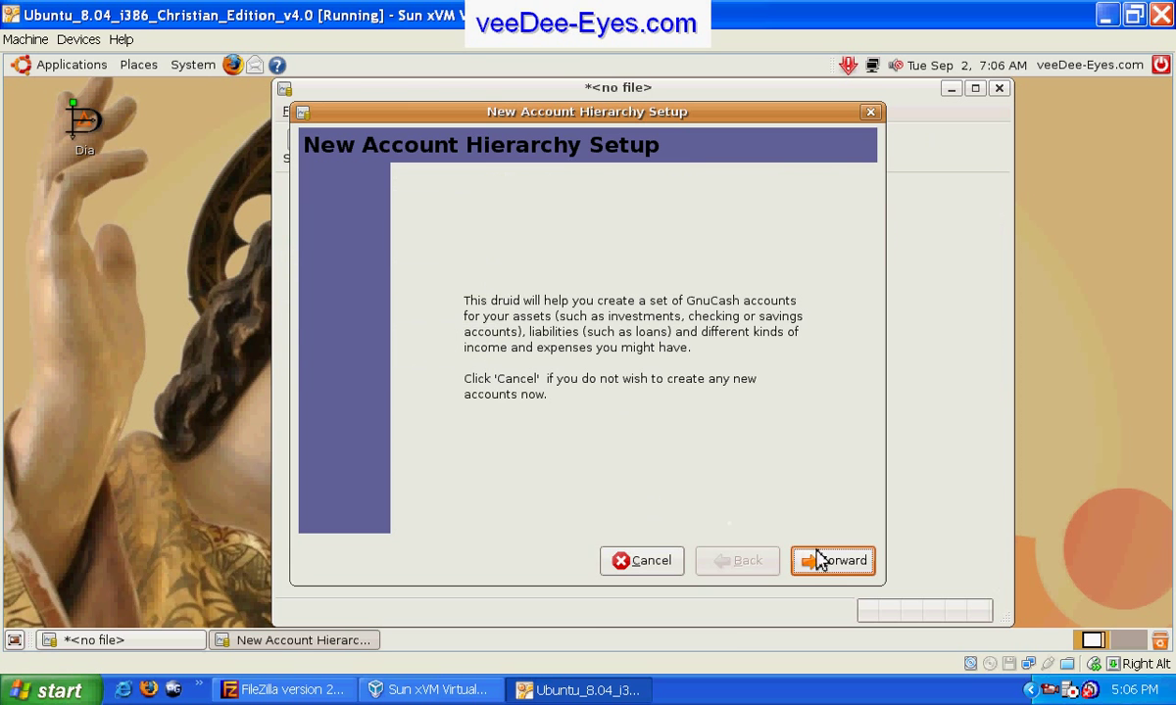
- Create the Common Accounts hierarchy in US Dollars, skipping opening balances, and apply it
left_click(831, 561)
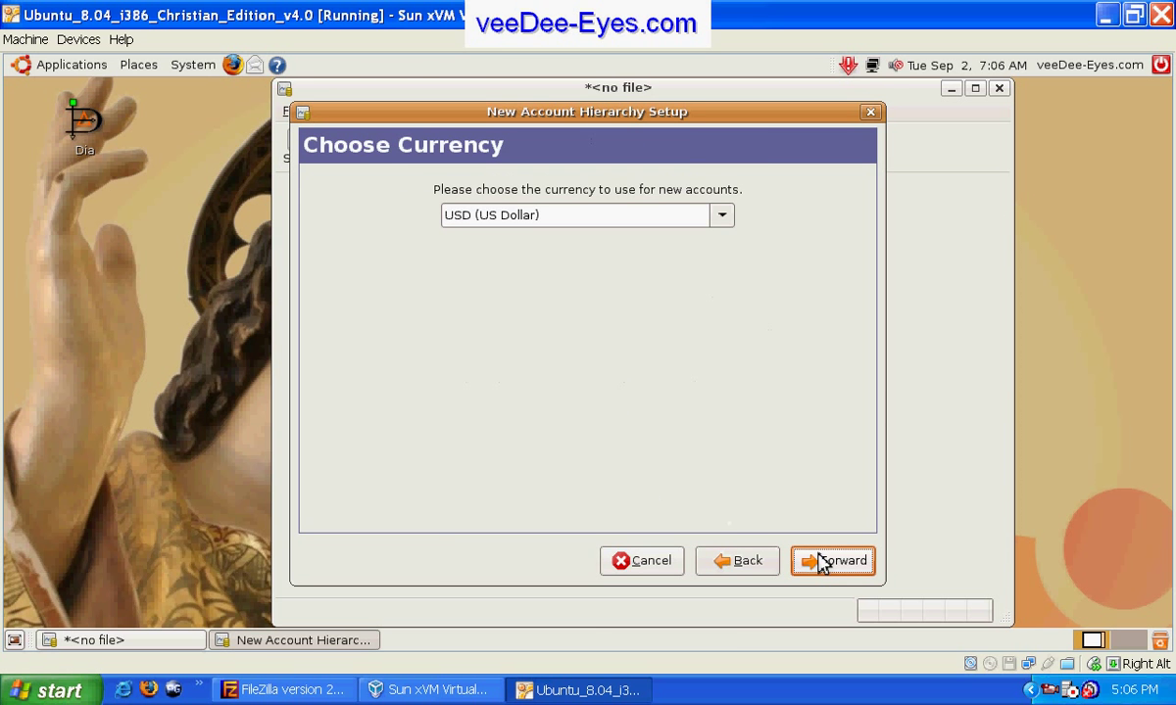
left_click(722, 216)
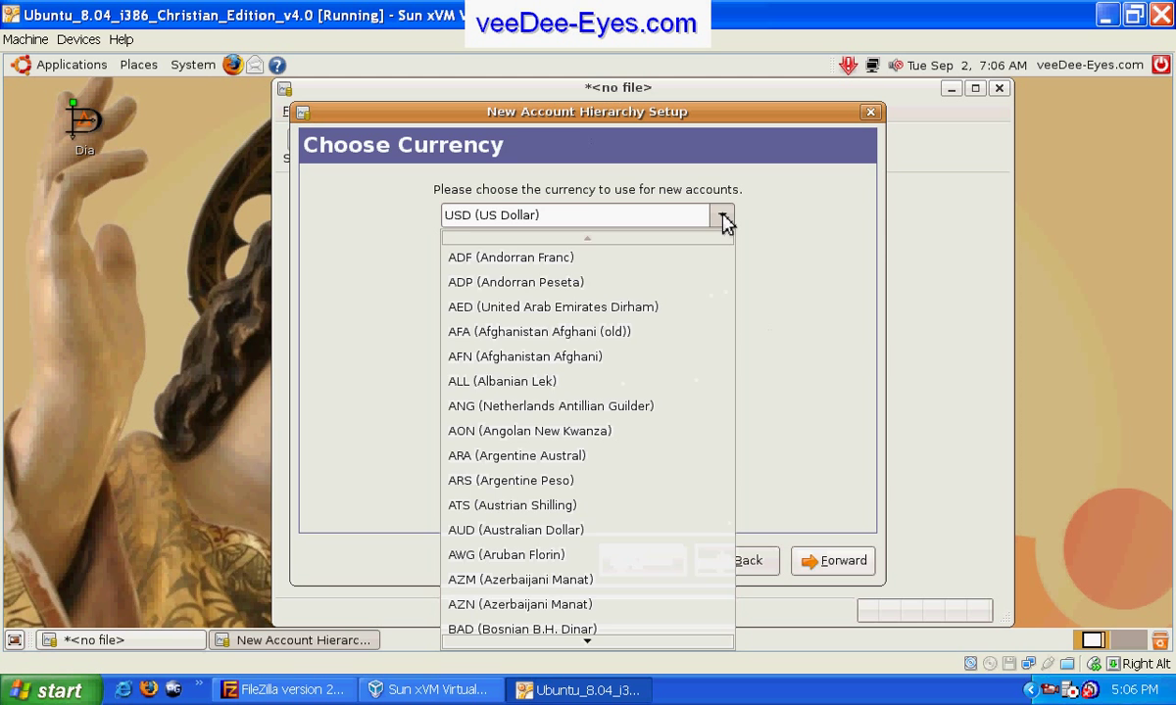
left_click(789, 284)
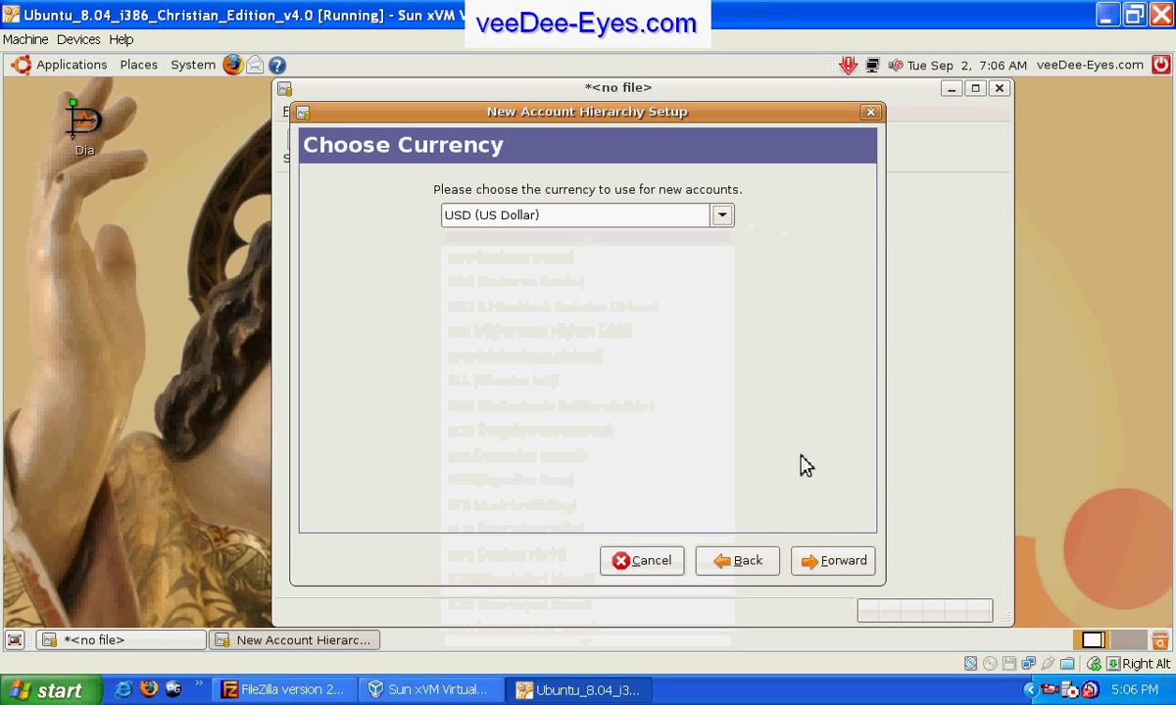
left_click(831, 564)
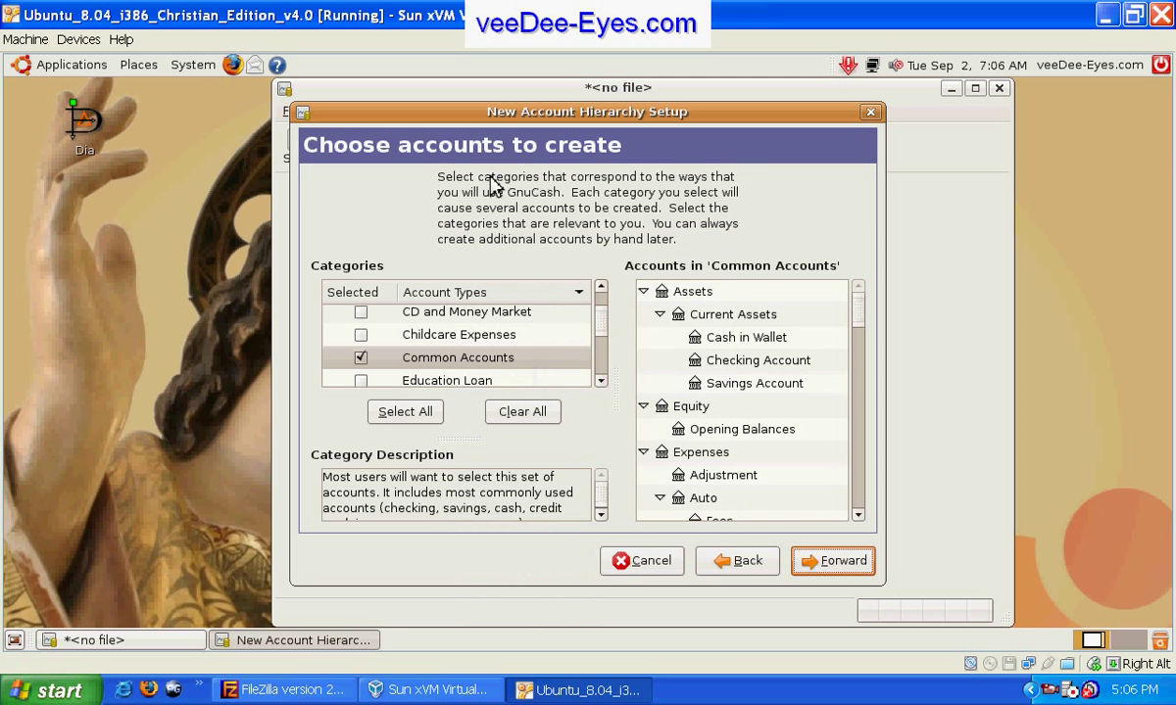
left_click(829, 568)
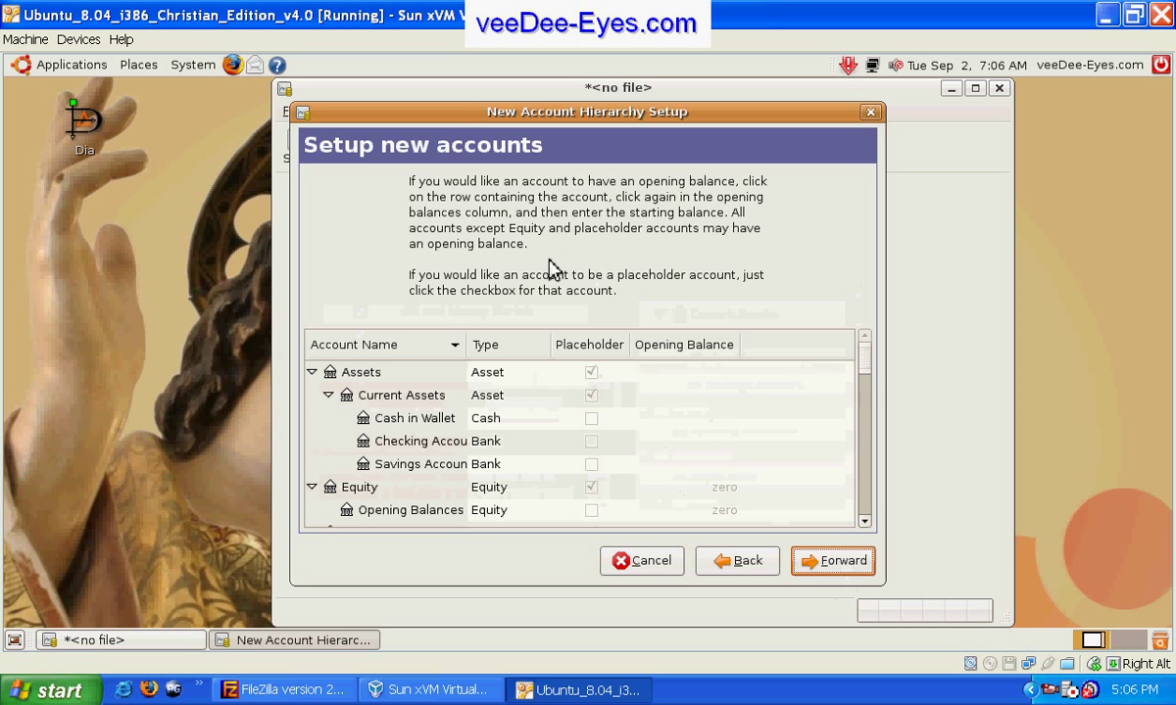
left_click(808, 566)
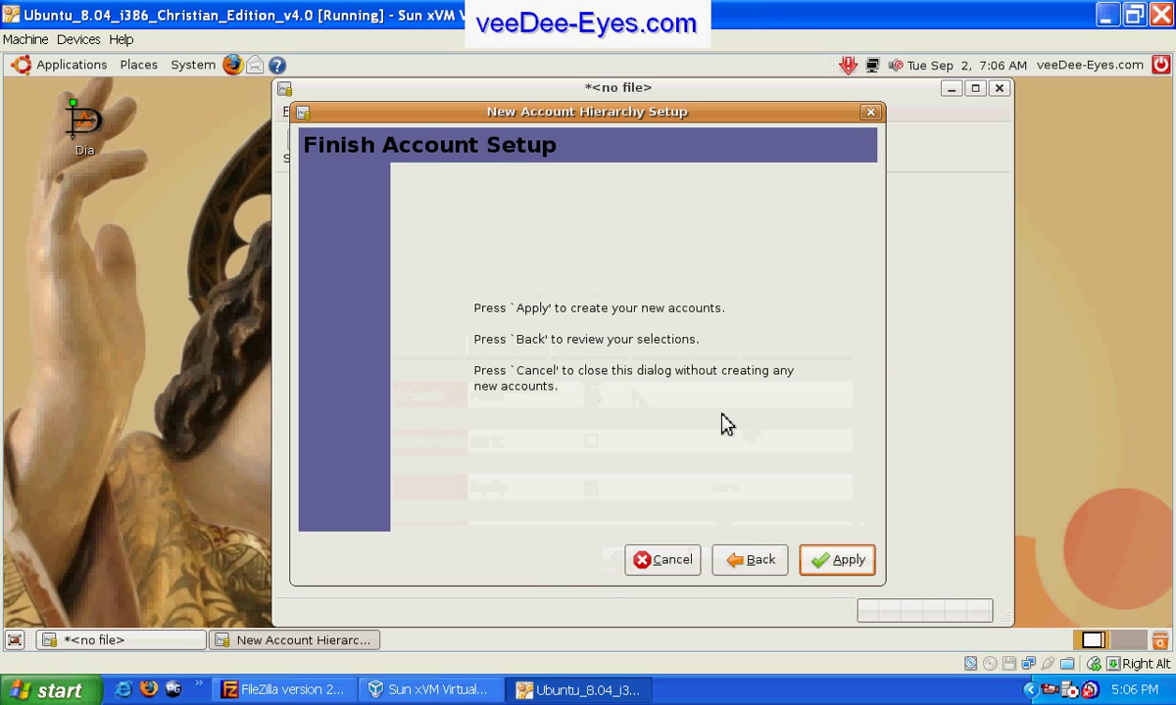
left_click(844, 560)
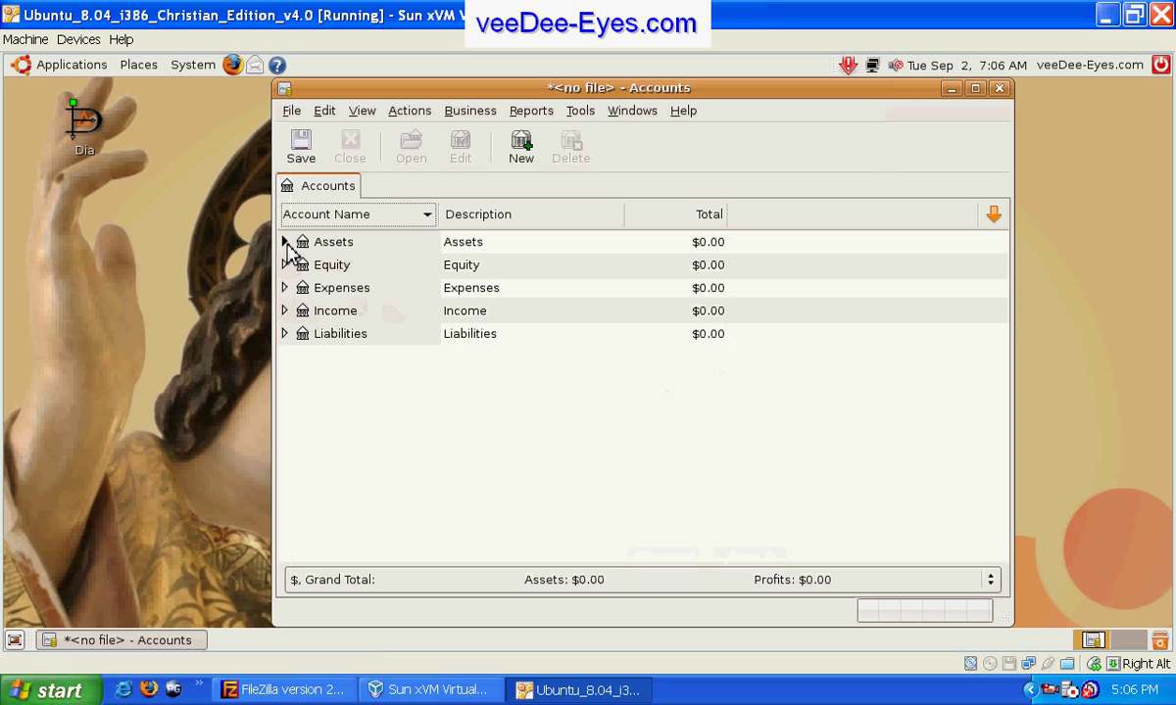
- Expand Assets, Current Assets, Equity and Expenses, and widen the Account Name column to show full names
left_click(285, 243)
left_click(300, 267)
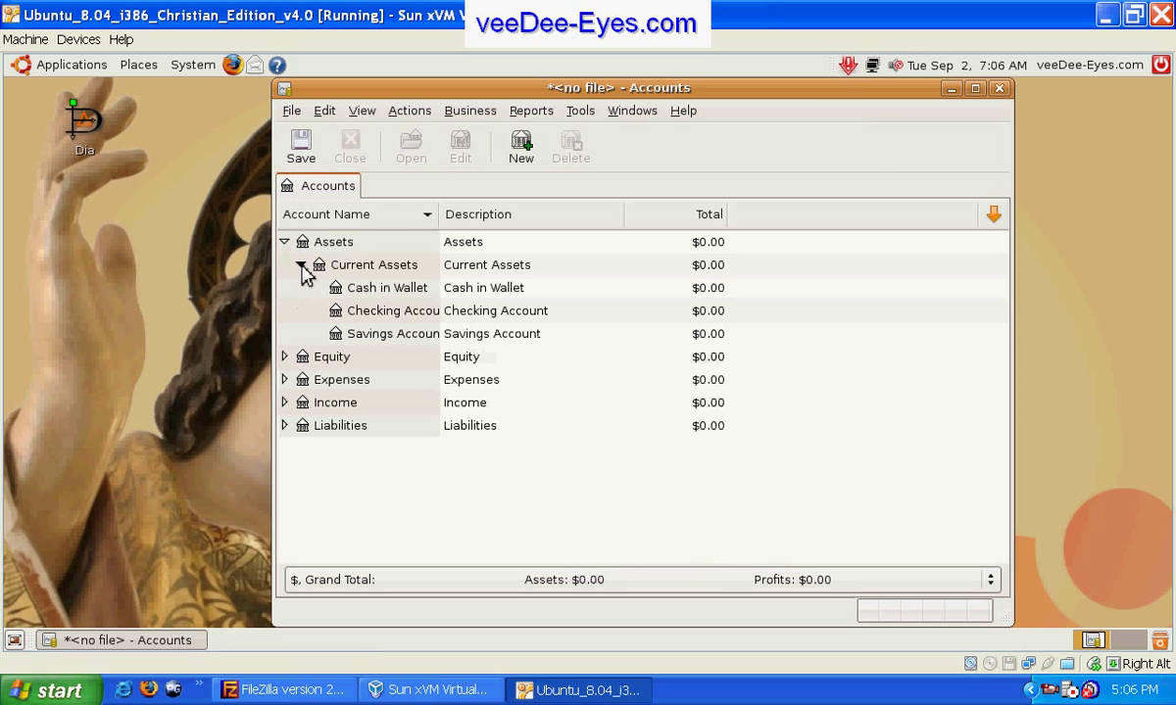
left_click(418, 286)
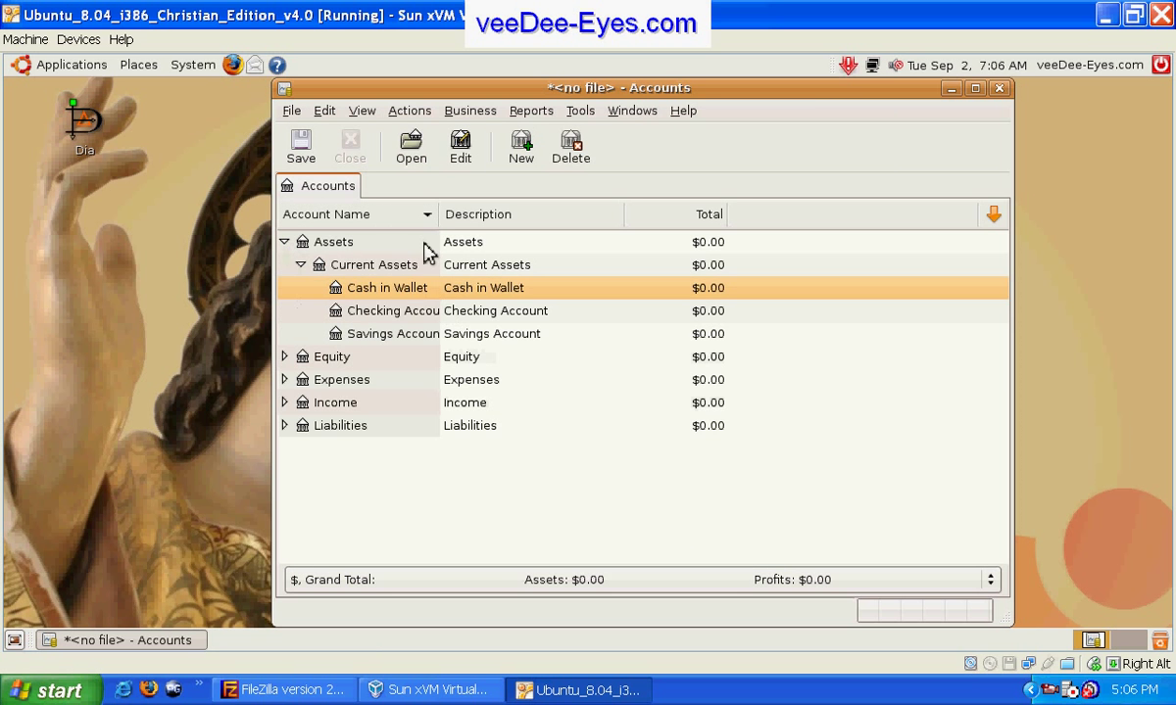
left_click_drag(439, 214, 538, 245)
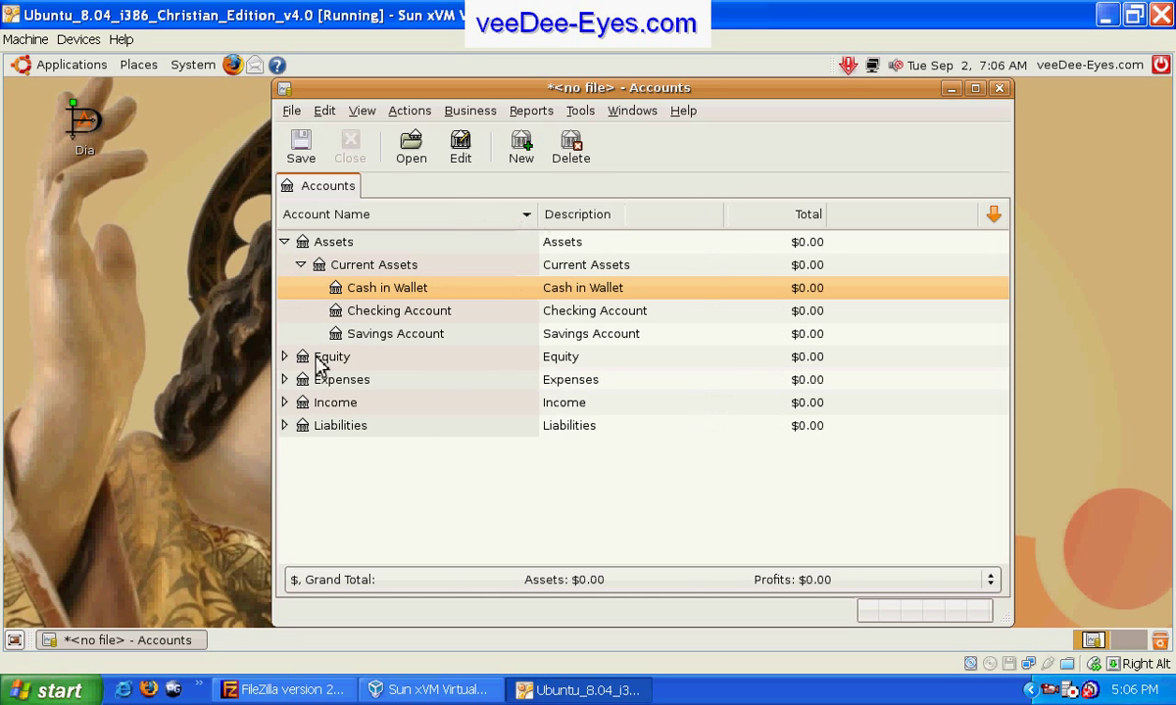
left_click(284, 357)
left_click(318, 384)
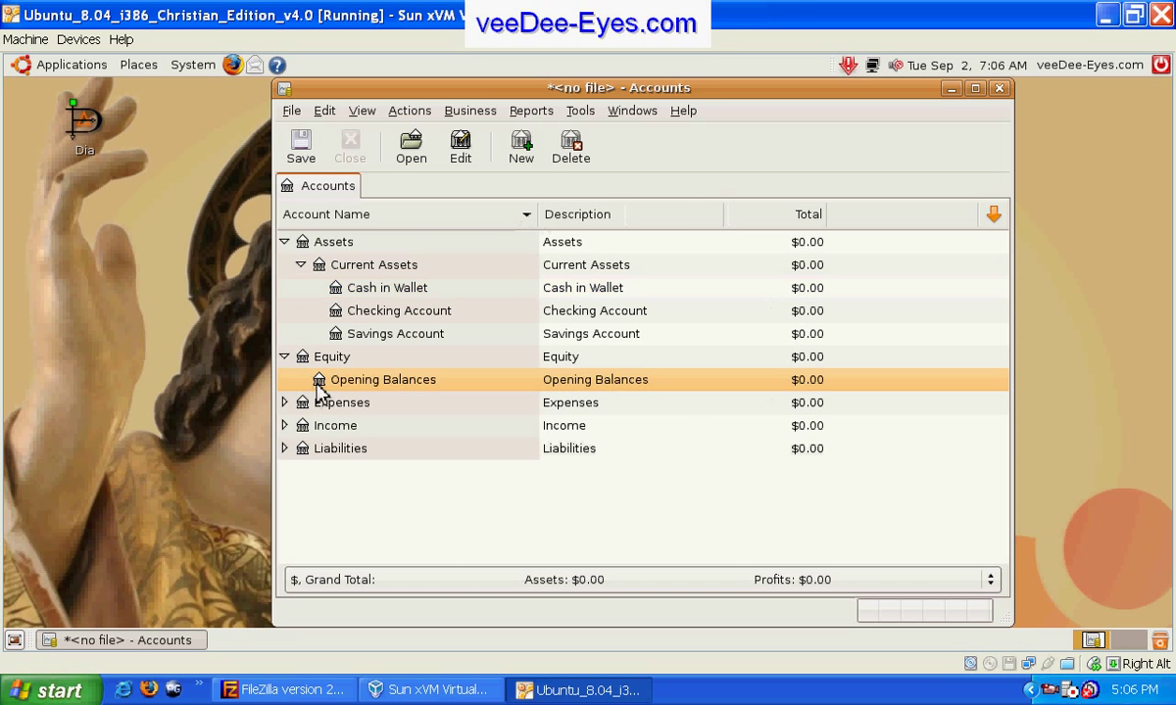
left_click(285, 402)
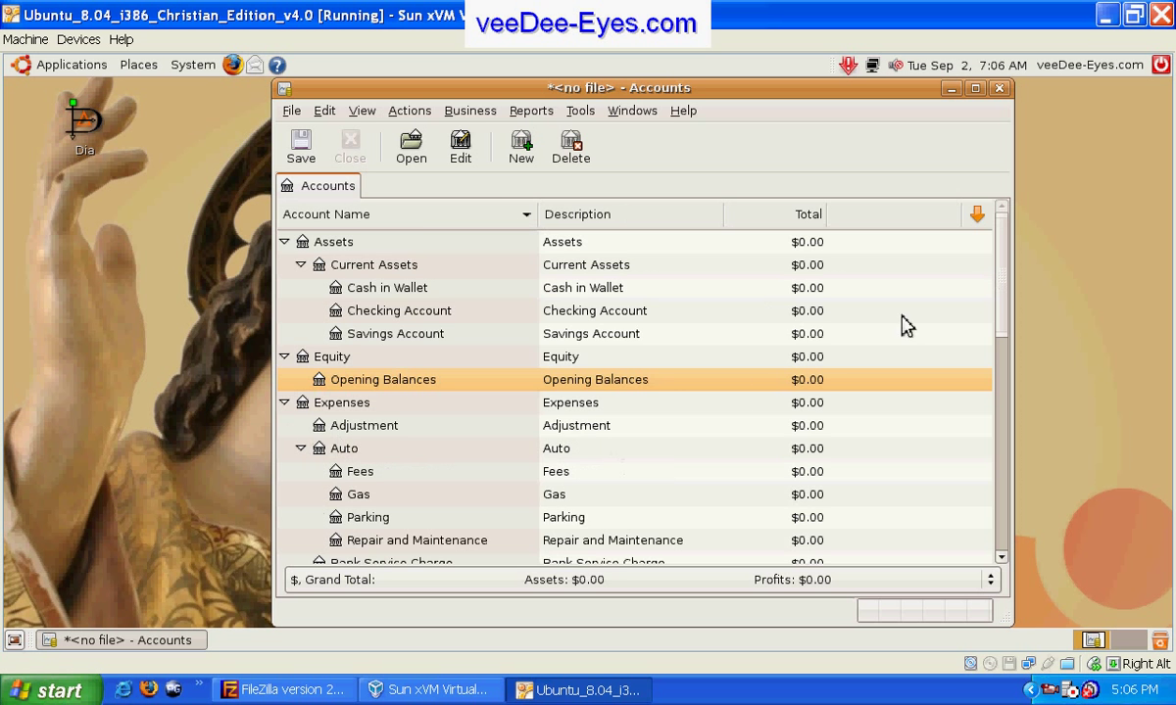
left_click_drag(1006, 302, 990, 408)
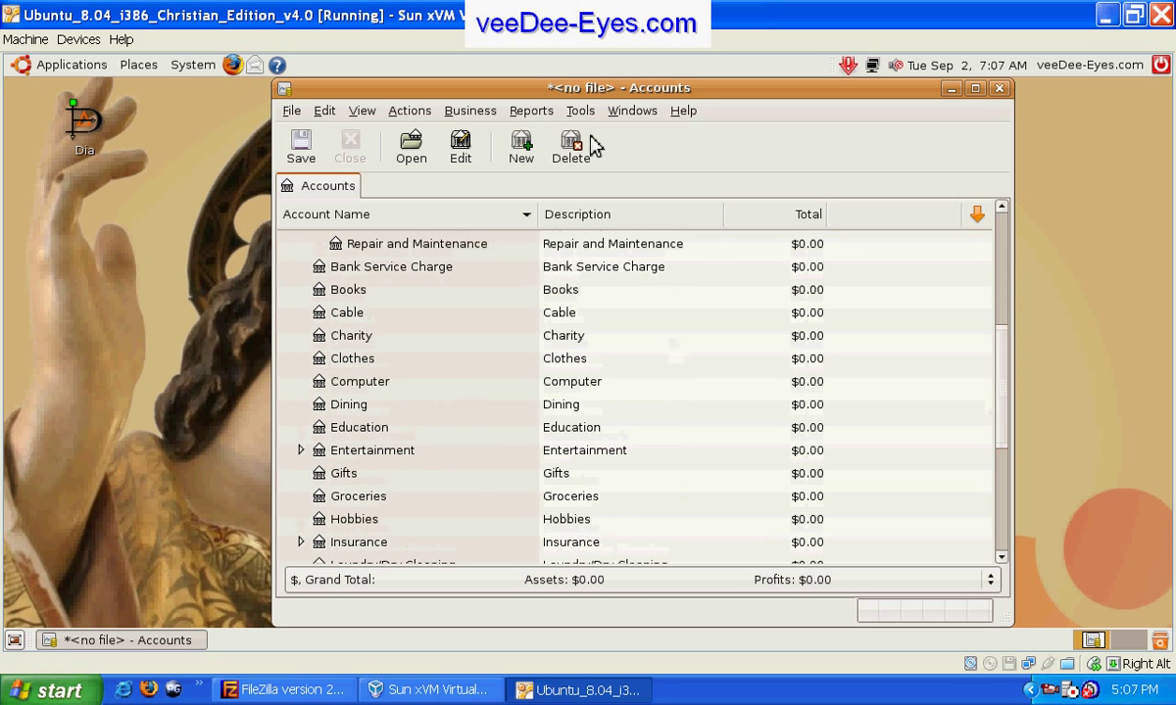
- Open the General Ledger register from Tools
left_click(452, 116)
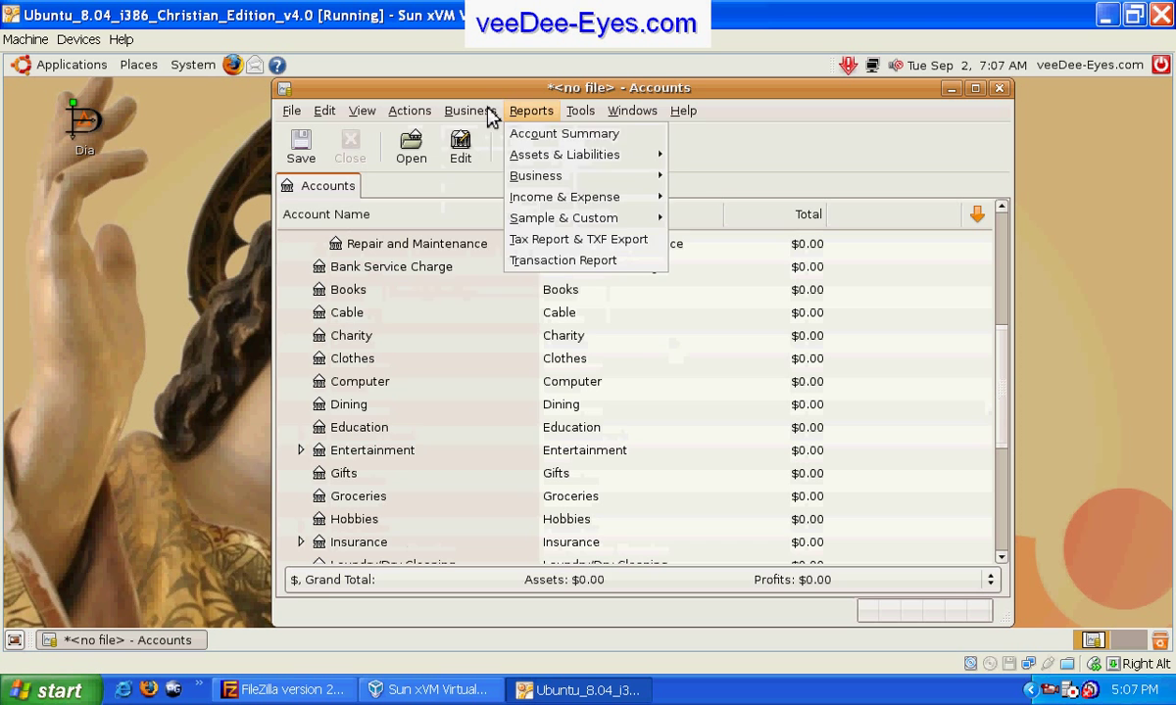
mouse_move(578, 112)
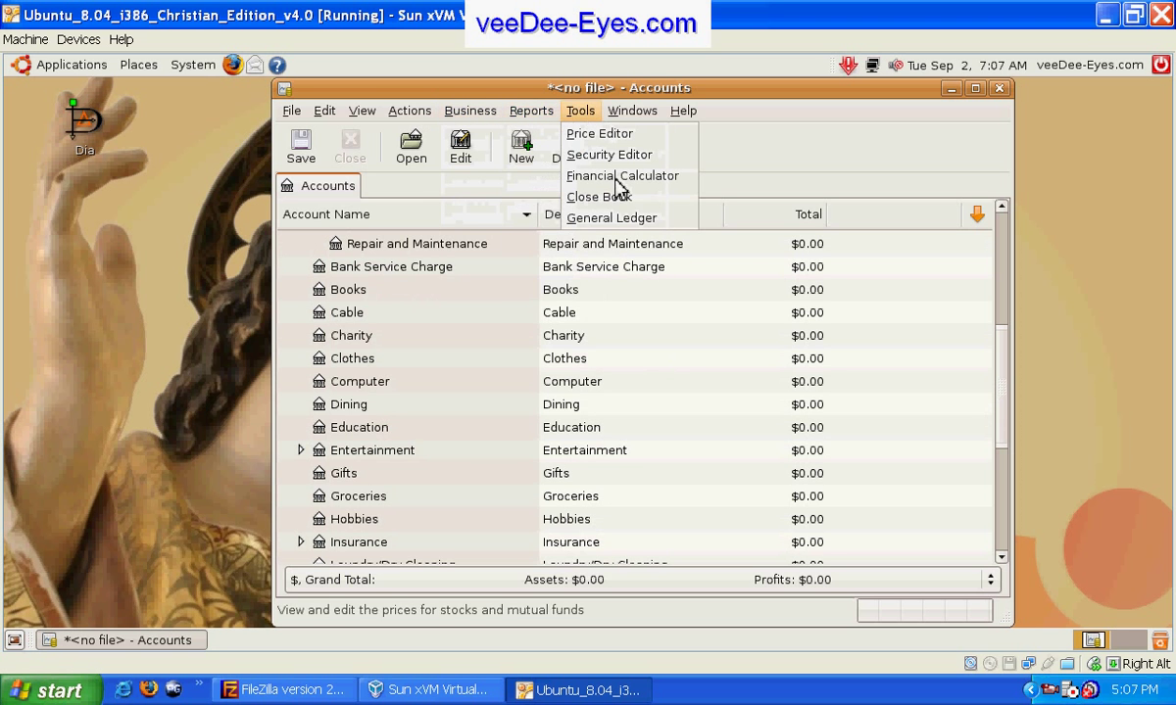
left_click(670, 219)
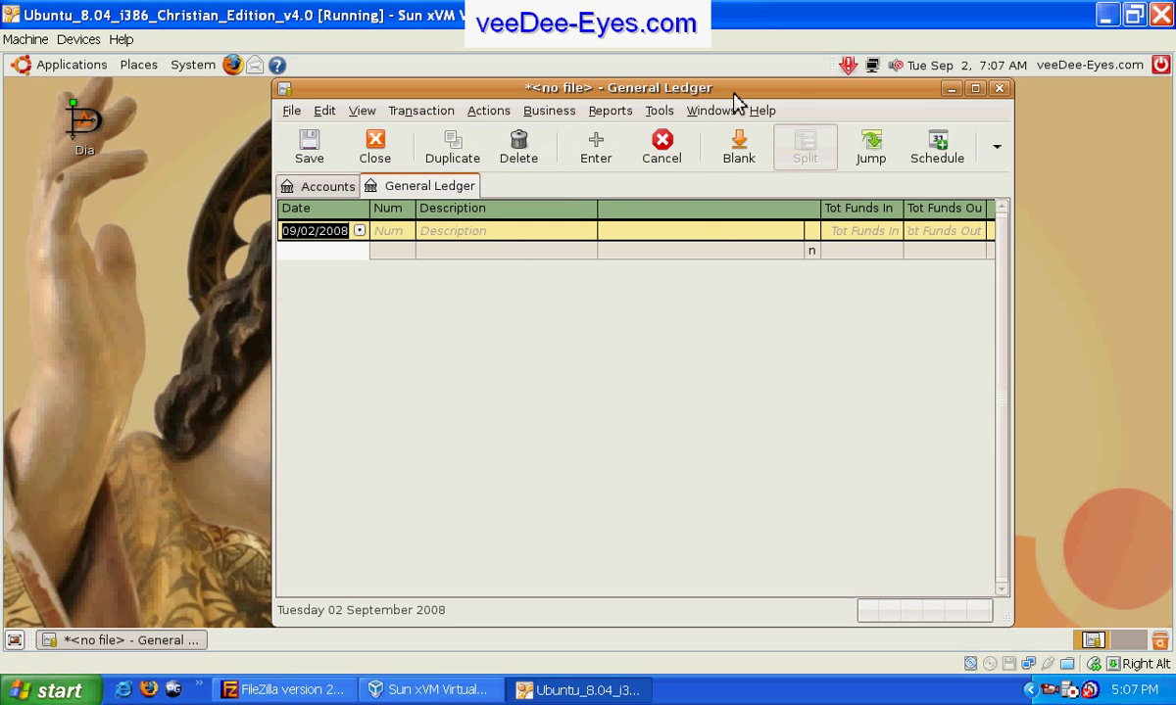
- Make the ledger window wider and shorter, then close GnuCash without saving the new book
left_click_drag(715, 109, 711, 109)
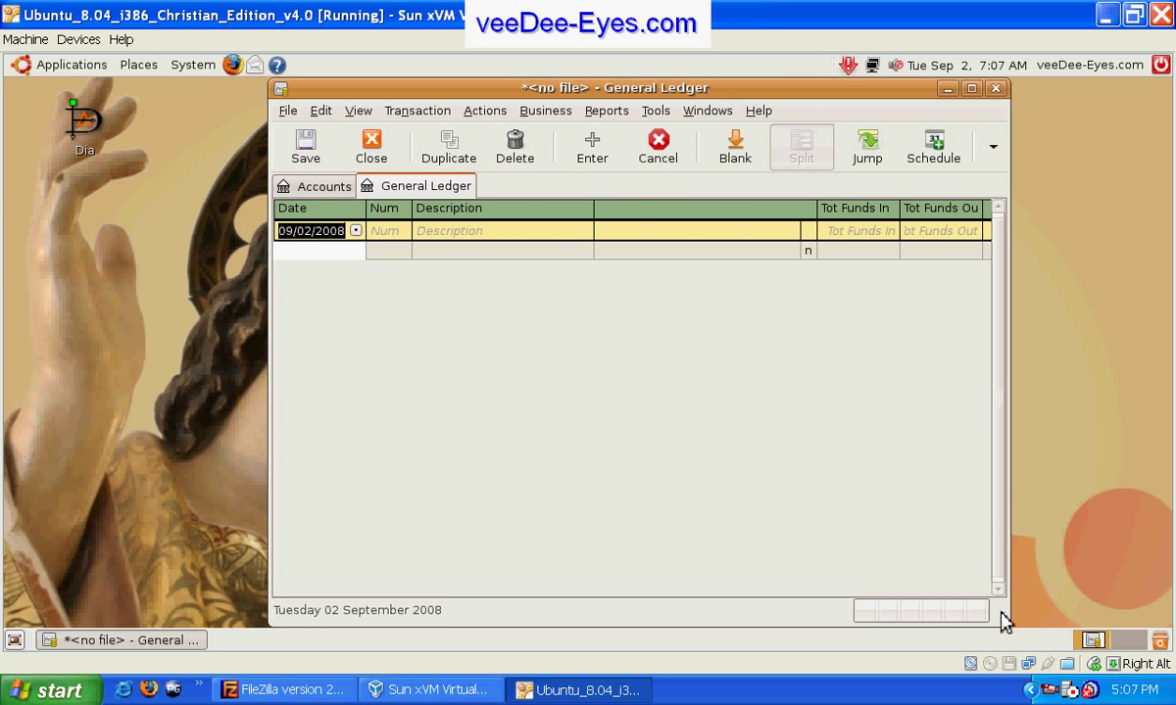
left_click_drag(1006, 514, 1053, 519)
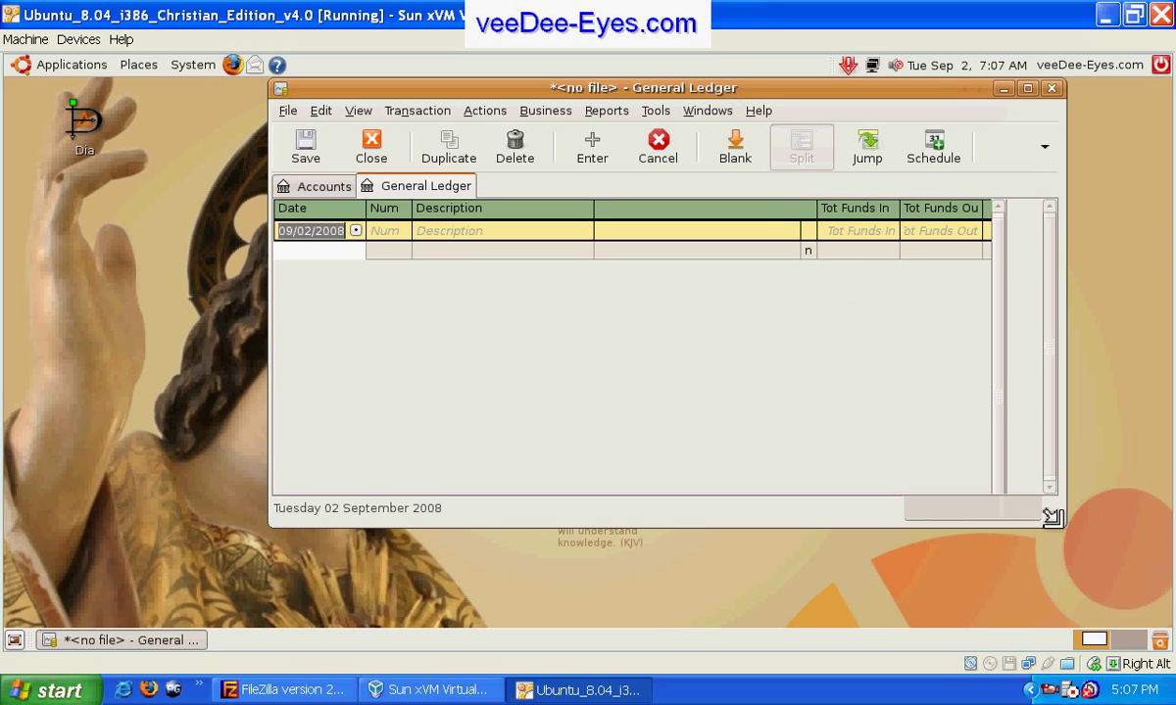
left_click(1051, 90)
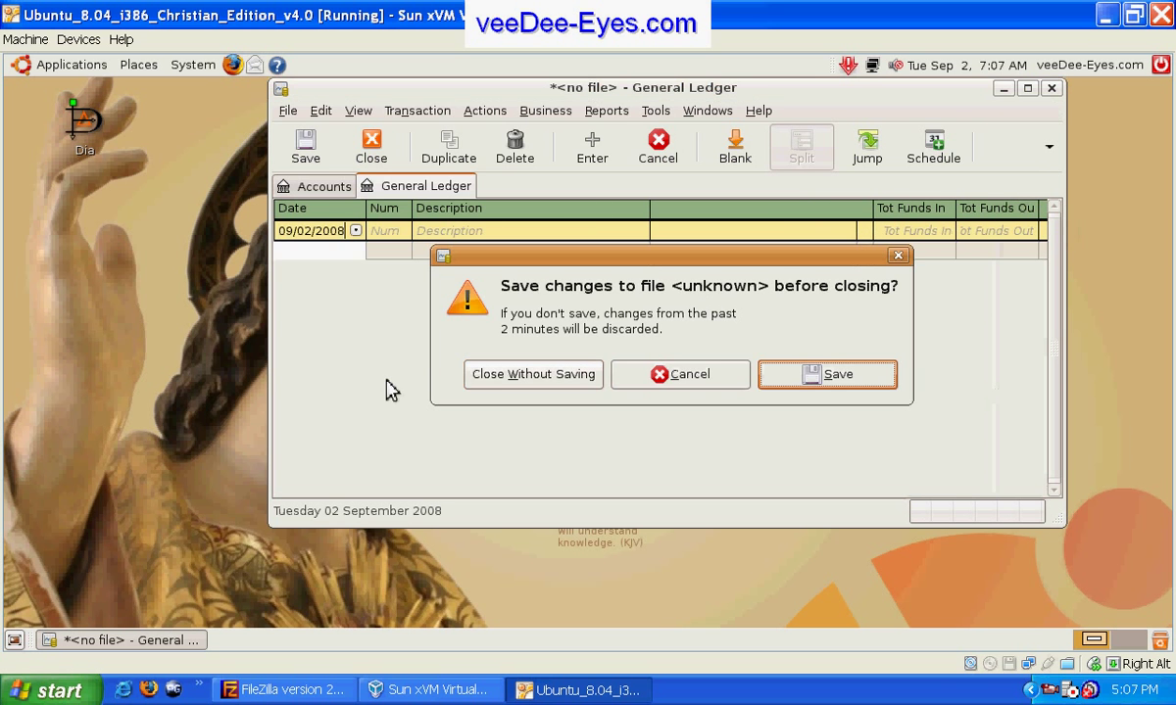
left_click(534, 374)
left_click(71, 64)
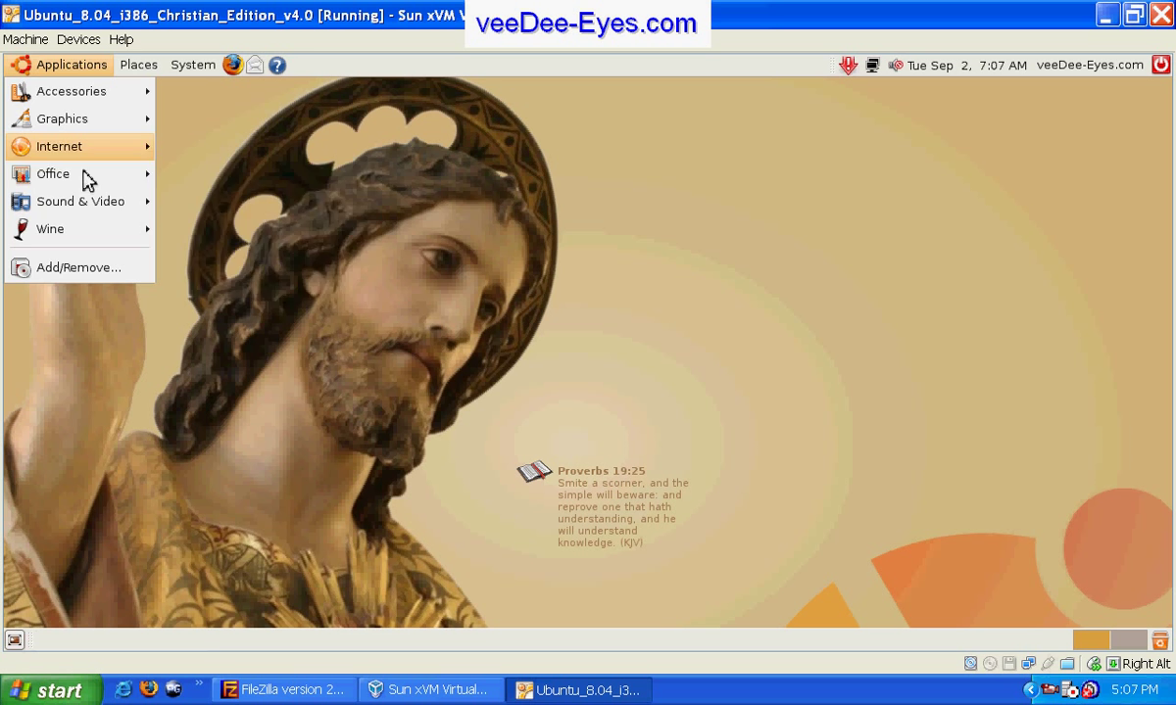
- Launch Planner from Applications > Office and add task 'Tast', extending it to 6 days
mouse_move(105, 176)
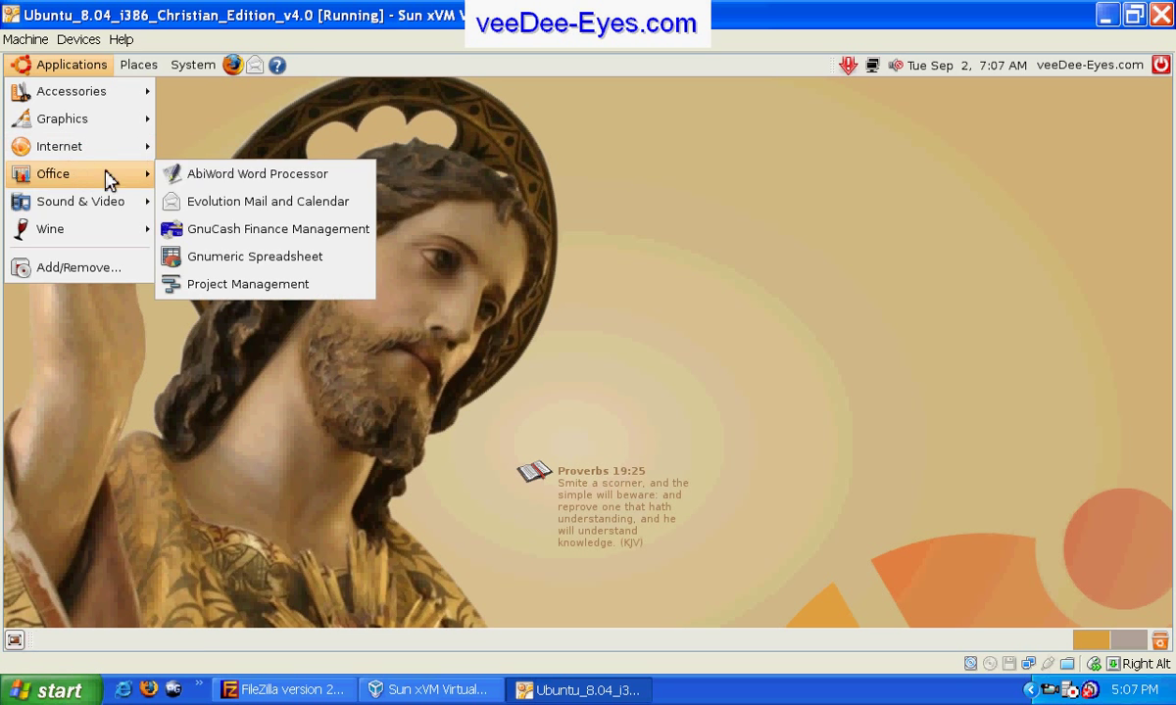
left_click(274, 284)
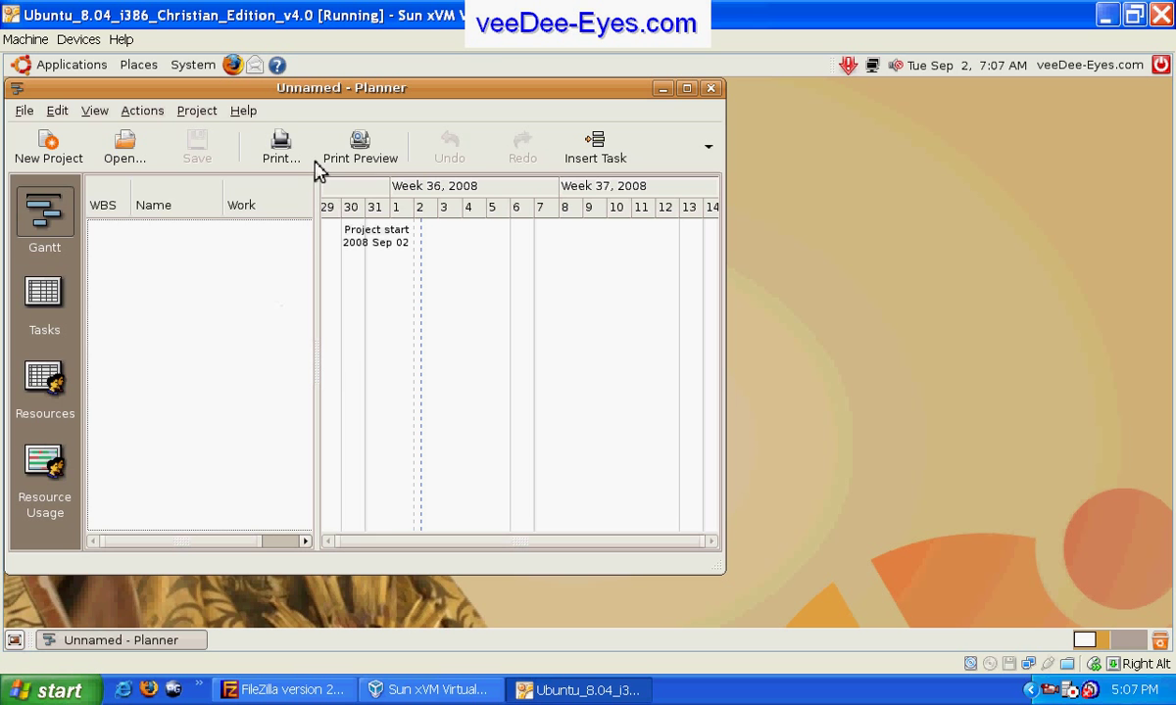
left_click(594, 147)
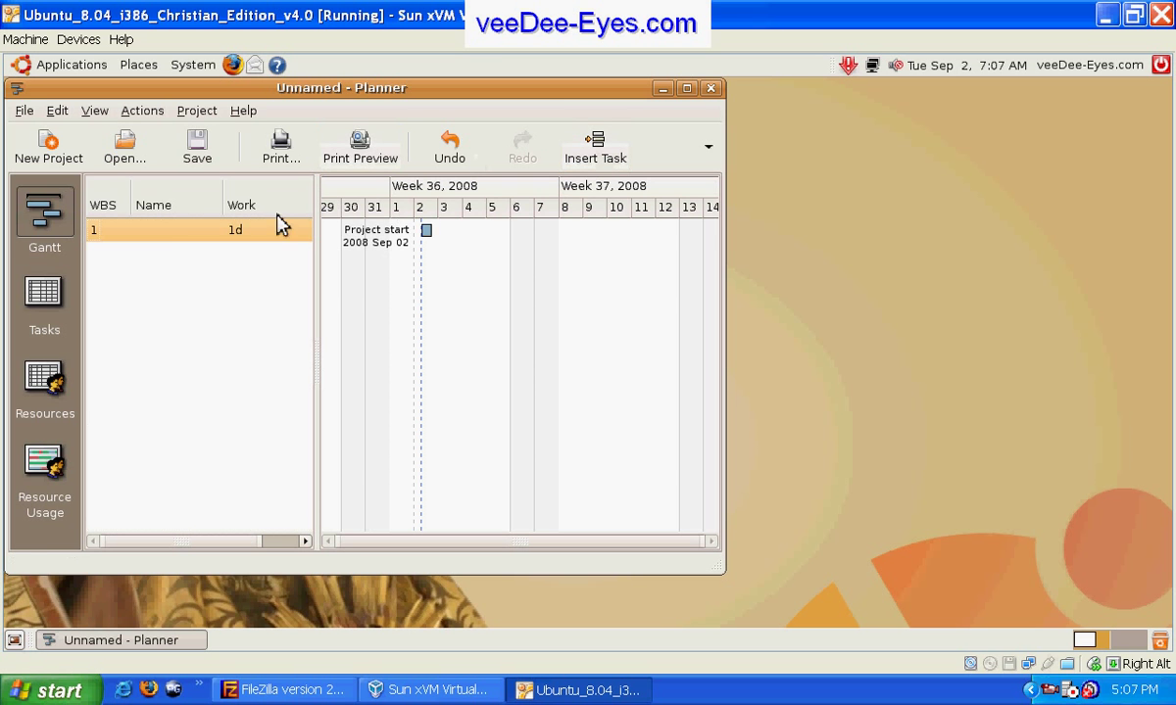
left_click(191, 233)
type("Tast")
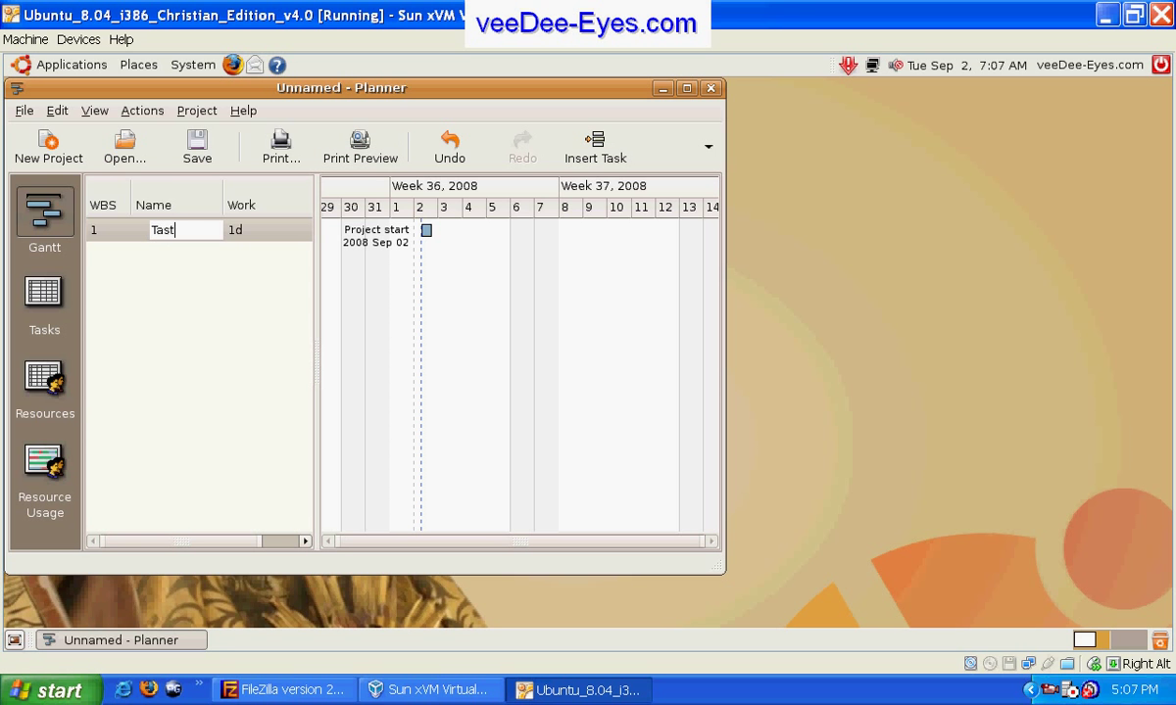
key("Return")
left_click_drag(428, 233, 599, 232)
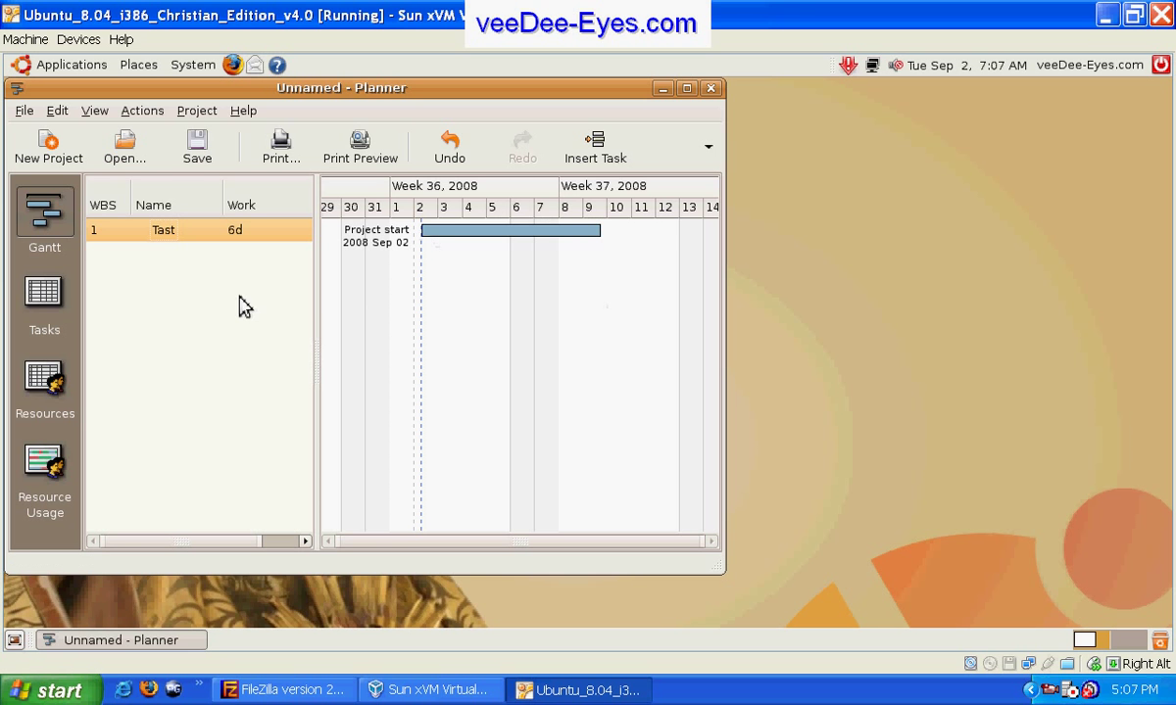
- Add 'Task 2' (1d), link Tast as its predecessor, and reposition the Planner window
left_click(595, 157)
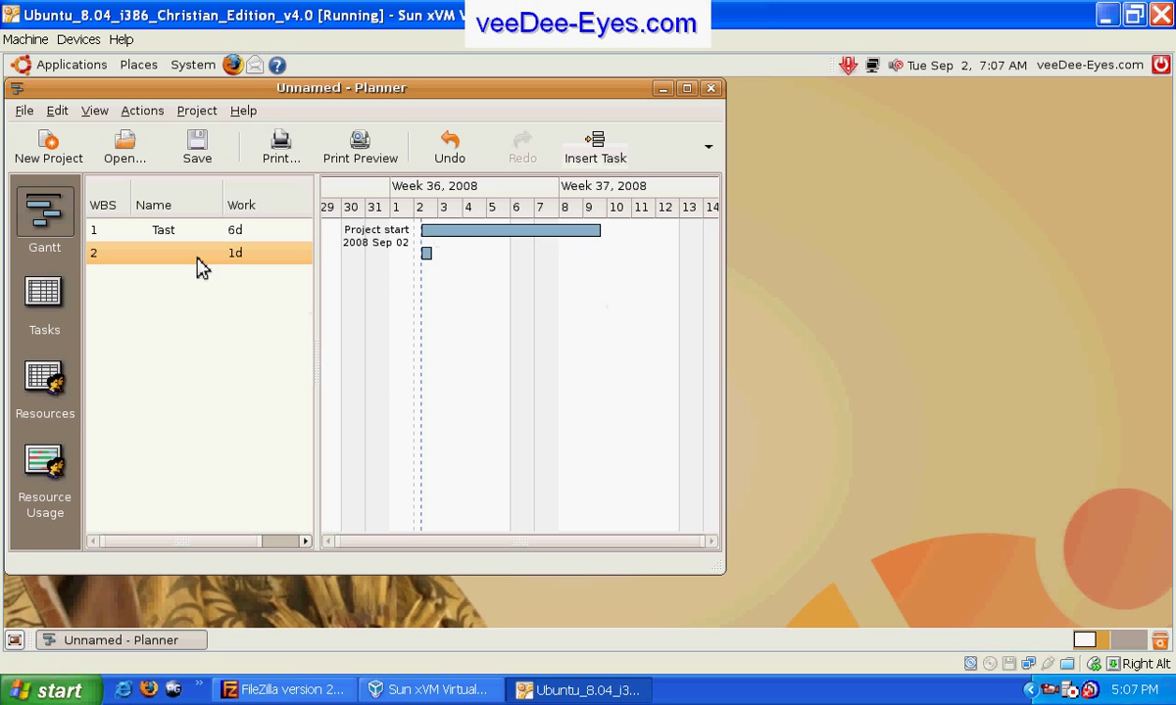
left_click(199, 258)
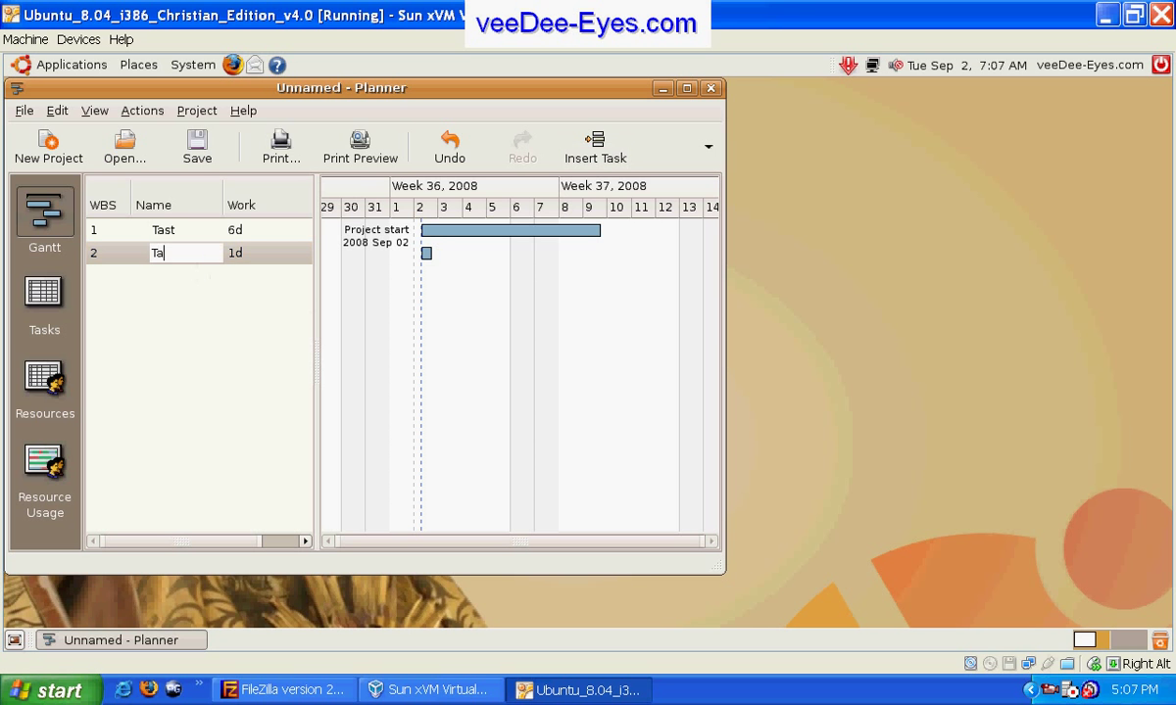
type("Task 2")
key("Return")
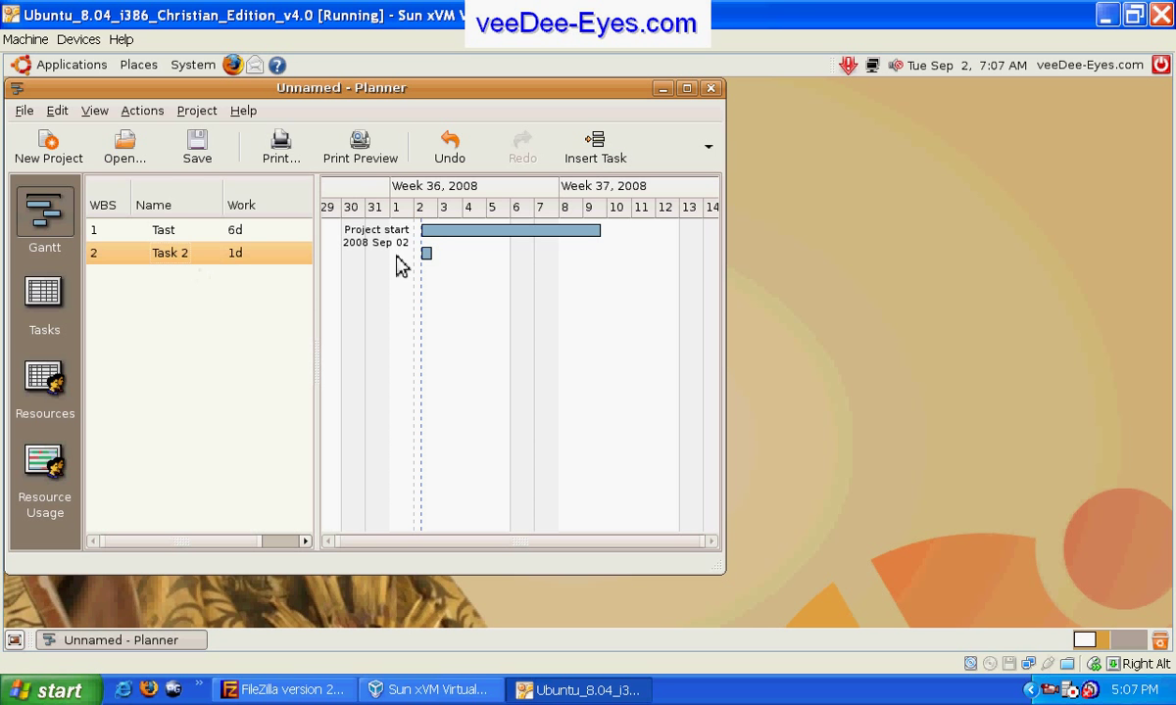
left_click_drag(594, 233, 428, 261)
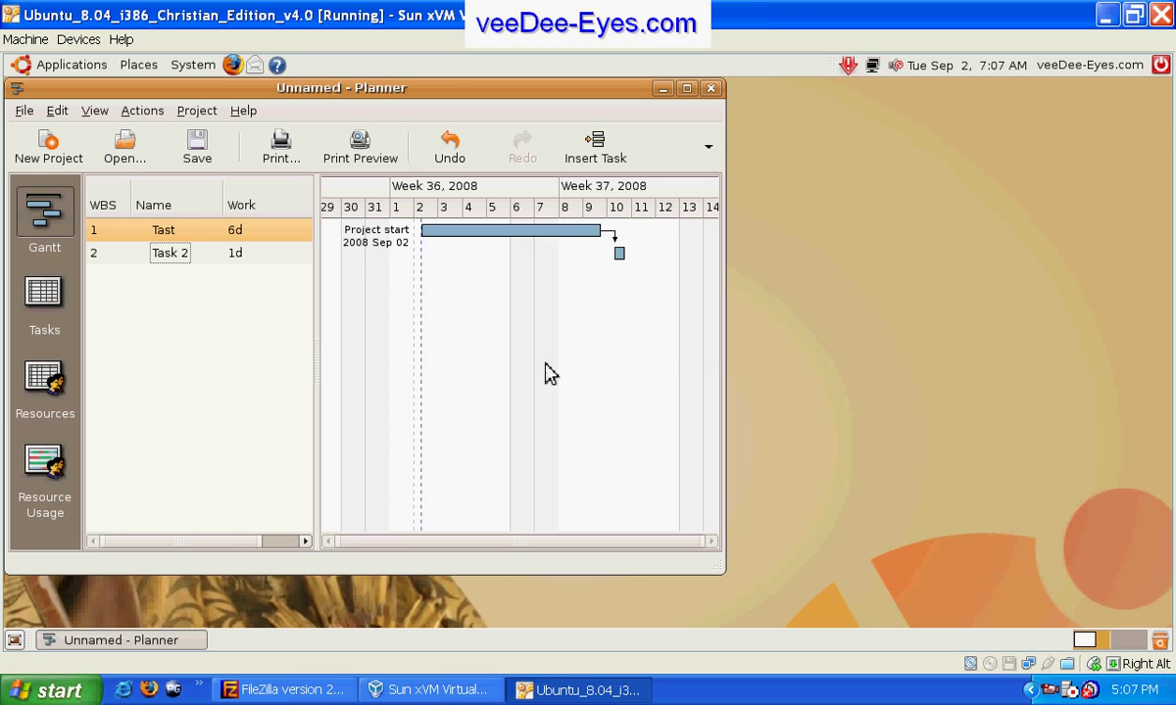
left_click_drag(240, 88, 587, 148)
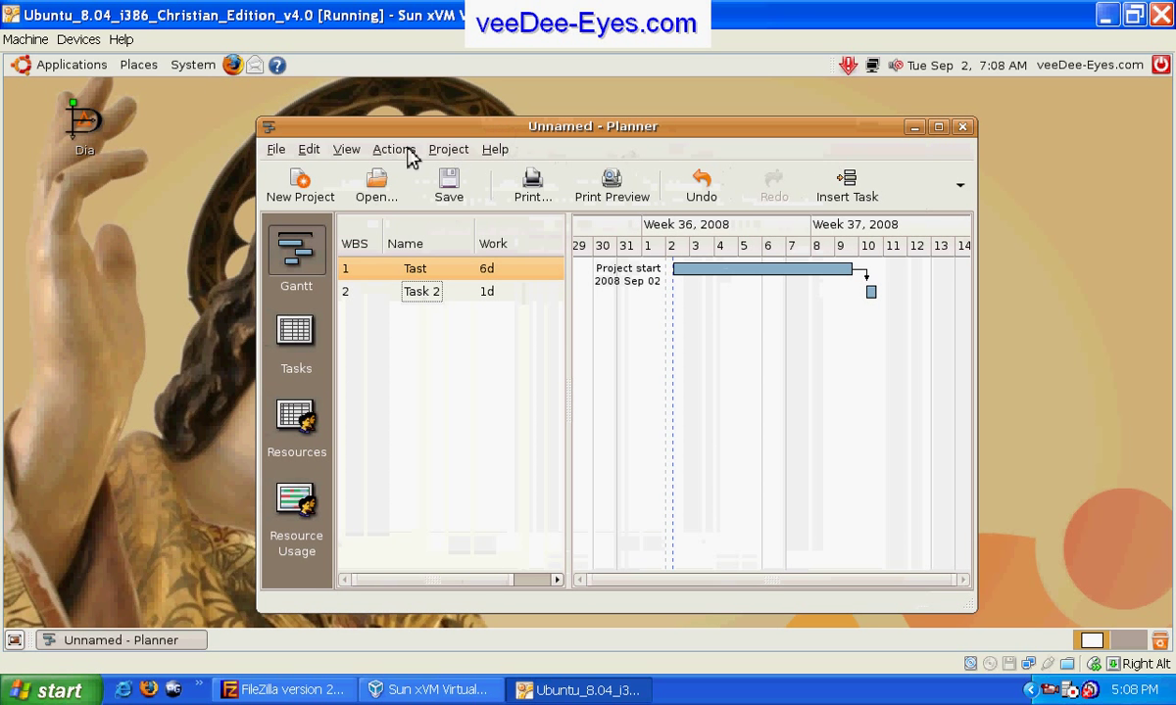
left_click(963, 128)
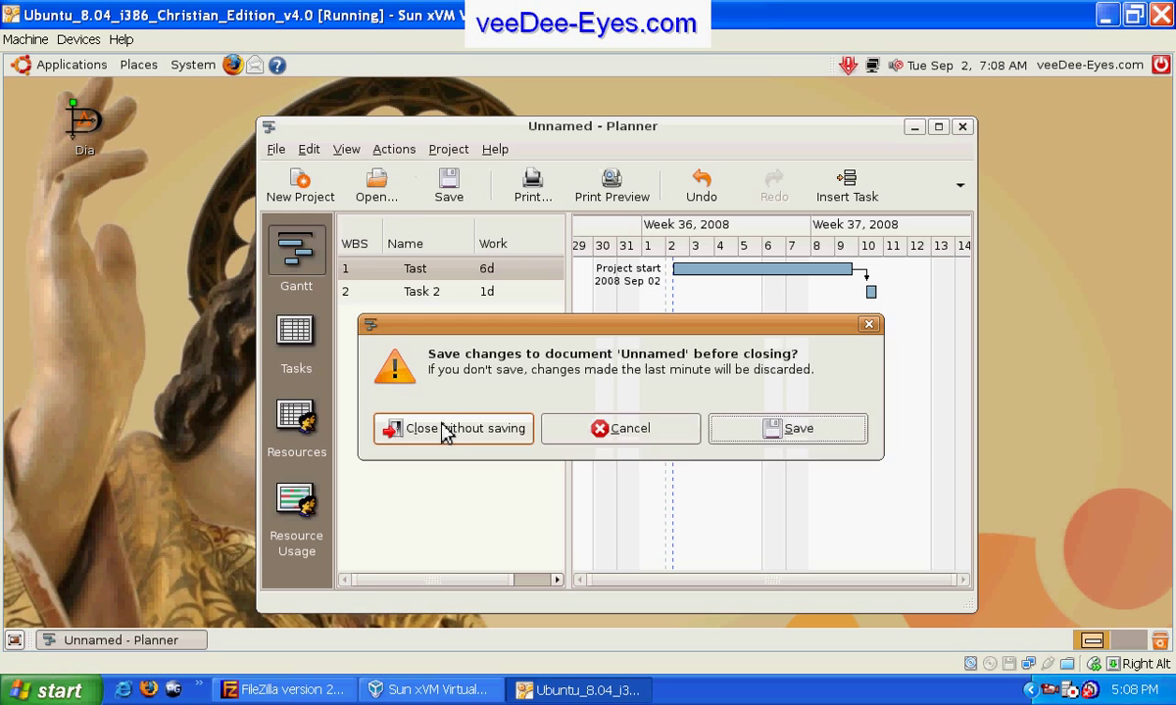
left_click(446, 428)
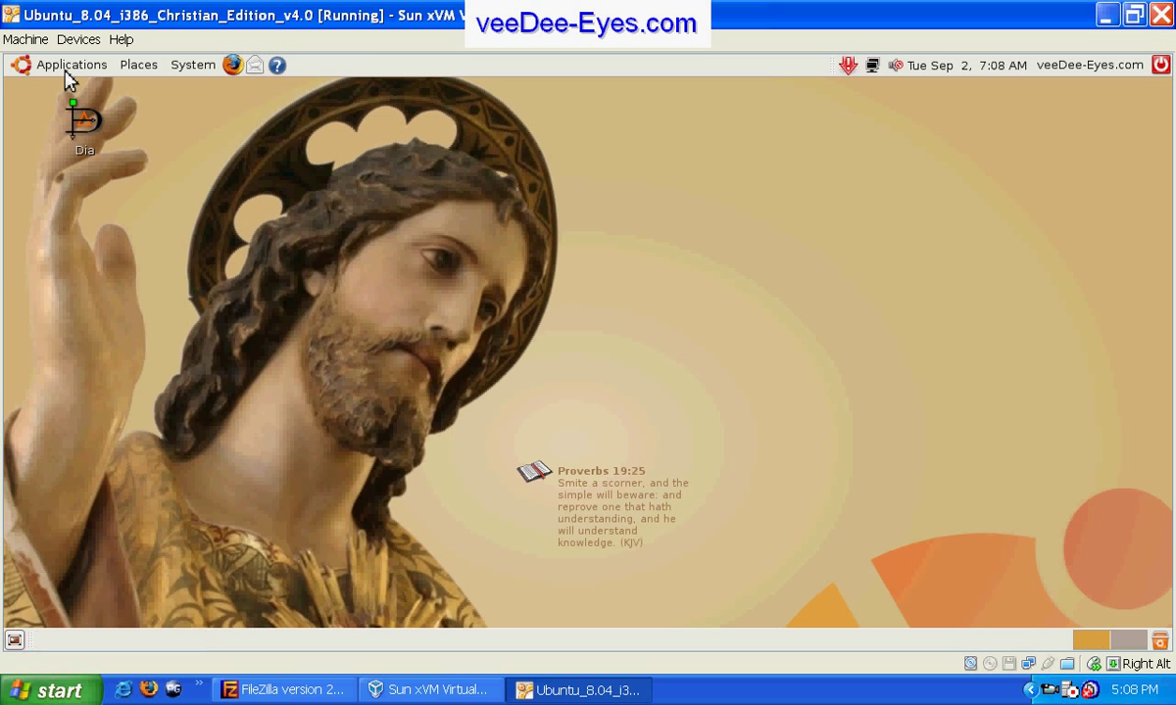
left_click(60, 67)
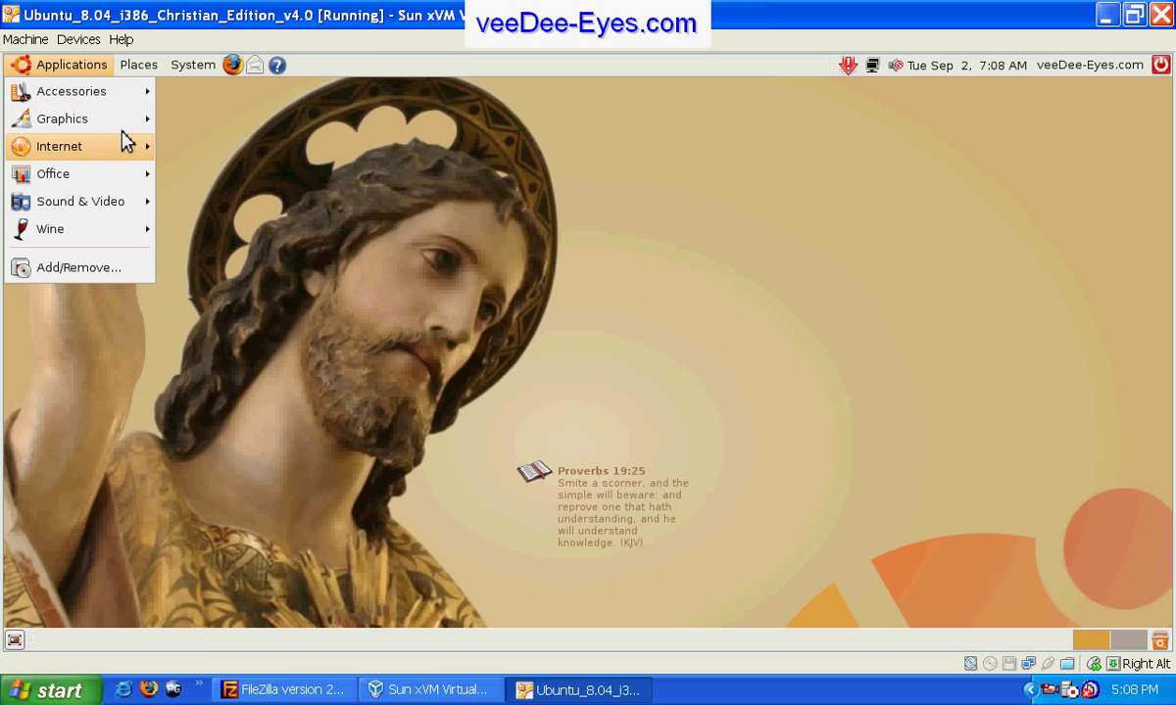
mouse_move(201, 65)
mouse_move(206, 94)
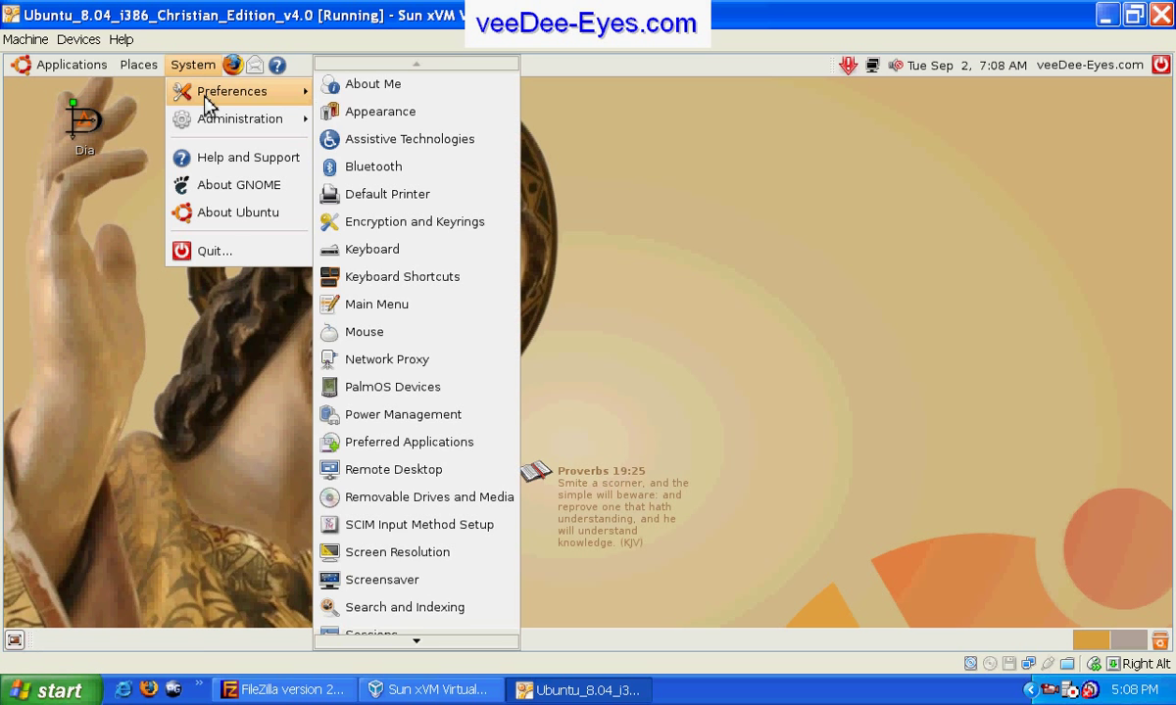
mouse_move(217, 135)
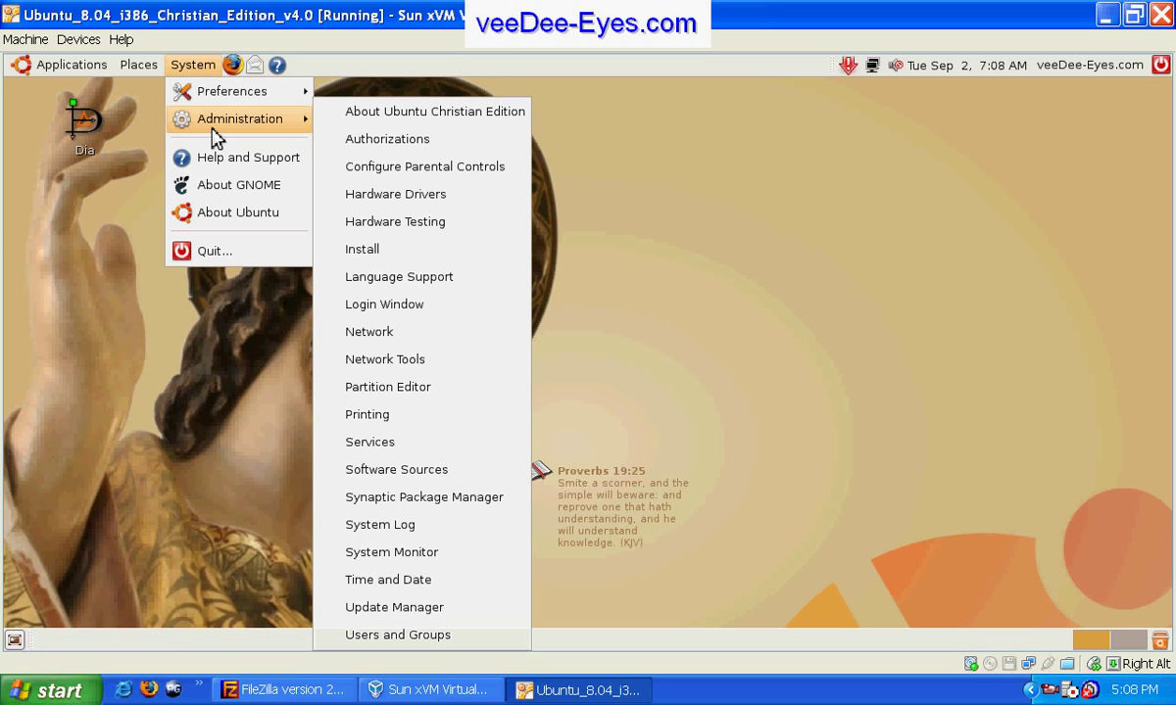
- Open Configure Parental Controls and authenticate with the administrator password
left_click(494, 170)
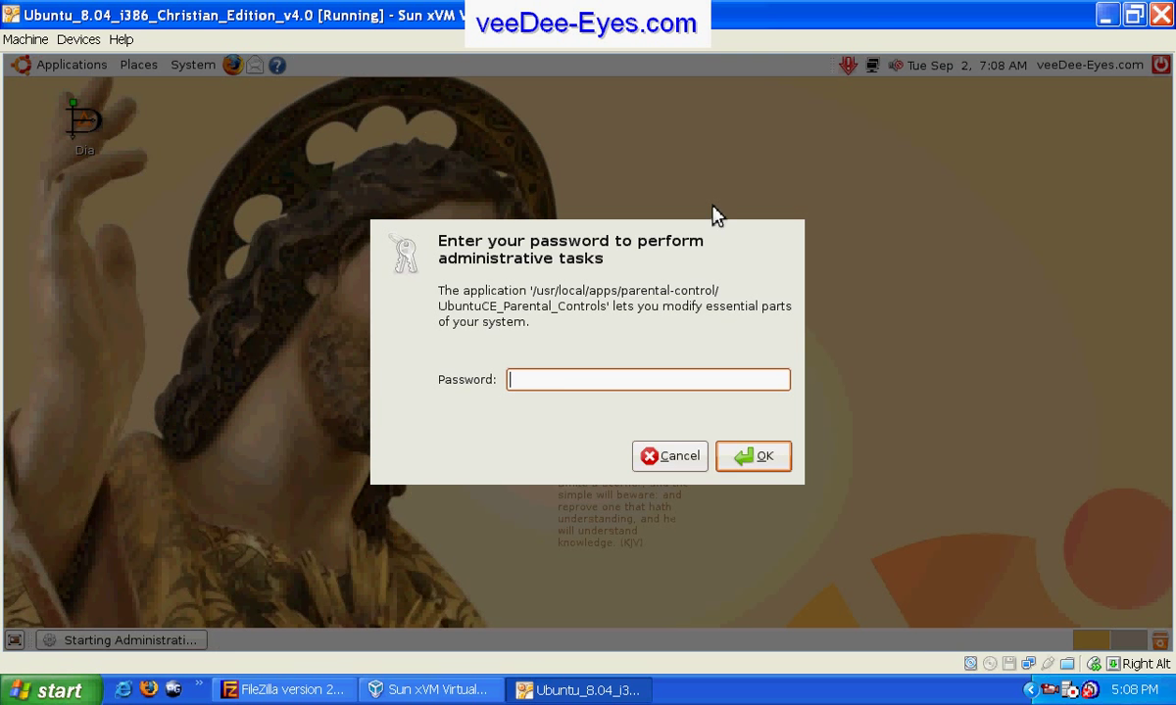
type("****")
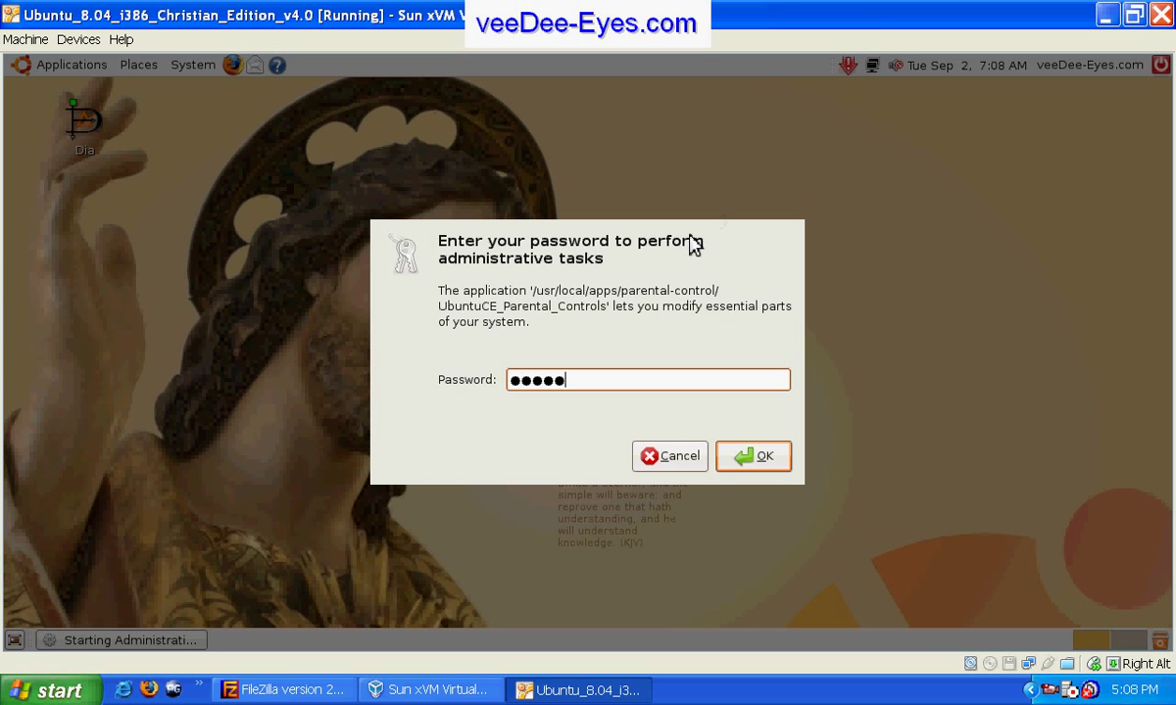
key("Return")
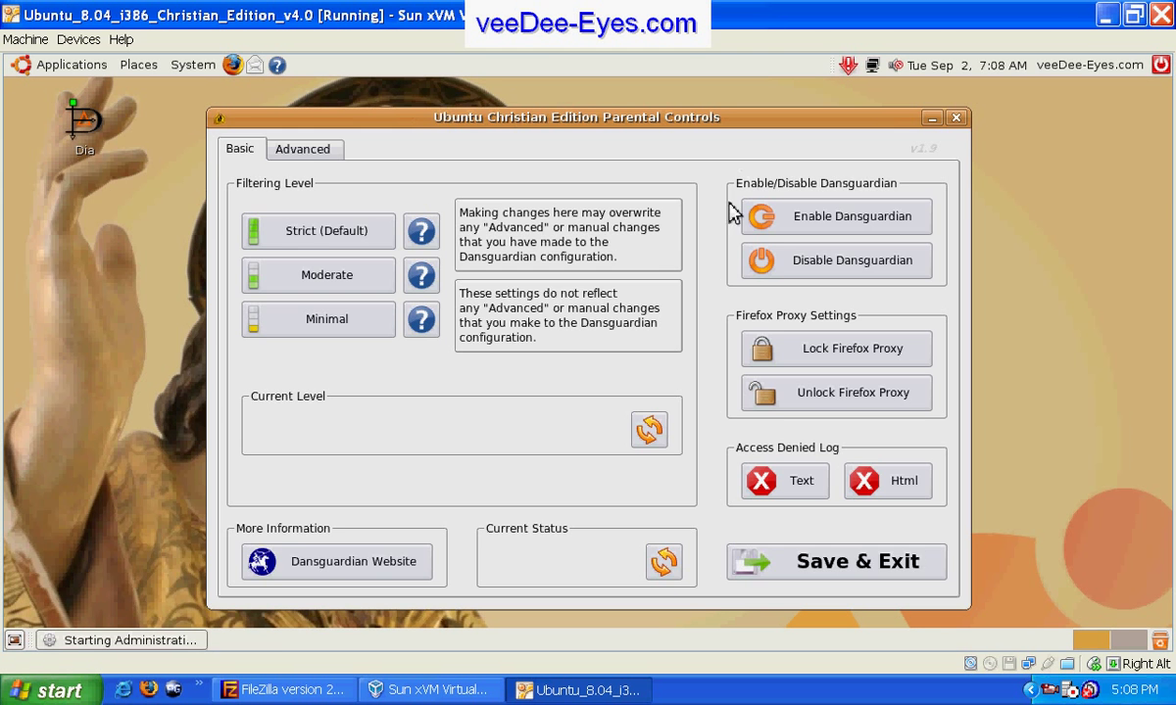
- Review the blacklist and whitelist settings on the Advanced tab, then return to Basic
left_click(306, 152)
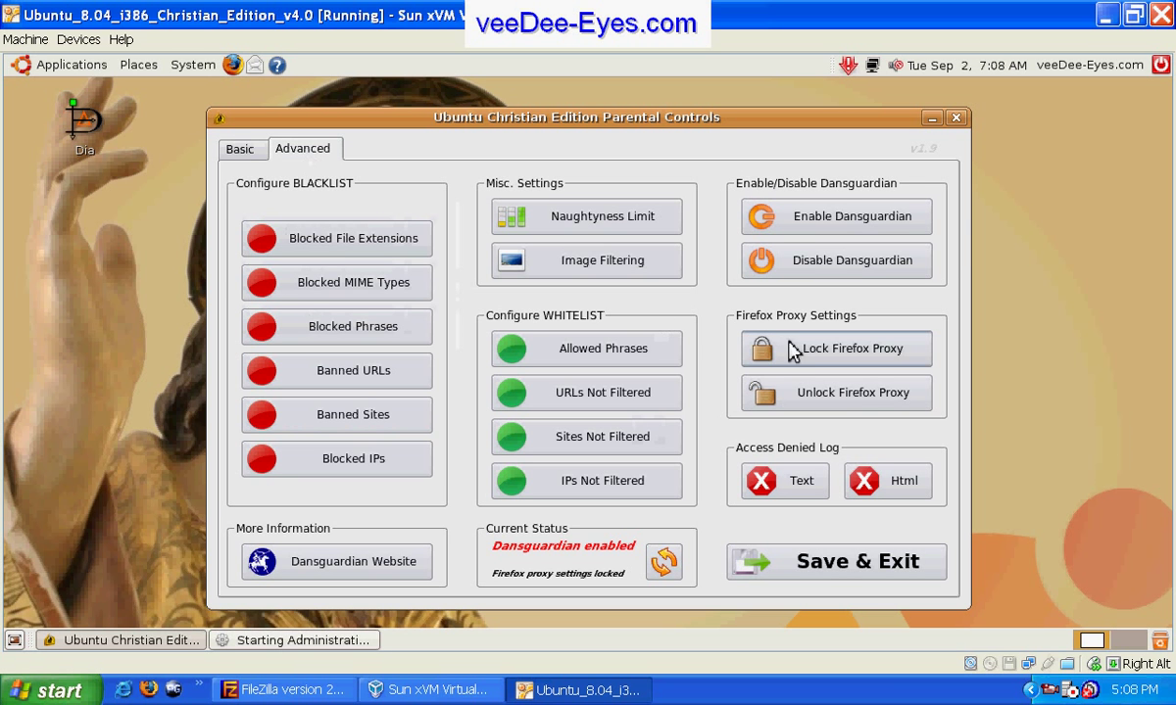
left_click(879, 390)
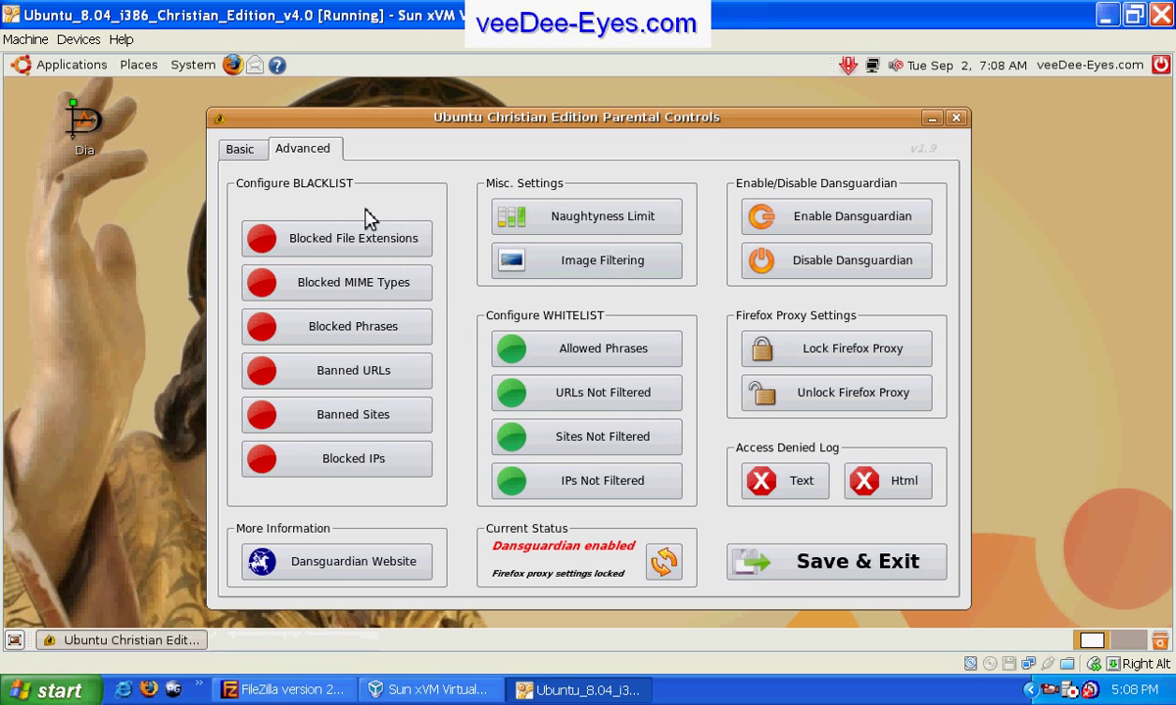
left_click(258, 157)
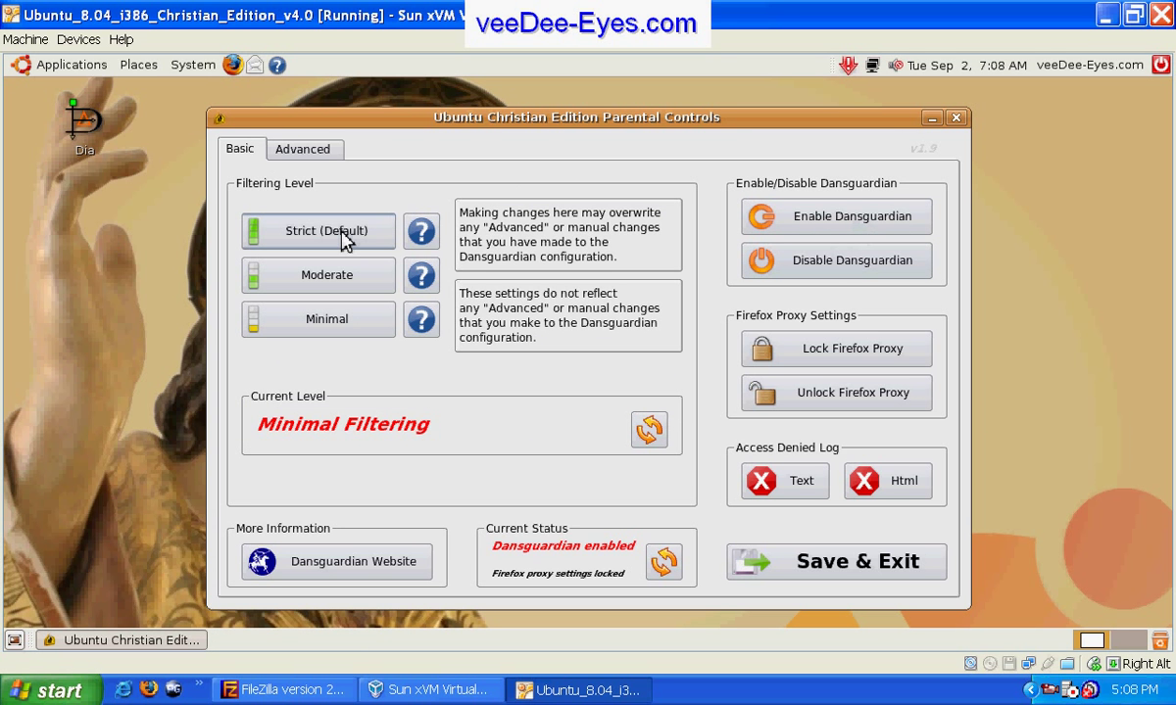
- Read the Strict help, switch filtering to Moderate, and read the Moderate help
left_click(416, 243)
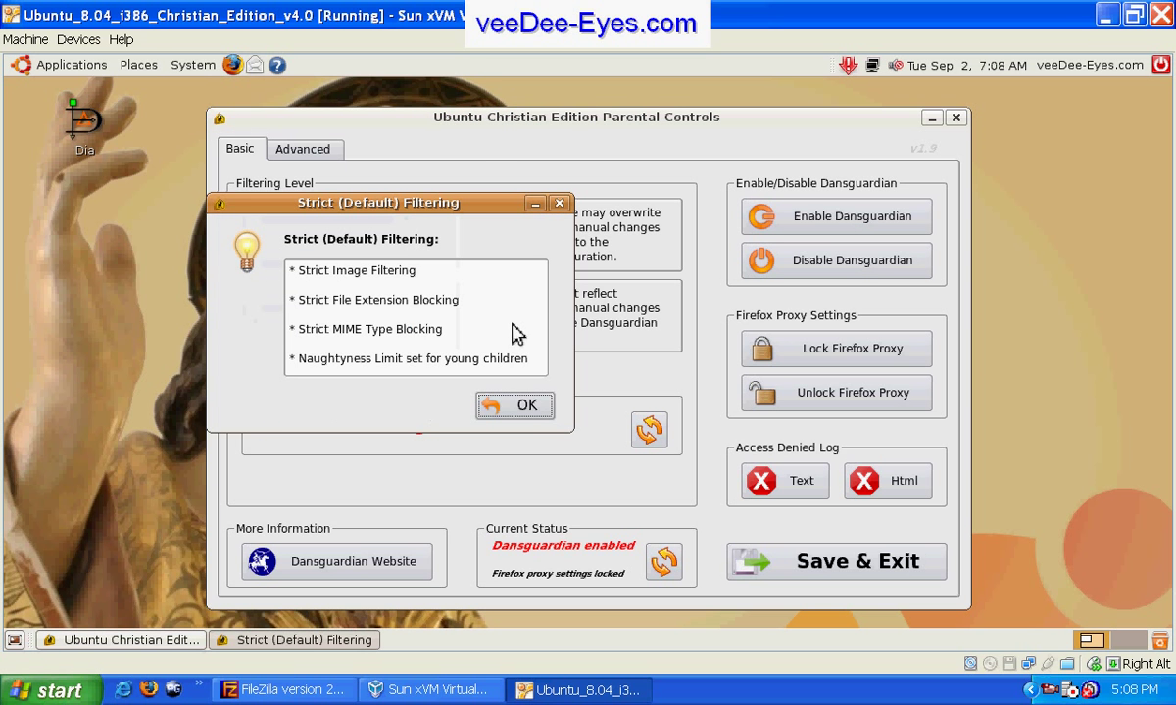
left_click(532, 411)
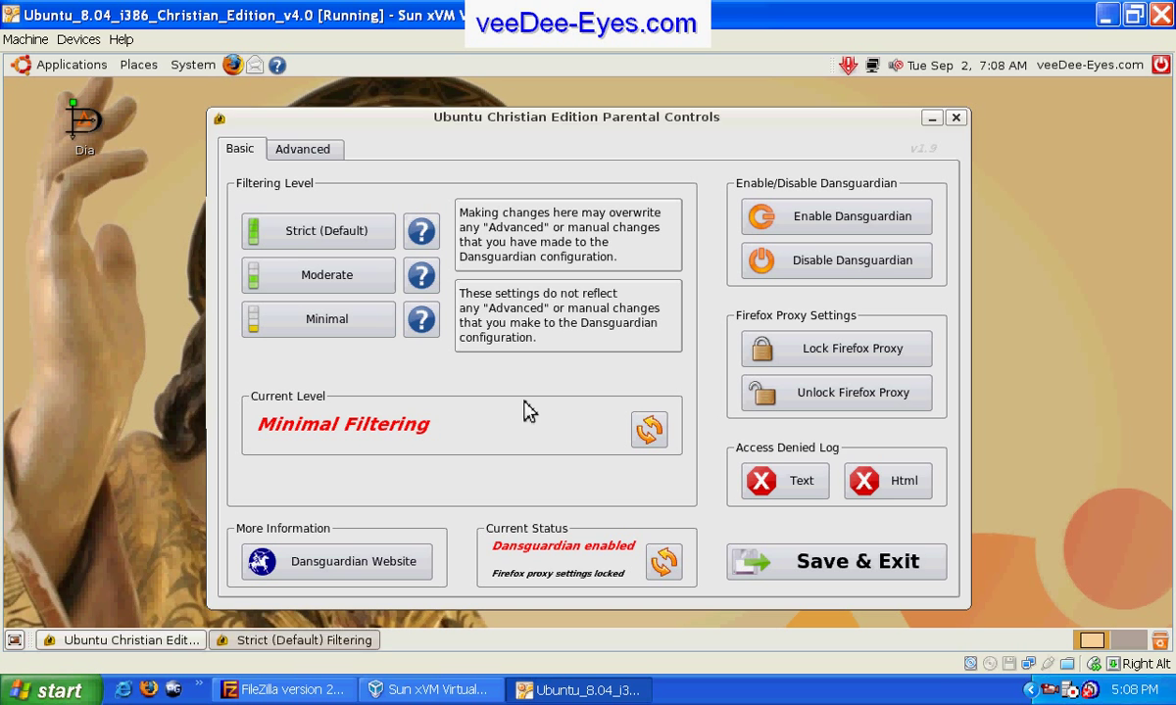
left_click(360, 279)
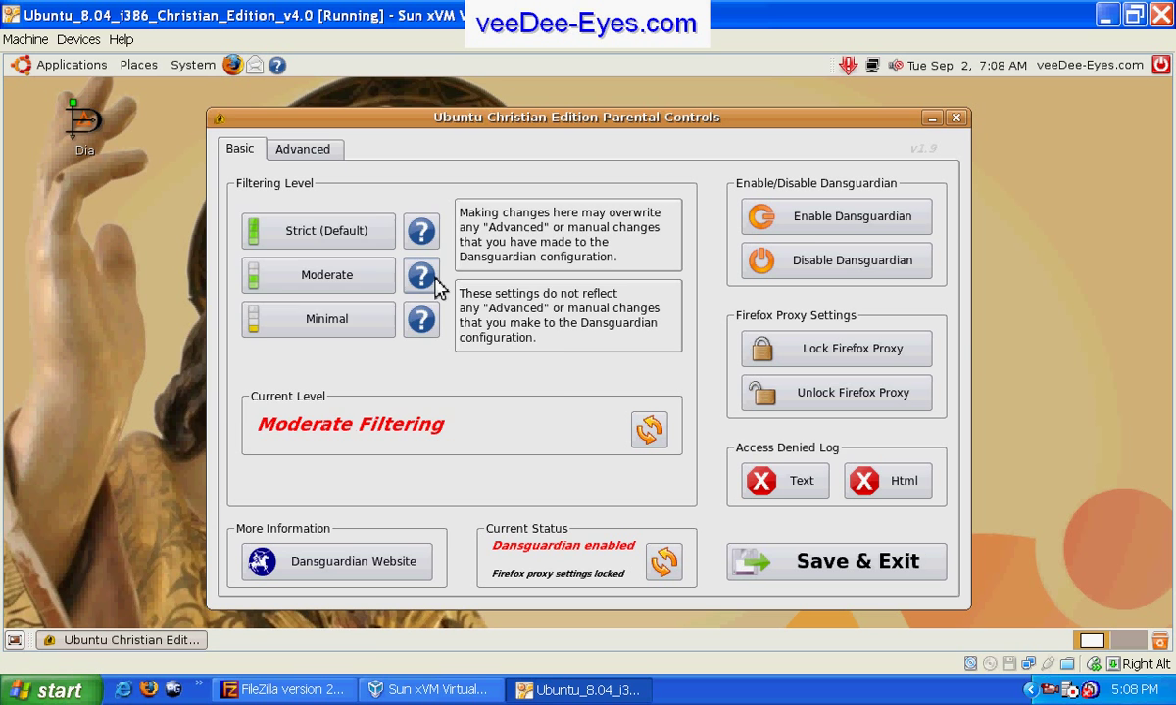
left_click(436, 279)
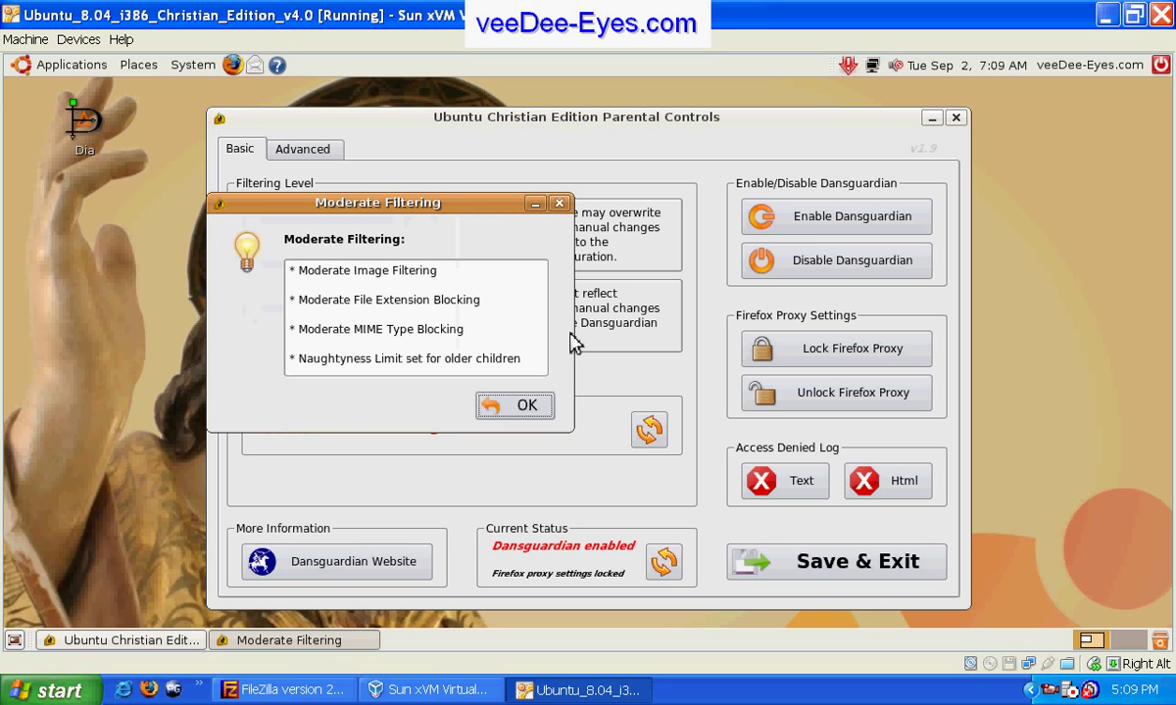
left_click(559, 203)
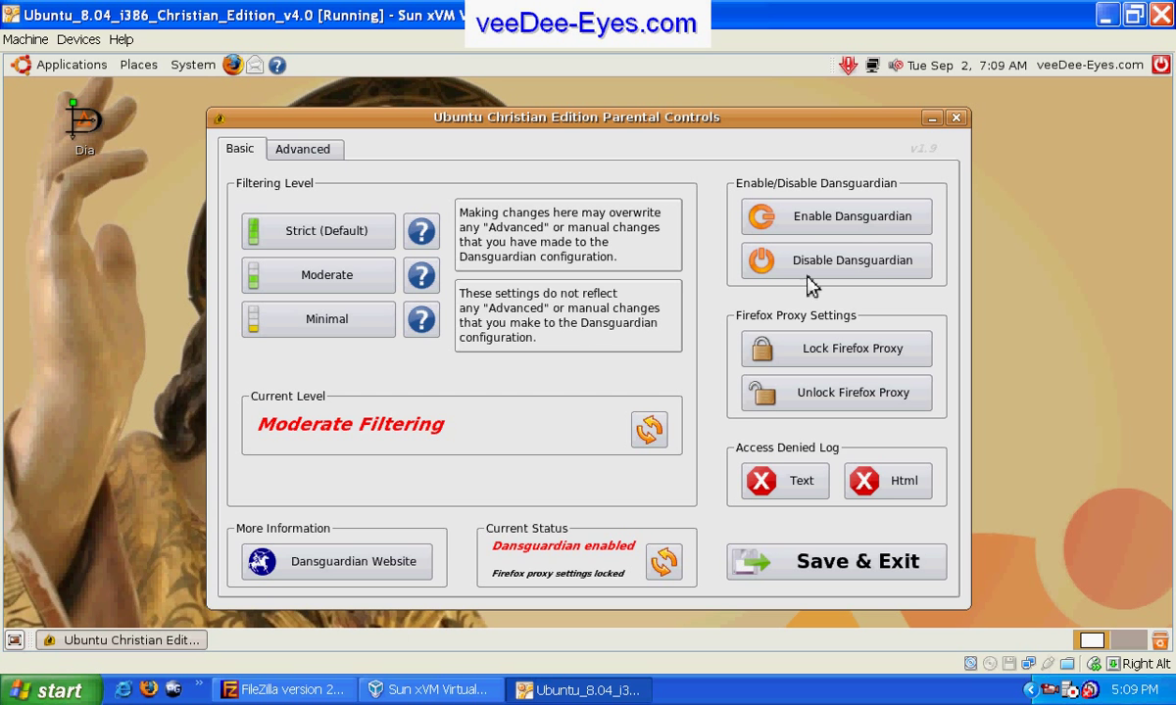
- Close Parental Controls and look over the Wine programs under Applications
left_click(956, 119)
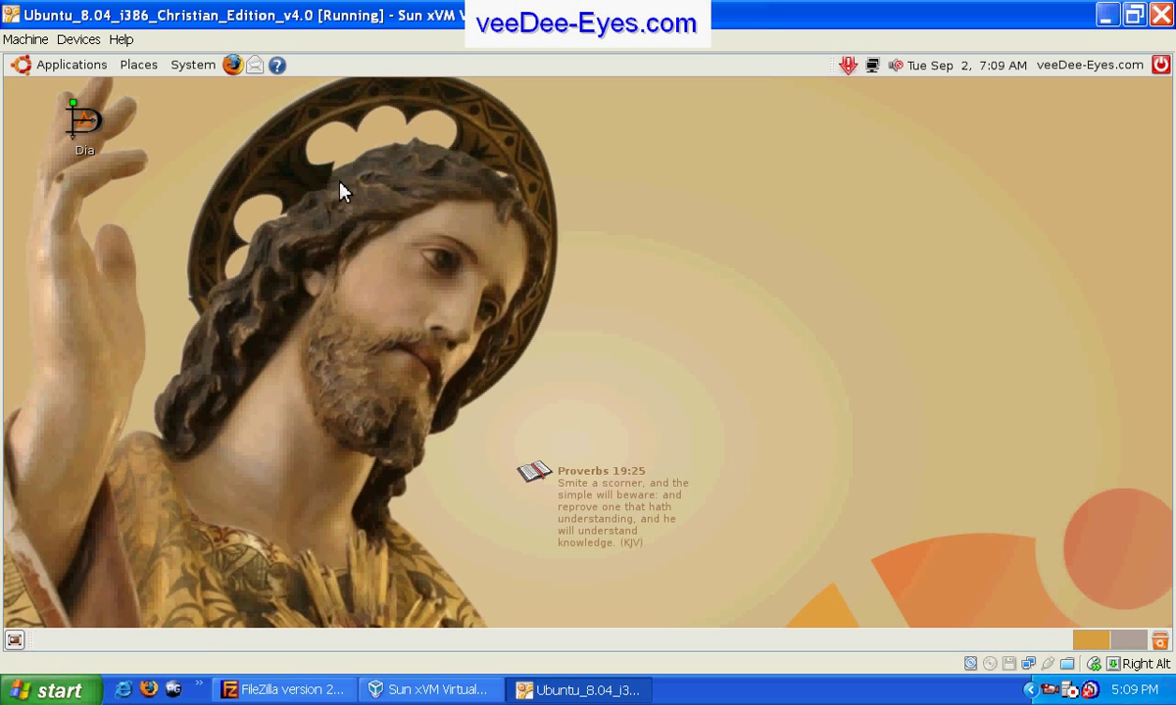
left_click(71, 69)
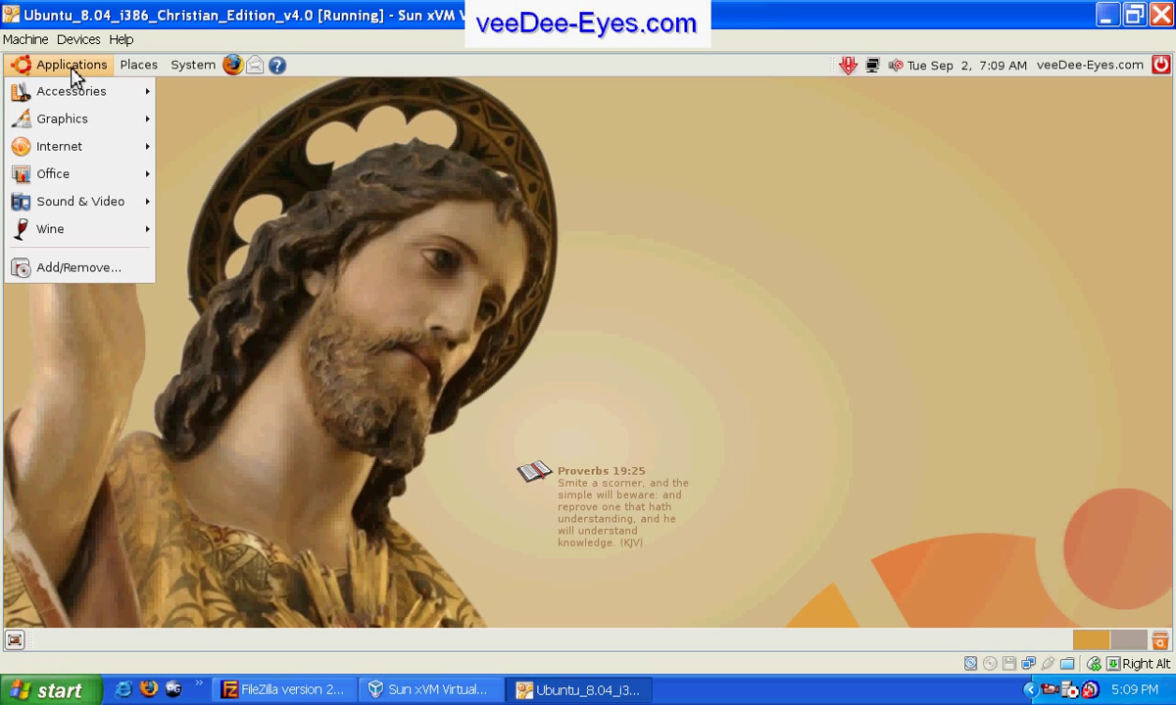
mouse_move(91, 238)
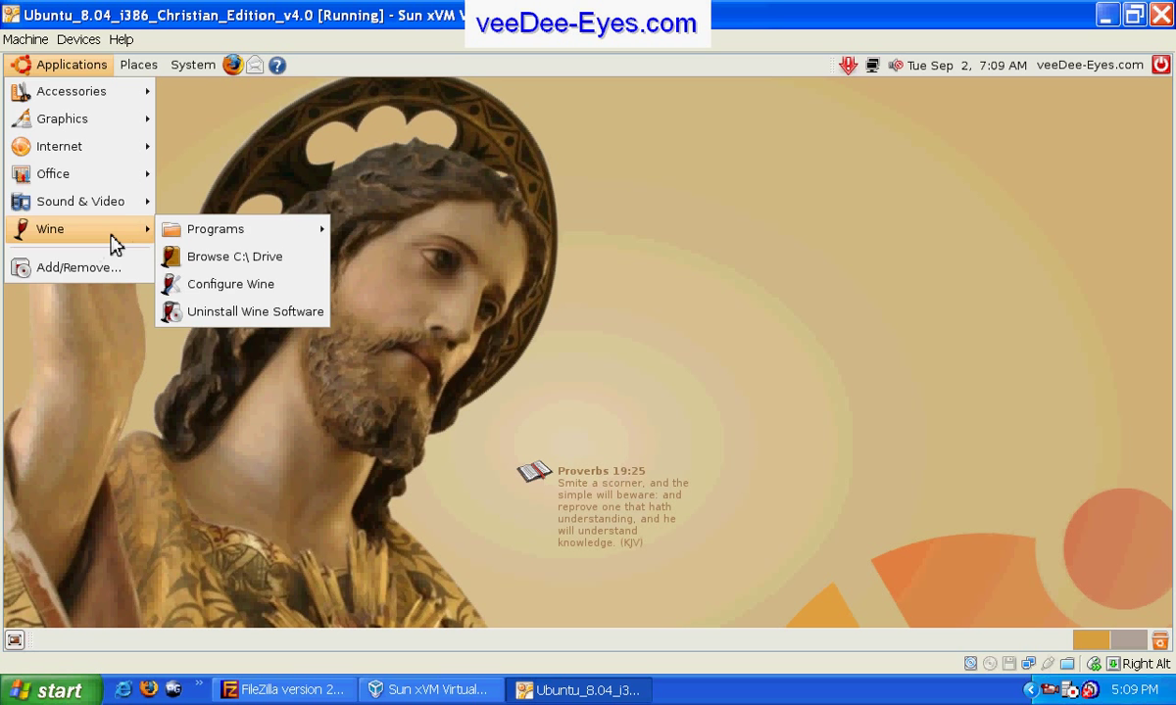
left_click(231, 95)
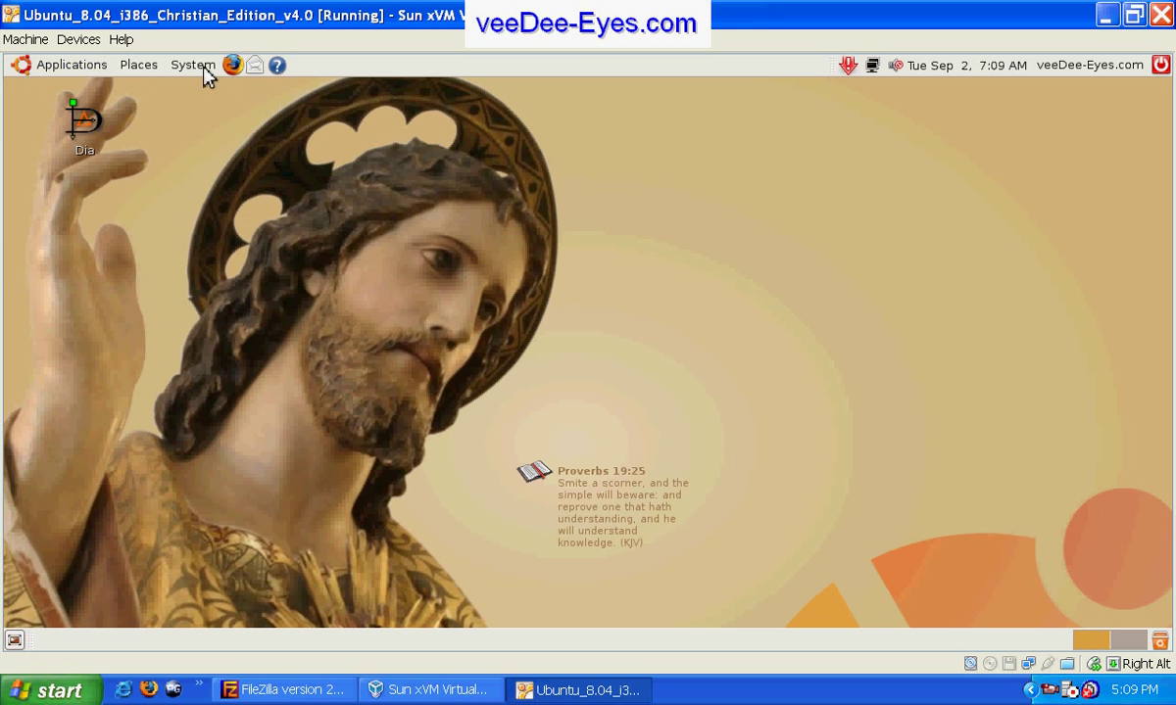
- Glance at the System menu, then reopen the Applications menu
left_click(204, 71)
left_click(195, 70)
left_click(102, 69)
- Launch Firefox, follow the veeDee-Eyes logo link to the VDI Index page, then close the browser
mouse_move(90, 154)
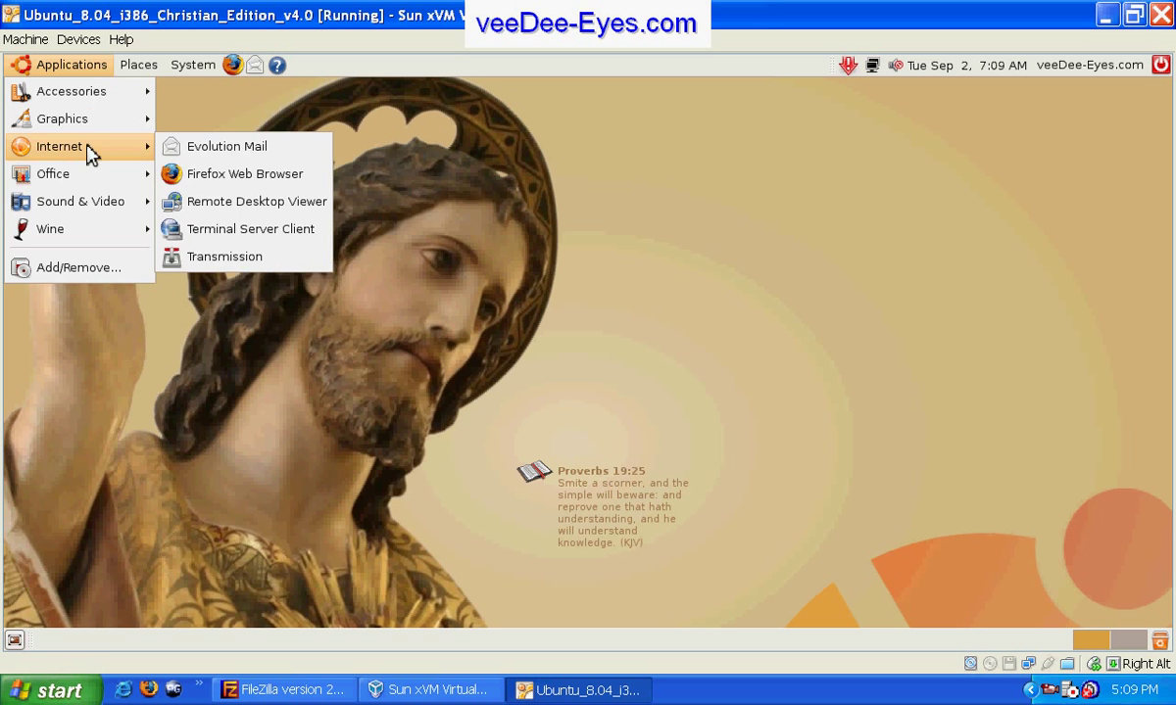
left_click(247, 174)
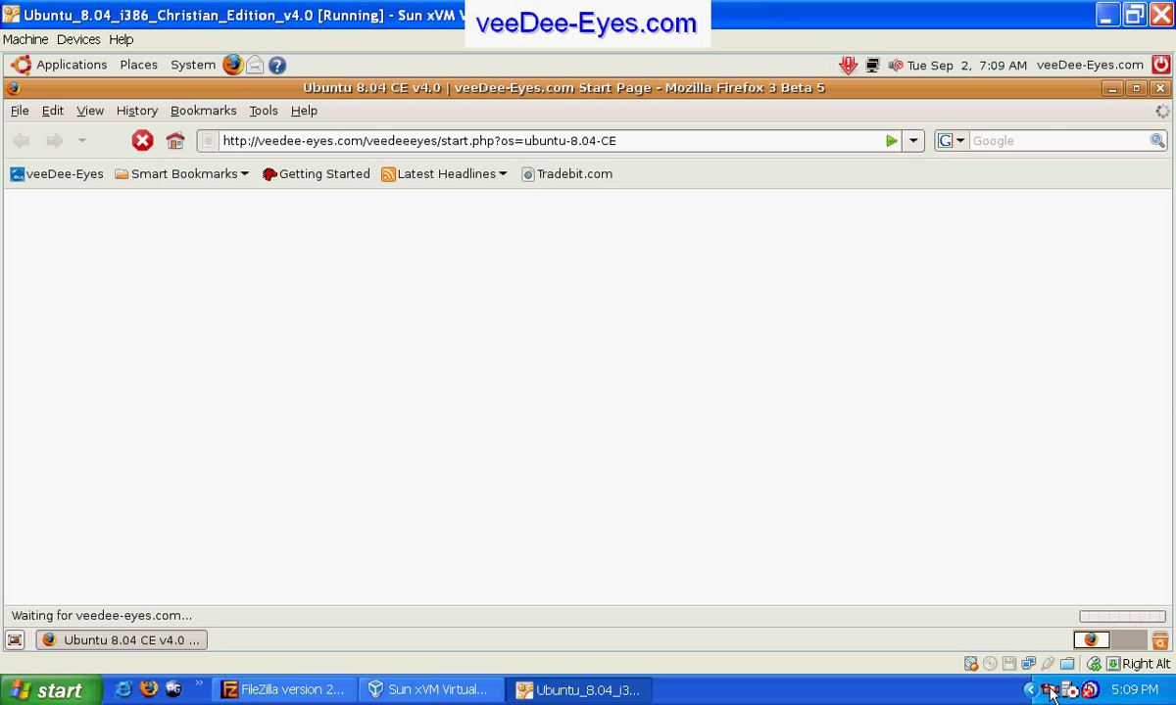
scroll(1164, 294, "down", 2)
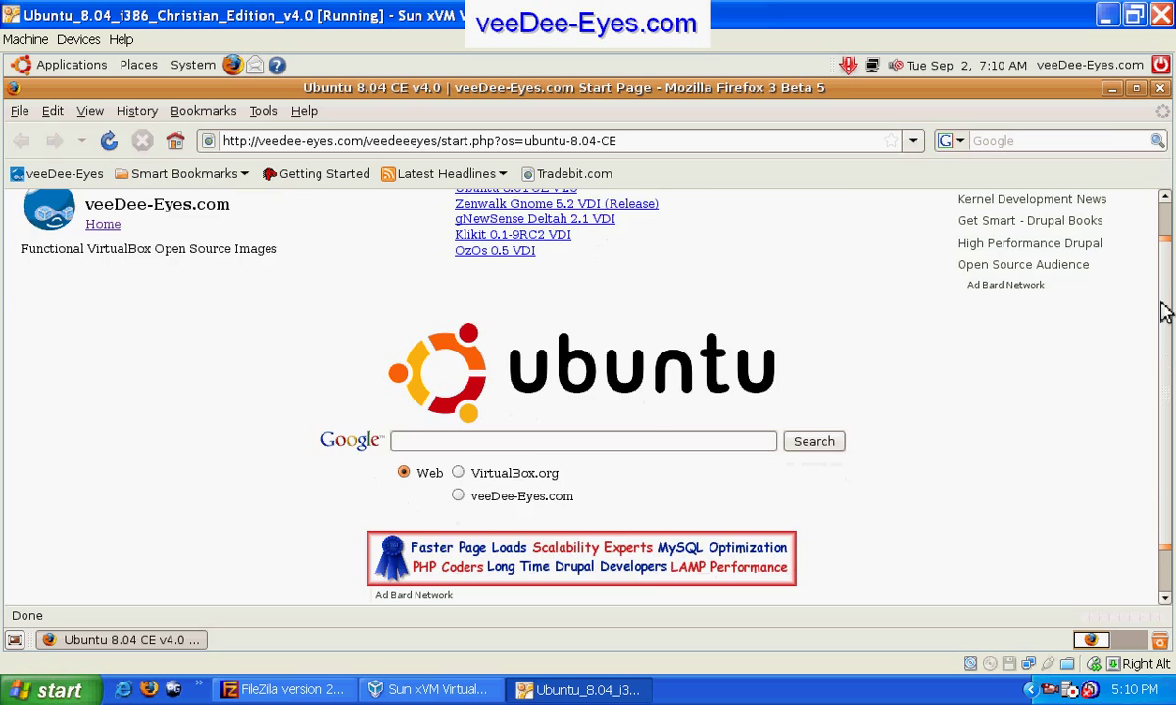
scroll(1160, 323, "down", 2)
scroll(451, 257, "up", 3)
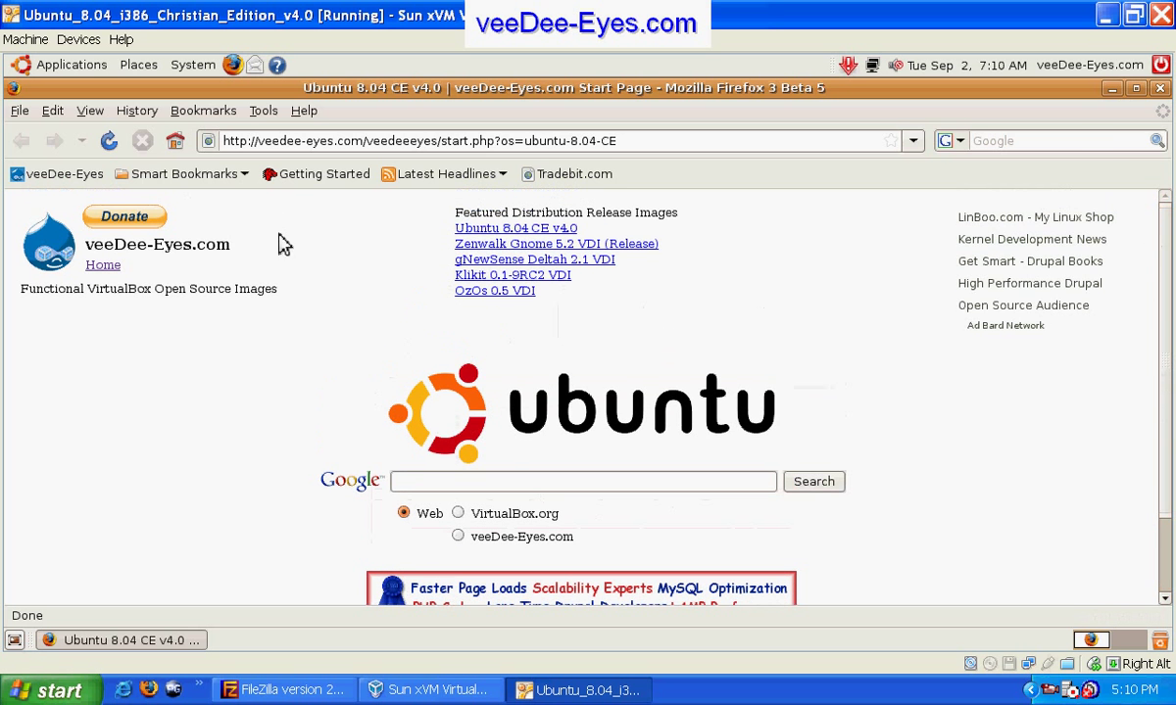
left_click(44, 257)
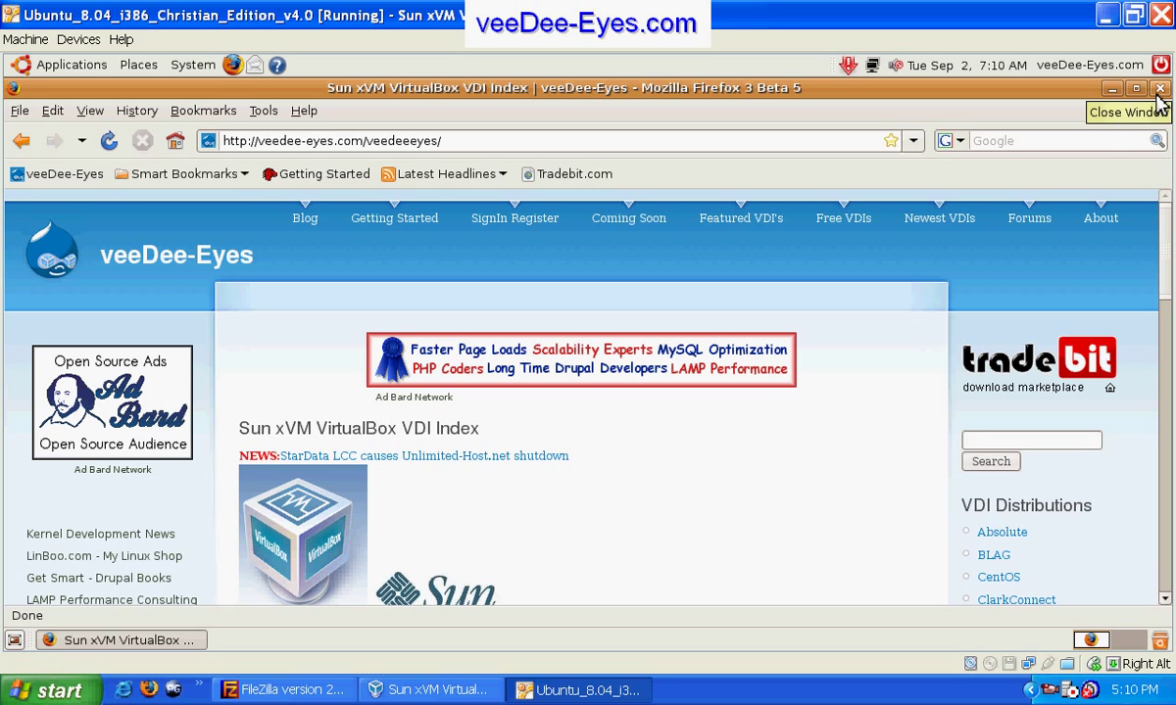
left_click(1158, 92)
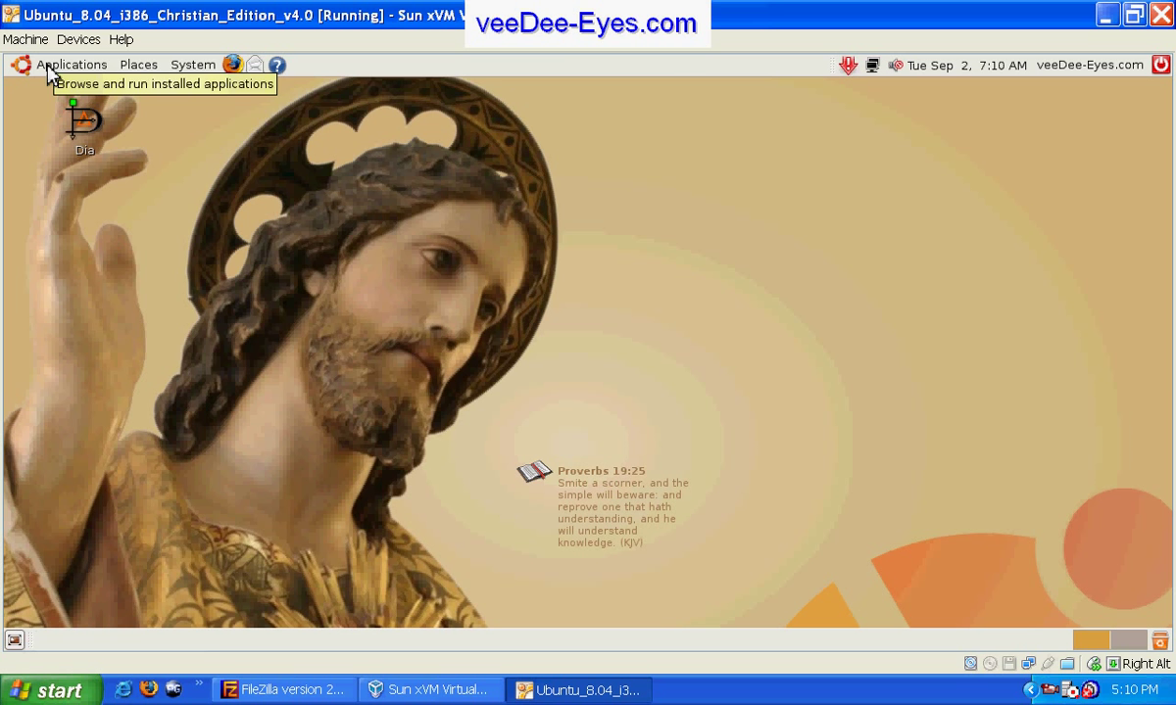
- Choose System > Quit... to show the log out, restart and shut down options
left_click(186, 67)
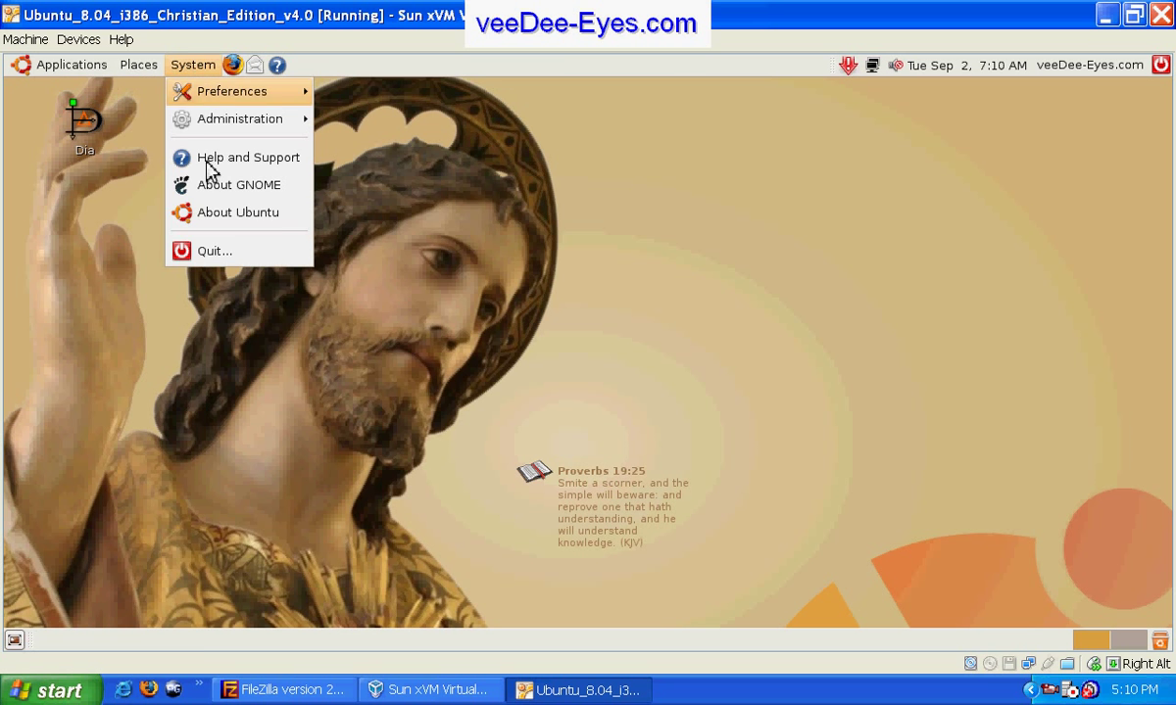
left_click(227, 252)
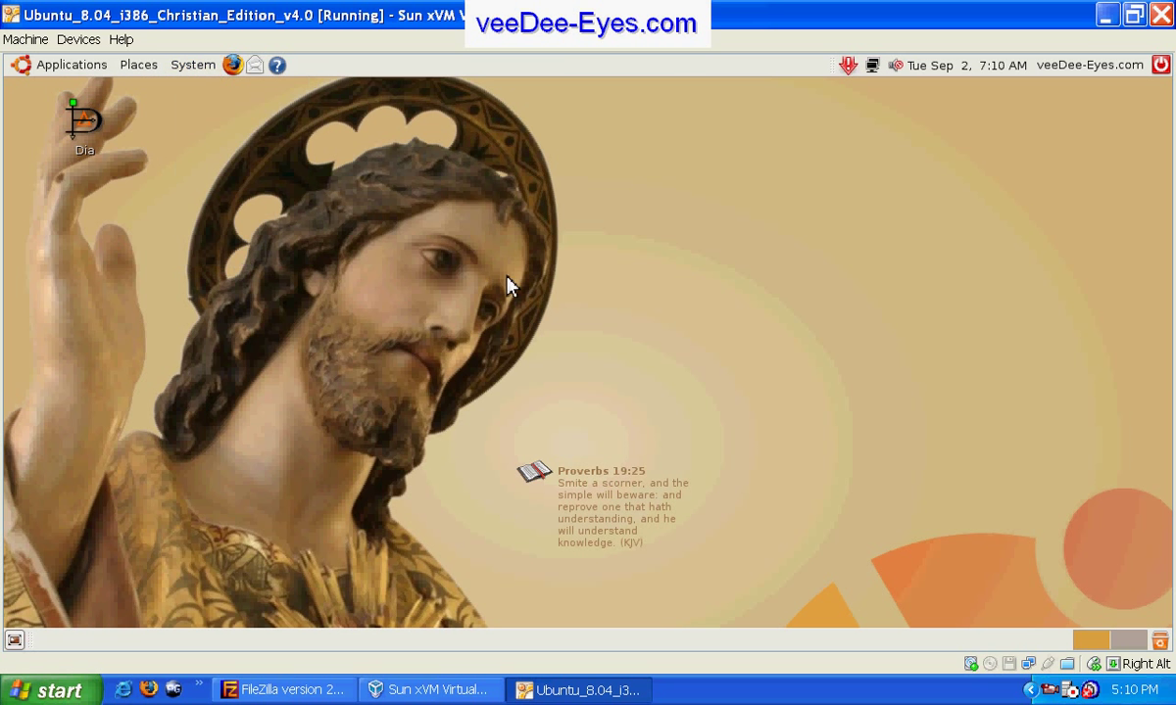